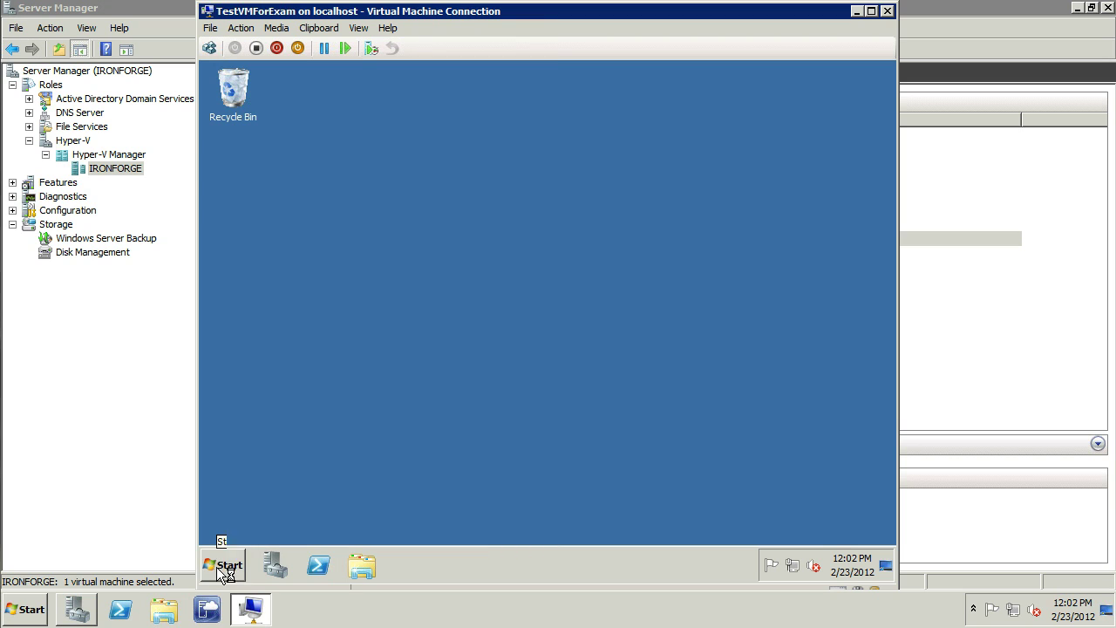
{"action": "left_click", "coordinate": [216, 567]}
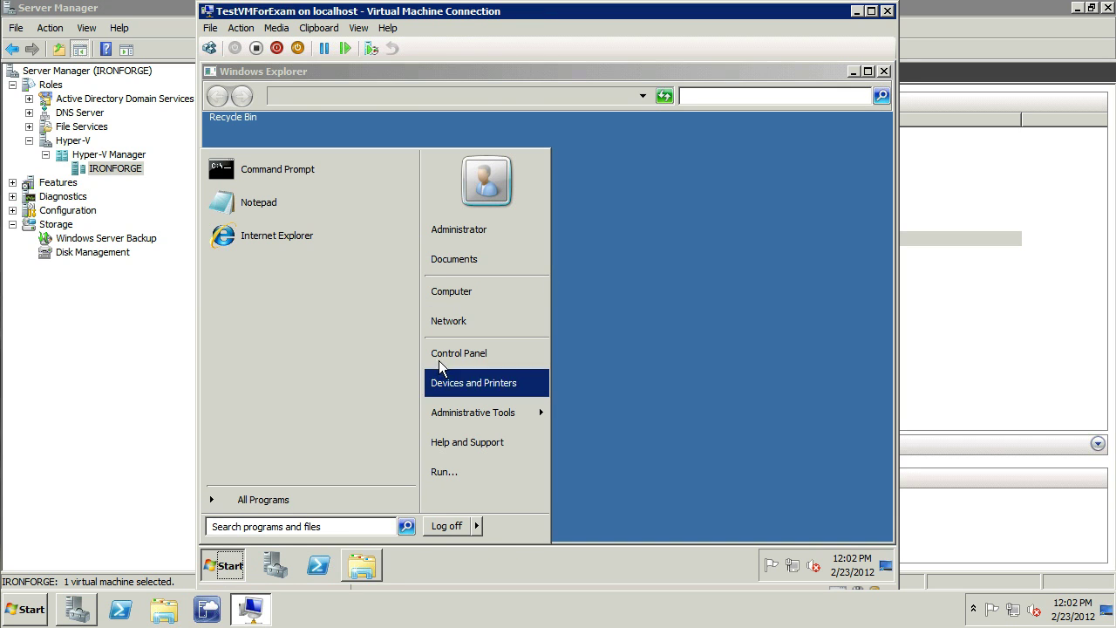
Step: View the guest's Computer system properties, then close the Windows Update window
{"action": "right_click", "coordinate": [458, 293]}
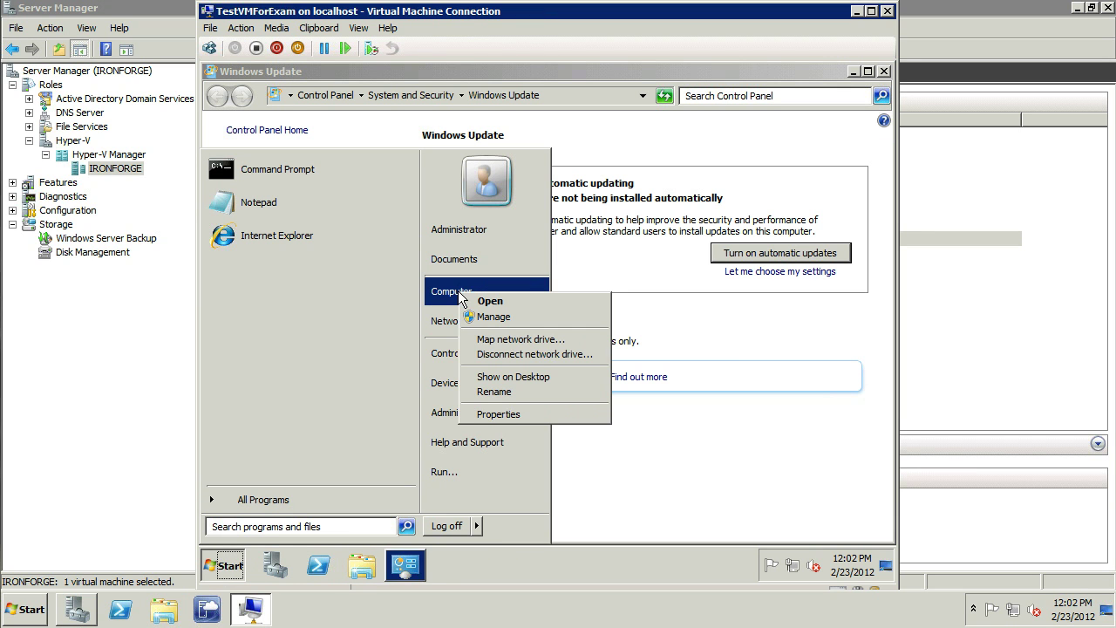
{"action": "left_click", "coordinate": [510, 414]}
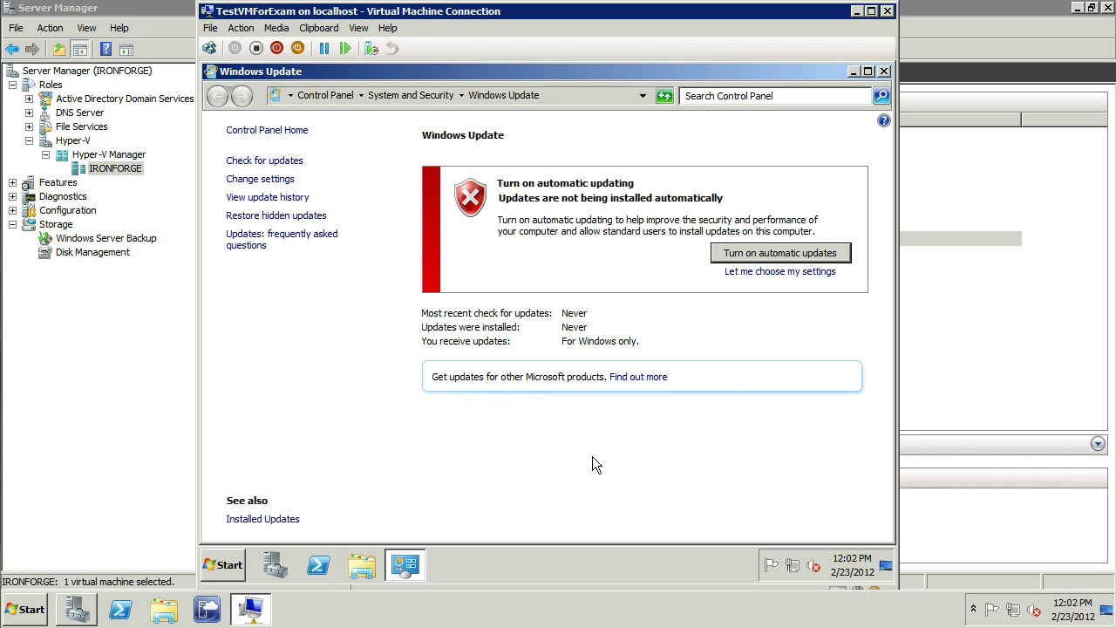
{"action": "left_click", "coordinate": [883, 72]}
Step: Create a rich text document on the guest desktop named 'I am a file'
{"action": "right_click", "coordinate": [460, 233]}
{"action": "mouse_move", "coordinate": [522, 340]}
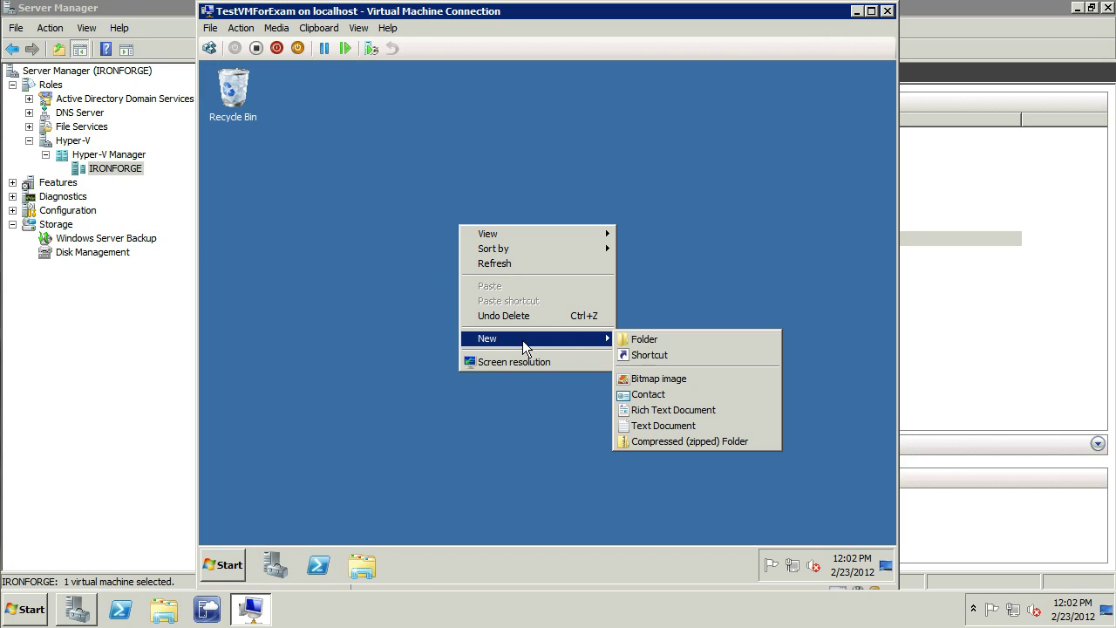
{"action": "left_click", "coordinate": [661, 410]}
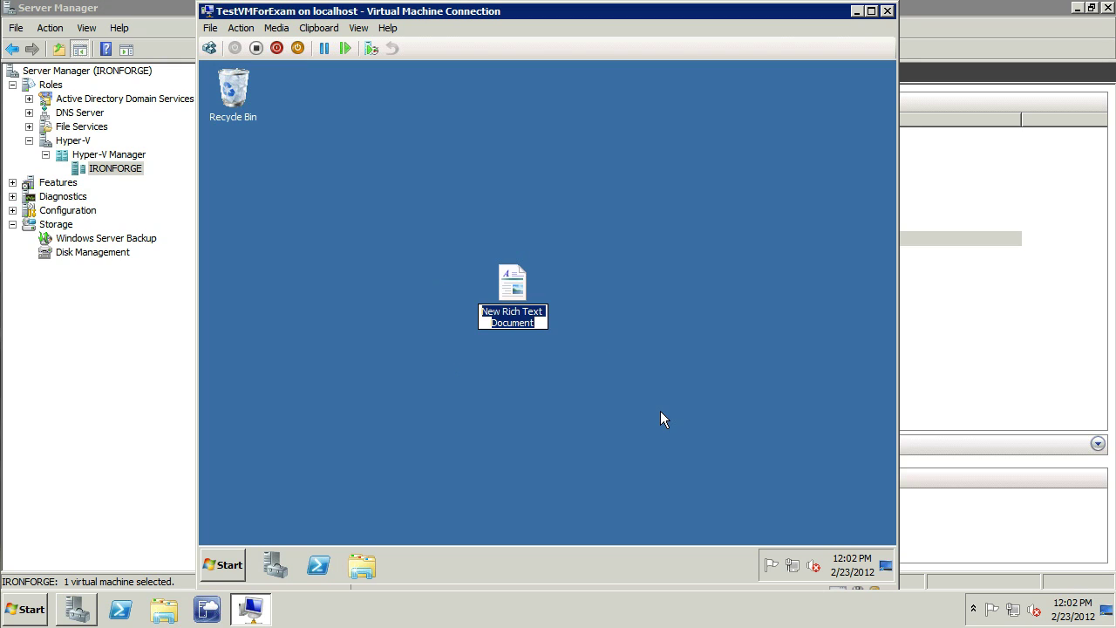
{"action": "type", "text": "I am a file"}
{"action": "key", "text": "Return"}
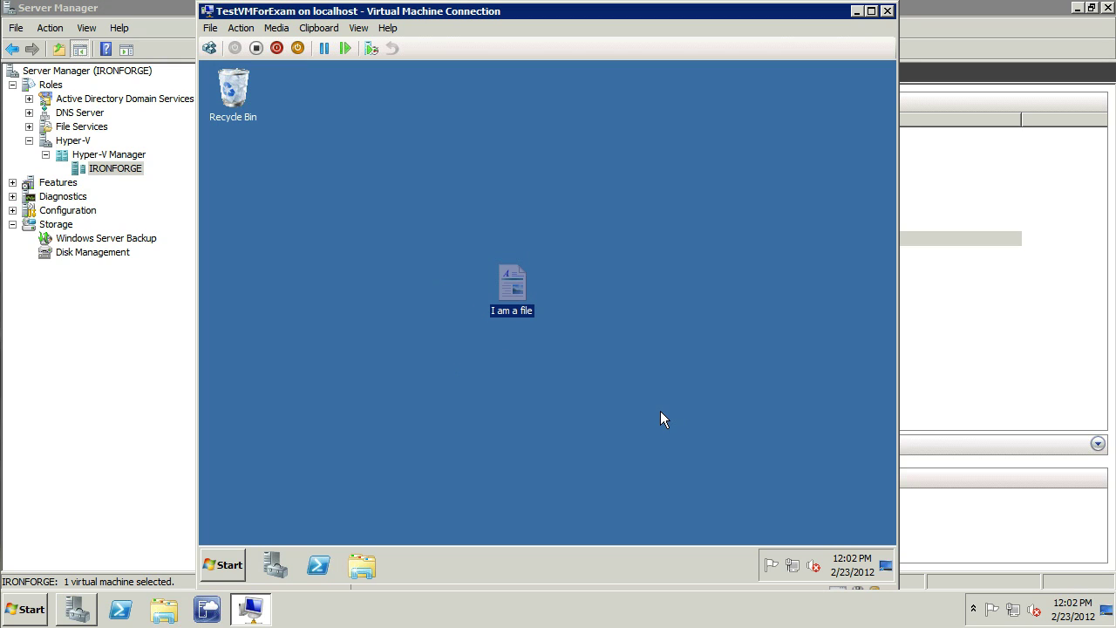
Step: Create a second rich text document named 'i am a file 2'
{"action": "right_click", "coordinate": [636, 283]}
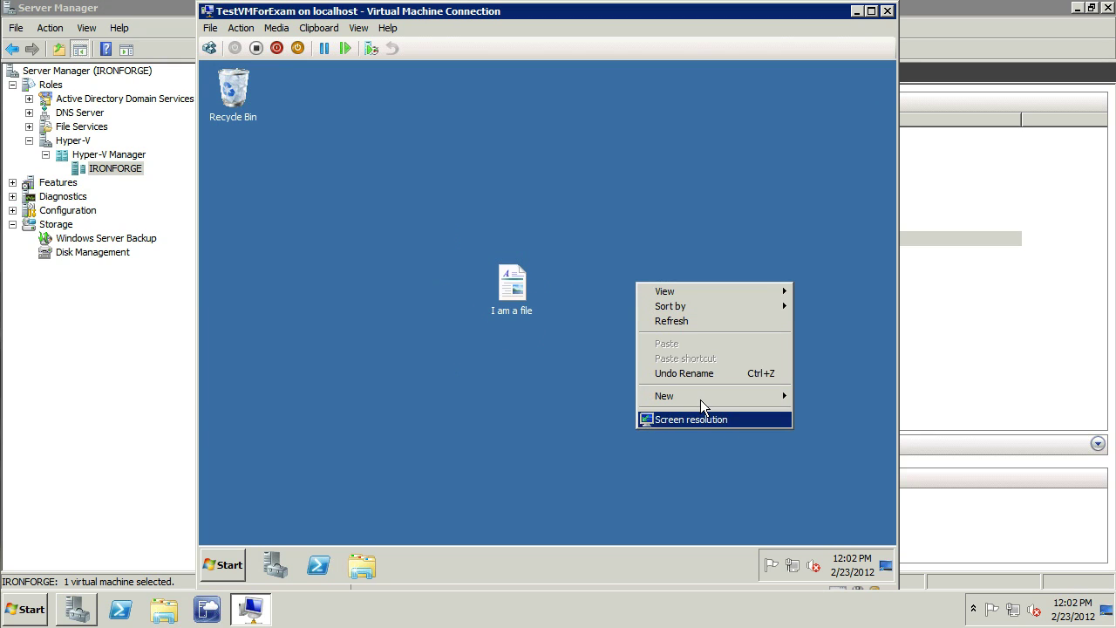
{"action": "mouse_move", "coordinate": [700, 397]}
{"action": "left_click", "coordinate": [529, 467]}
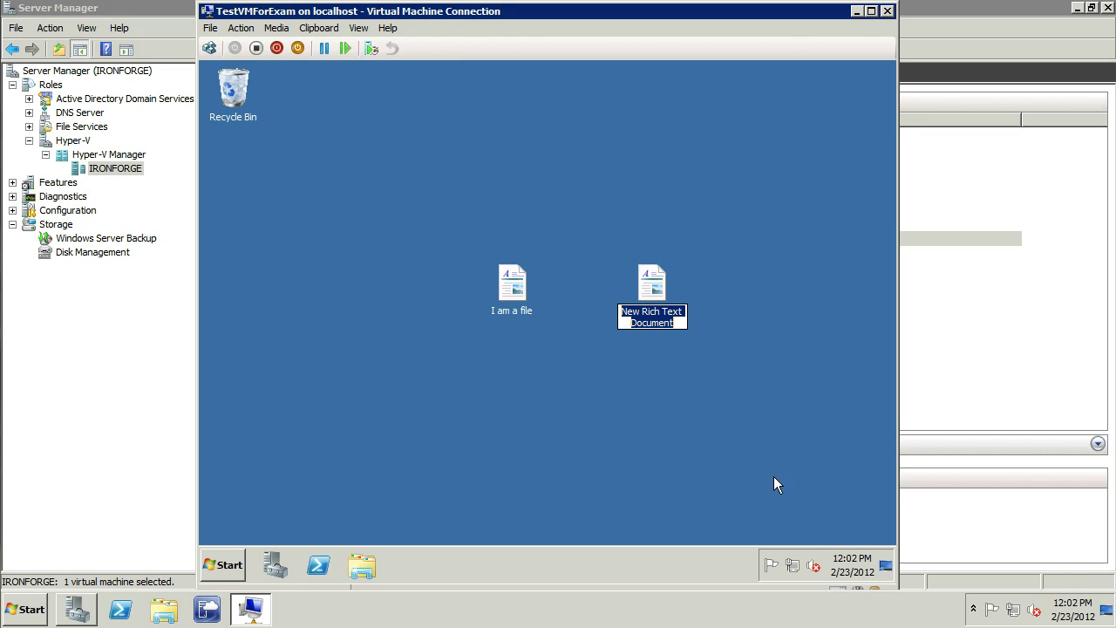
{"action": "type", "text": "i am a"}
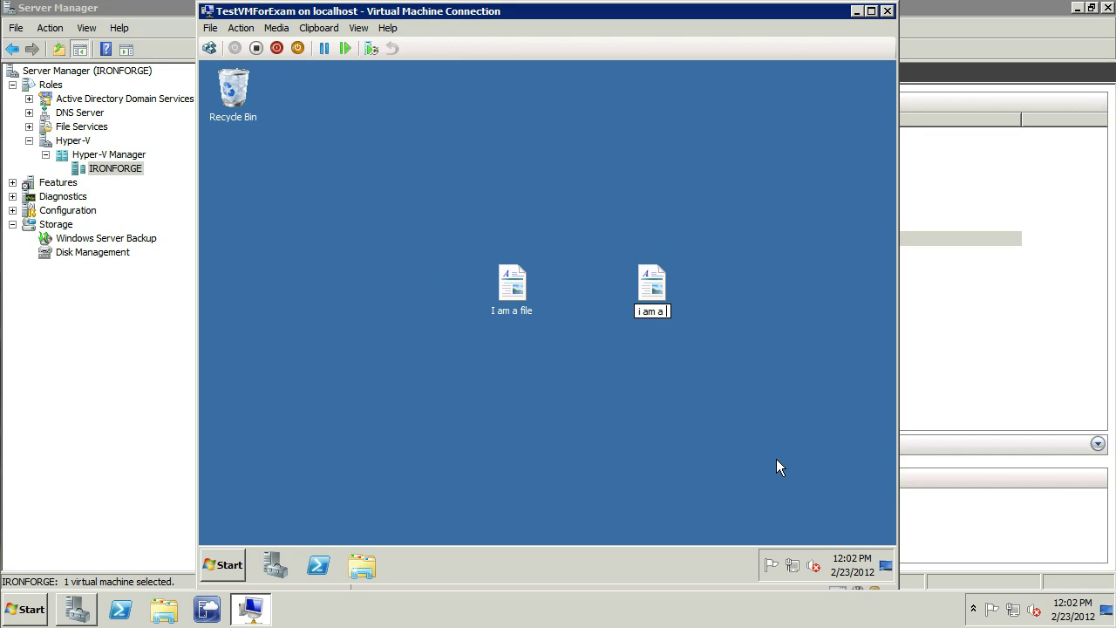
{"action": "type", "text": " file 2"}
{"action": "key", "text": "Return"}
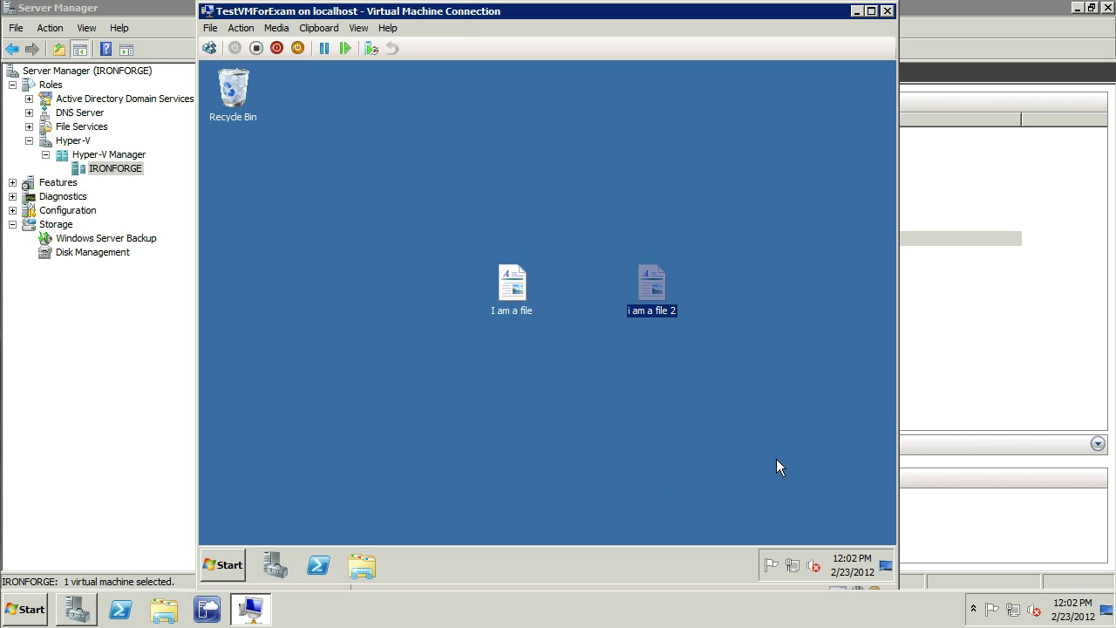
Step: Move 'I am a file' top right, 'i am a file 2' left, Recycle Bin bottom right
{"action": "left_click", "coordinate": [518, 278]}
{"action": "left_click_drag", "start_coordinate": [798, 133], "coordinate": [796, 130]}
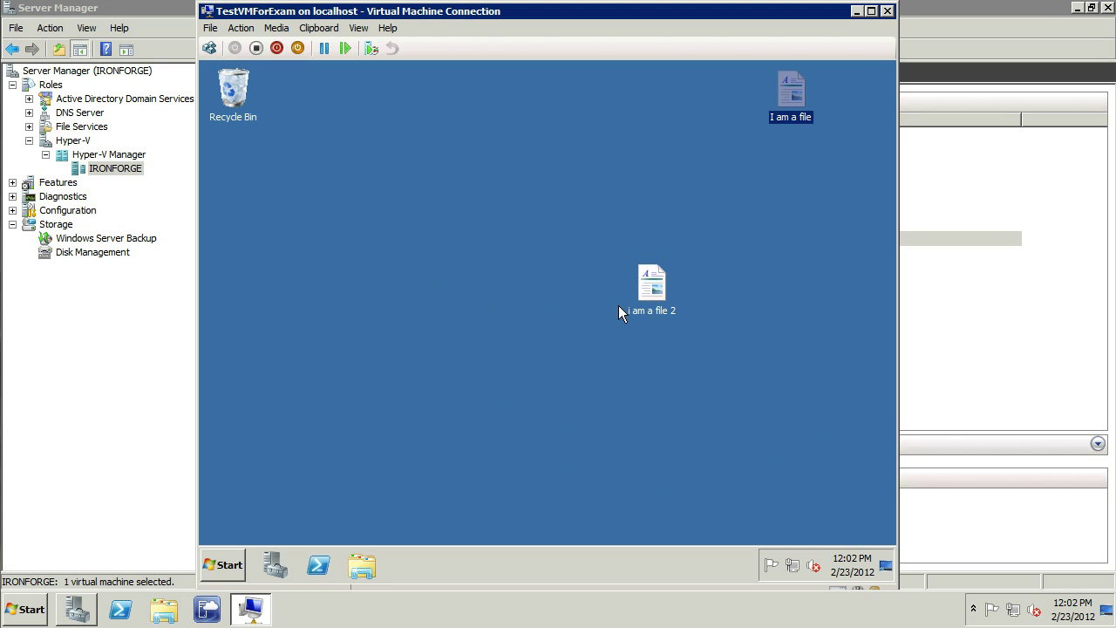
{"action": "left_click_drag", "start_coordinate": [655, 296], "coordinate": [249, 390]}
{"action": "left_click", "coordinate": [236, 118]}
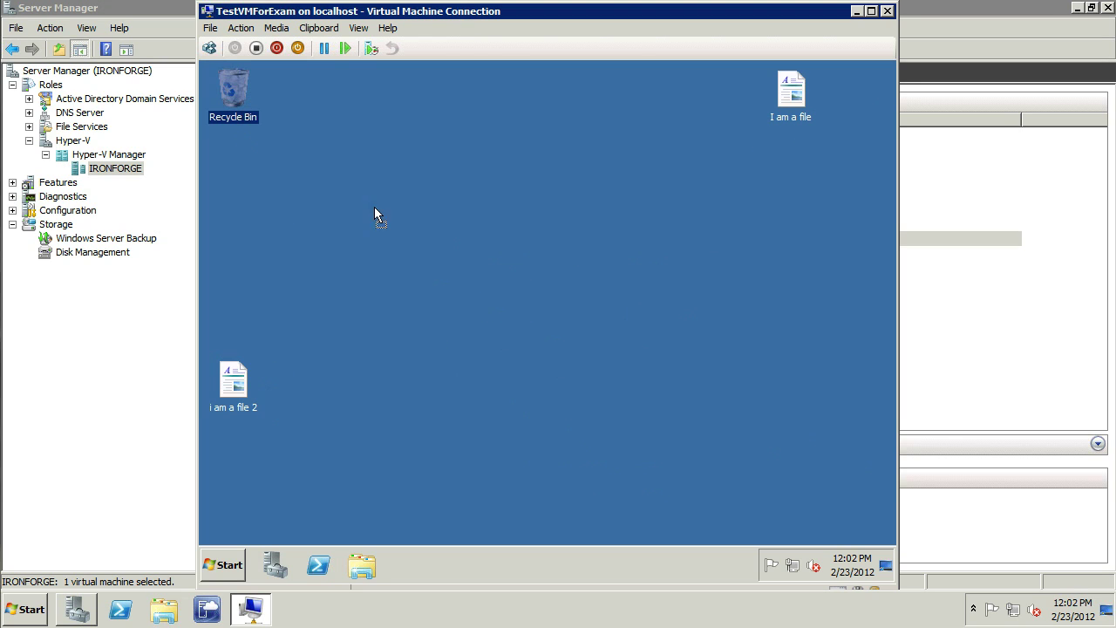
{"action": "left_click_drag", "start_coordinate": [829, 489], "coordinate": [829, 489]}
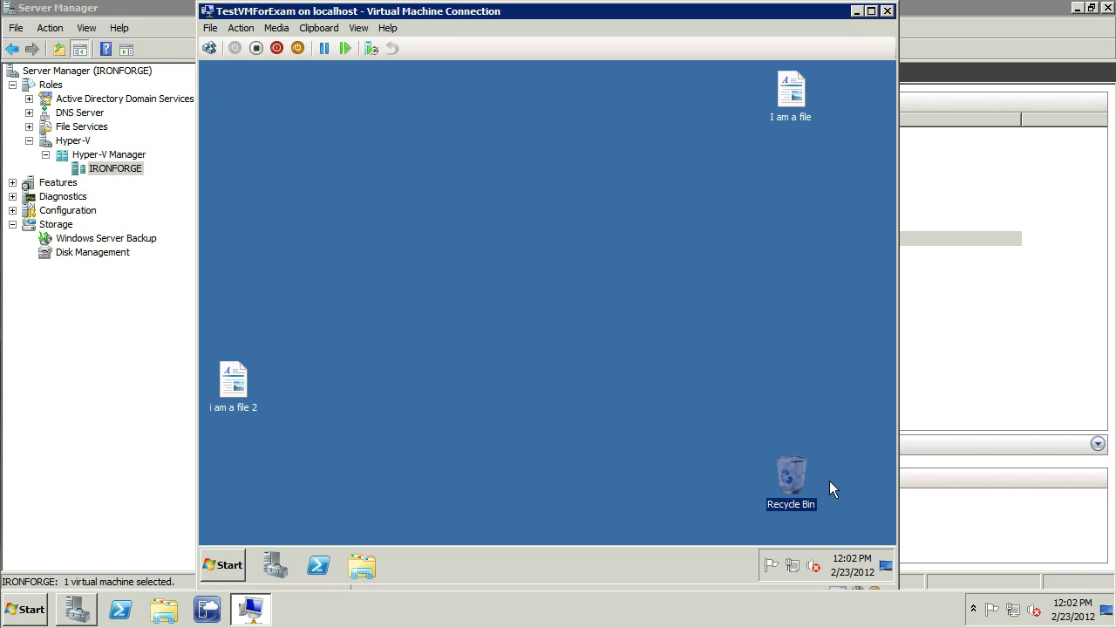
{"action": "left_click", "coordinate": [532, 318]}
Step: Shut down the TestVMForExam guest with comment 'dgdg' and close its connection window
{"action": "left_click", "coordinate": [230, 562]}
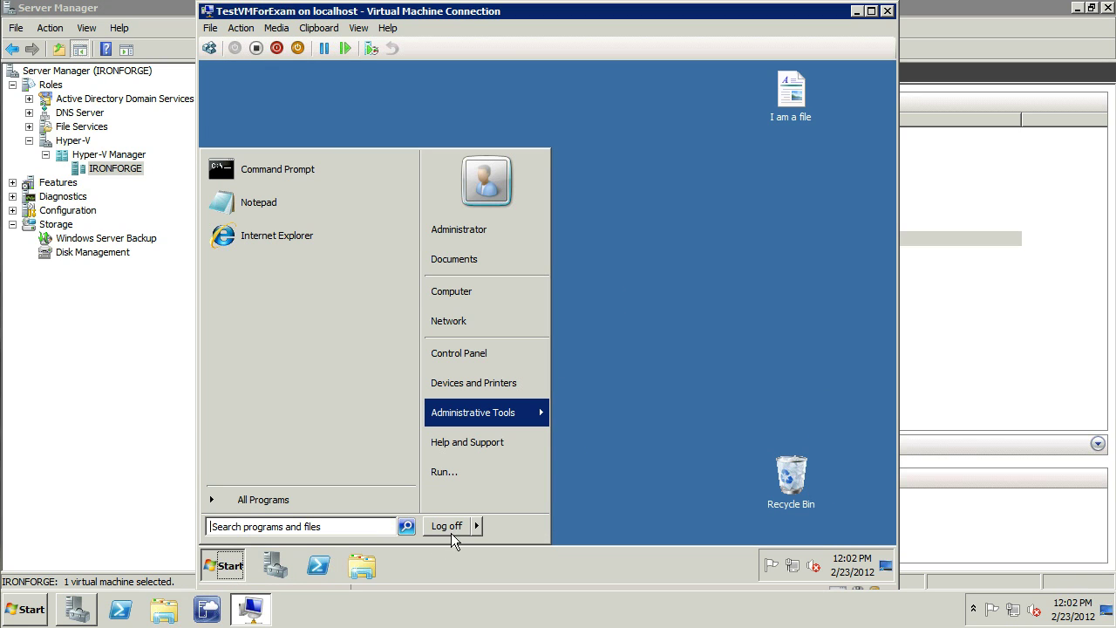
{"action": "mouse_move", "coordinate": [478, 526]}
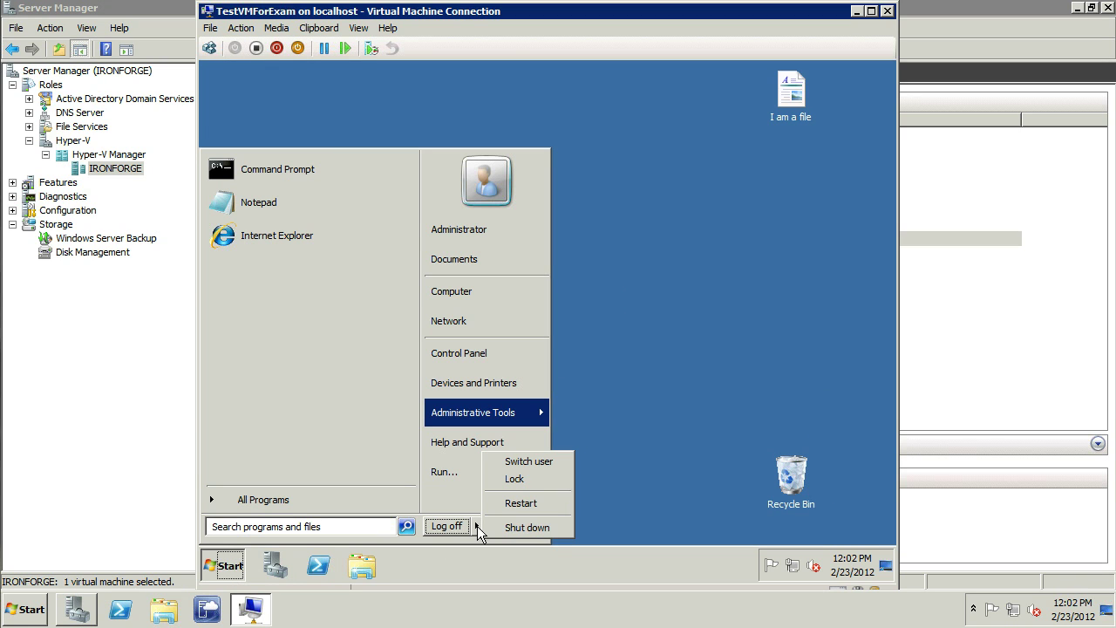
{"action": "left_click", "coordinate": [537, 528]}
{"action": "left_click", "coordinate": [452, 386]}
{"action": "type", "text": "dgdg"}
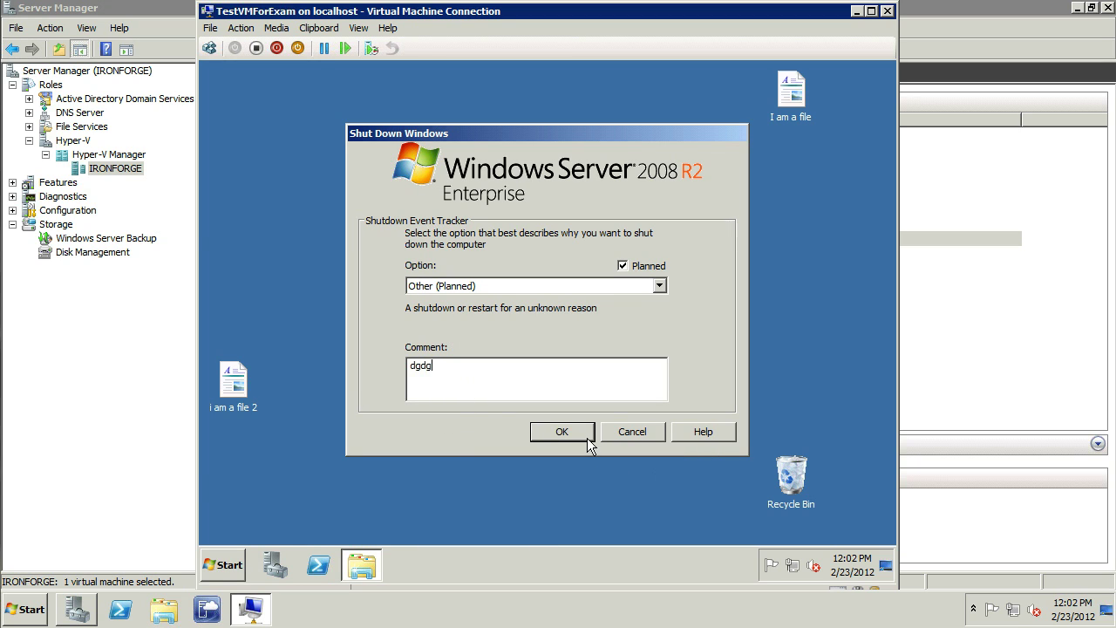
{"action": "left_click", "coordinate": [578, 434]}
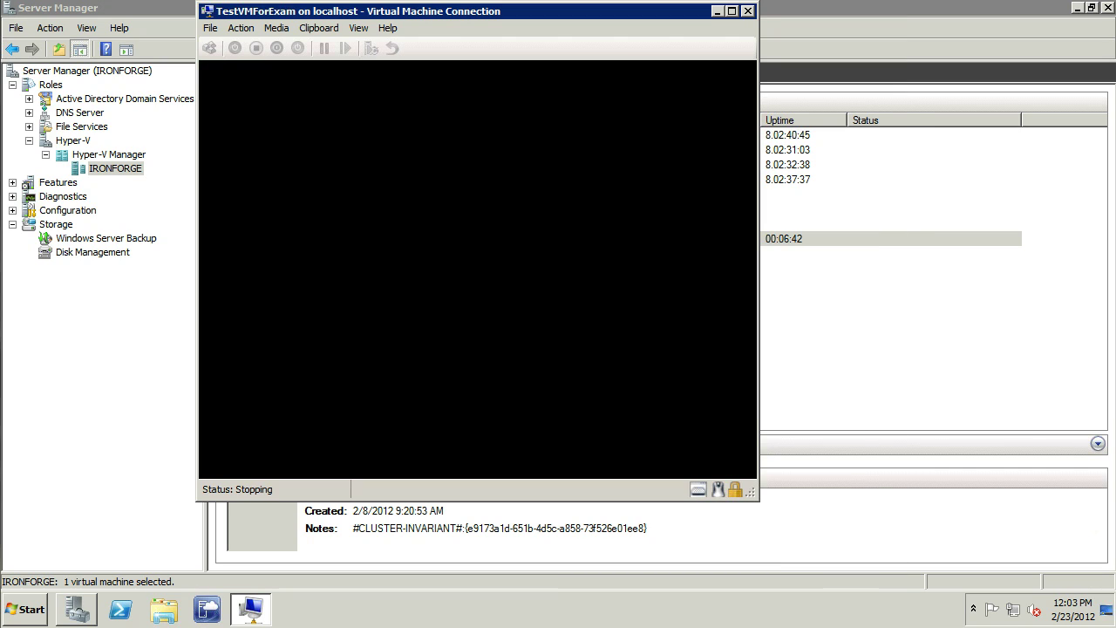
{"action": "left_click", "coordinate": [747, 11]}
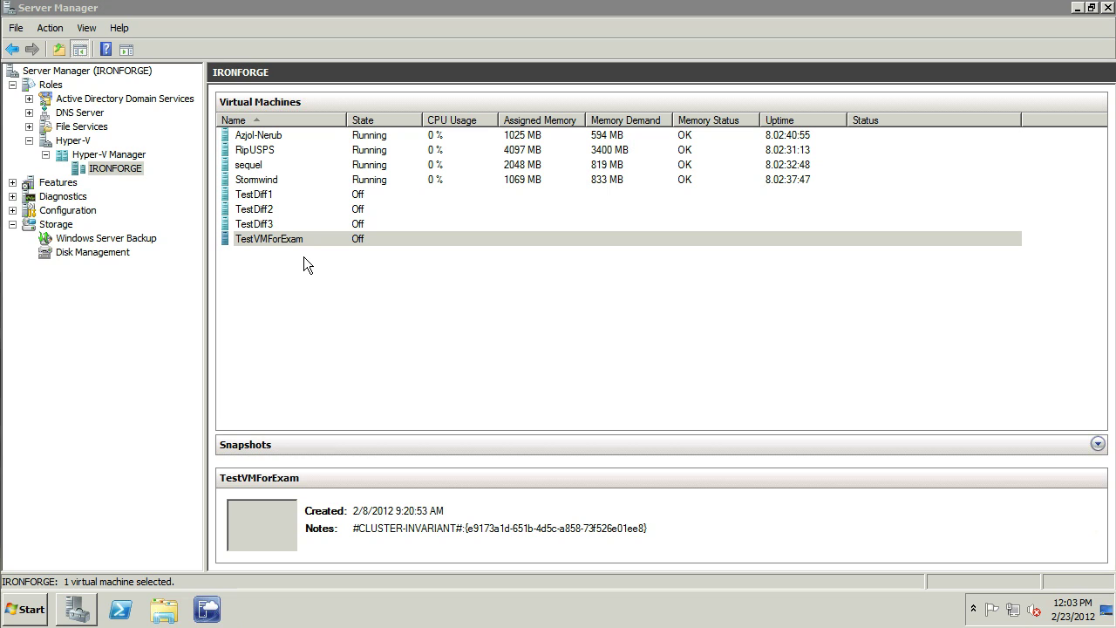
Step: Browse to H:\Azeroth\TestVMForExam and select TestVMForExam.vhd
{"action": "left_click", "coordinate": [33, 617]}
{"action": "left_click", "coordinate": [261, 319]}
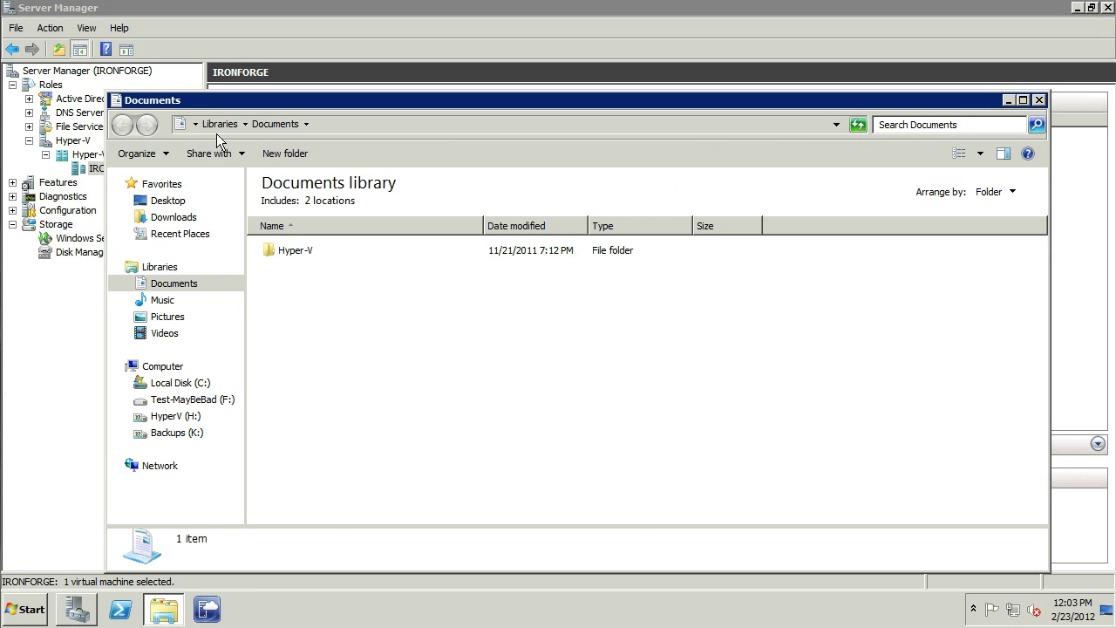
{"action": "left_click", "coordinate": [196, 125]}
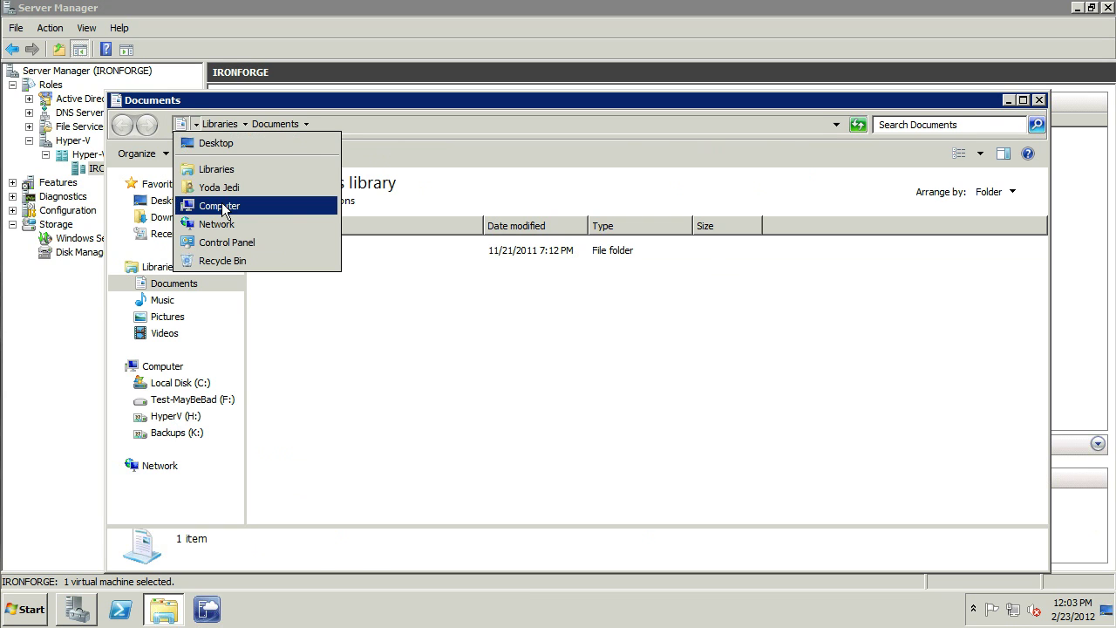
{"action": "left_click", "coordinate": [219, 205]}
{"action": "double_click", "coordinate": [756, 220]}
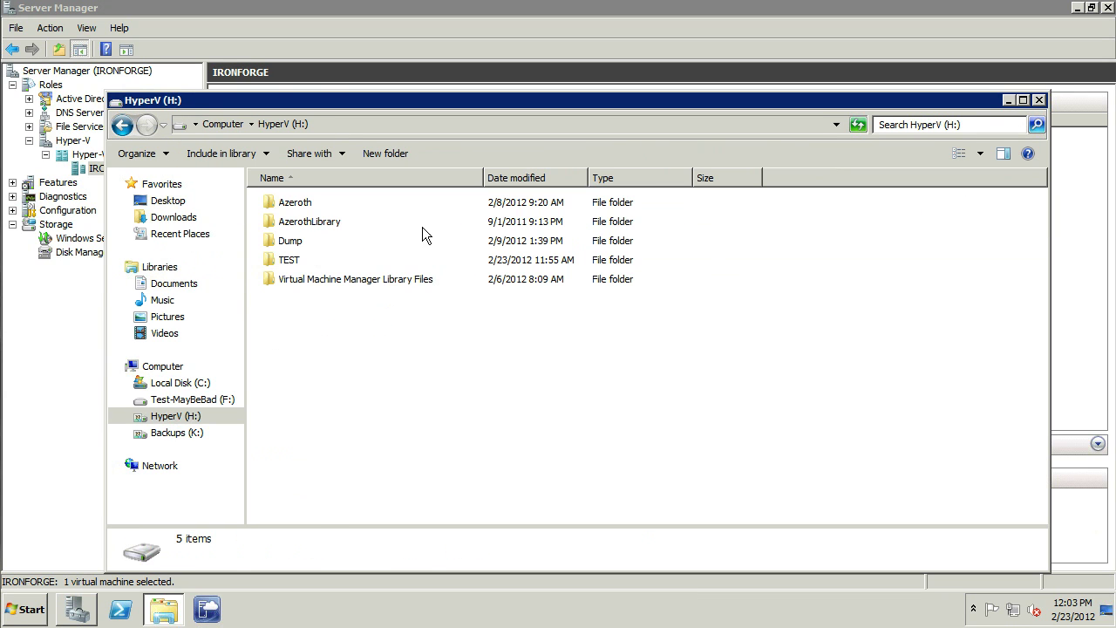
{"action": "double_click", "coordinate": [291, 205]}
{"action": "double_click", "coordinate": [299, 373]}
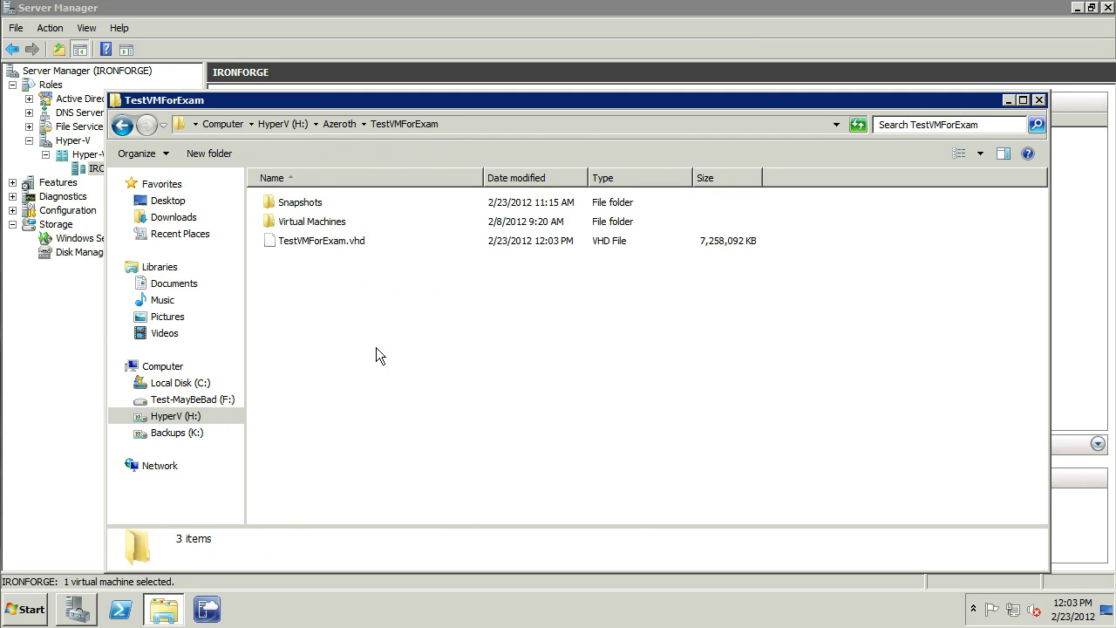
{"action": "left_click", "coordinate": [313, 240]}
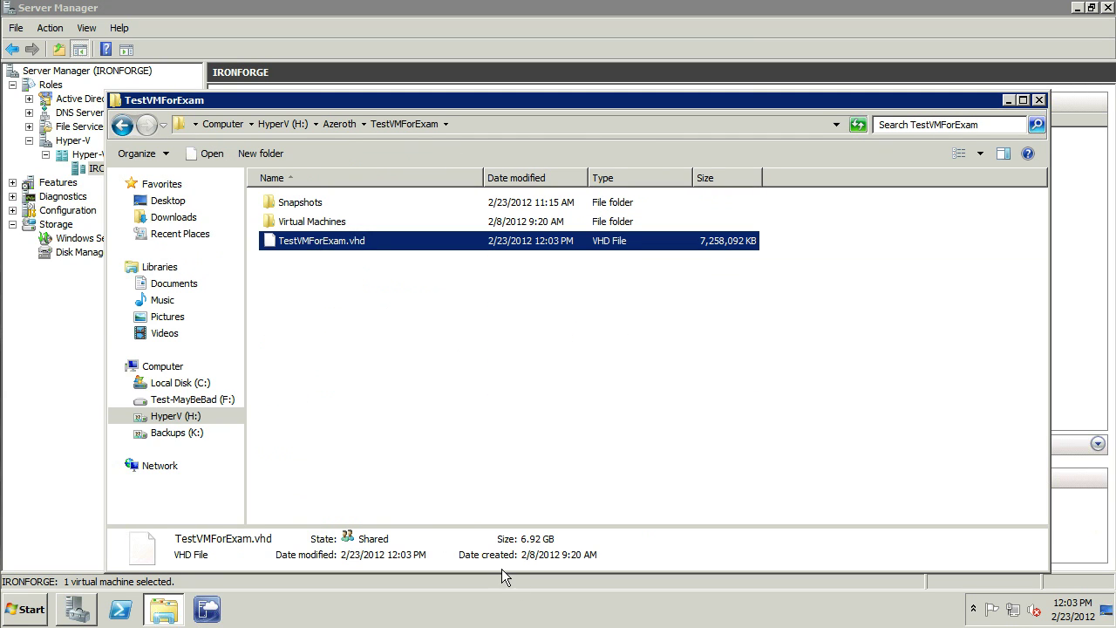
Step: Set the Read-only attribute on TestVMForExam.vhd in its properties and apply it
{"action": "right_click", "coordinate": [310, 242]}
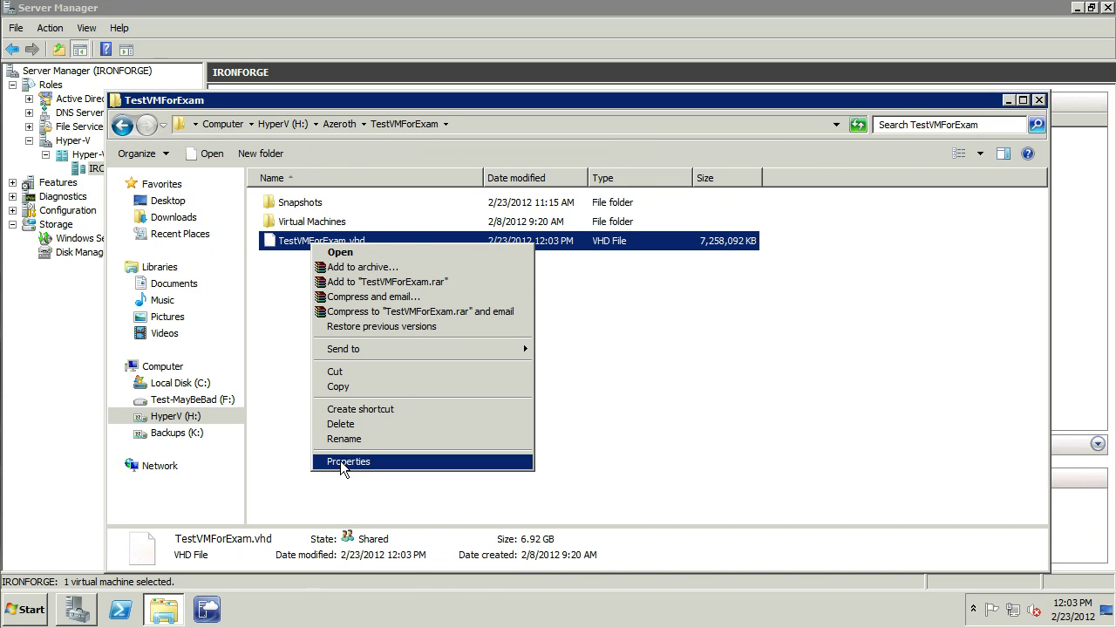
{"action": "left_click", "coordinate": [340, 461]}
{"action": "left_click", "coordinate": [401, 472]}
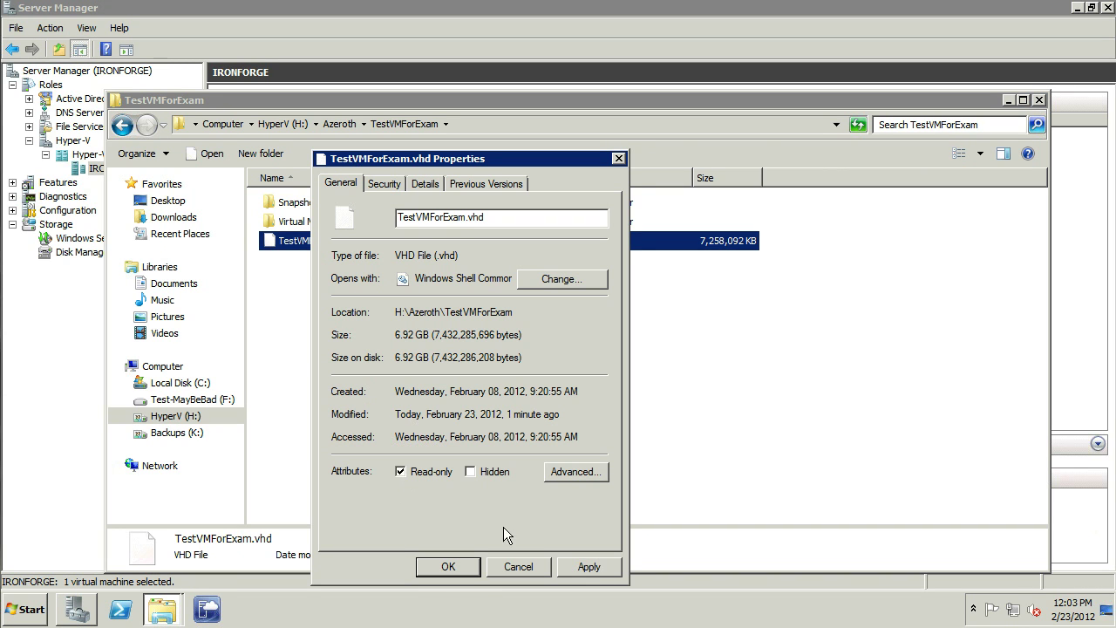
{"action": "left_click", "coordinate": [610, 567]}
{"action": "left_click", "coordinate": [449, 566]}
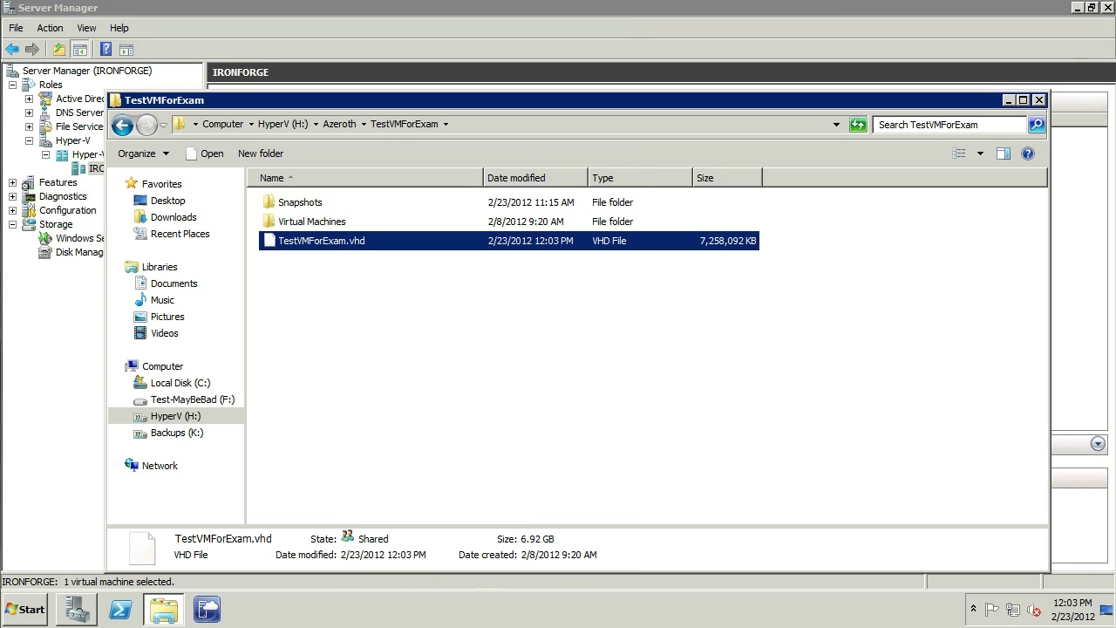
Step: Try starting TestVMForExam, dismiss the access-denied error, and close its connection window
{"action": "left_click", "coordinate": [1038, 99]}
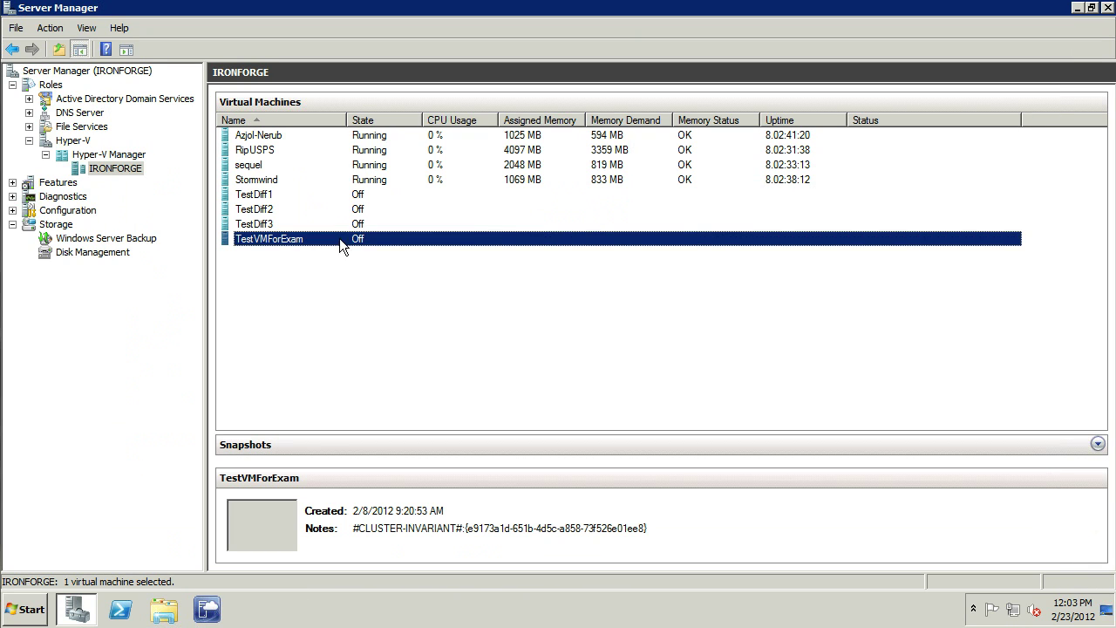
{"action": "double_click", "coordinate": [274, 237]}
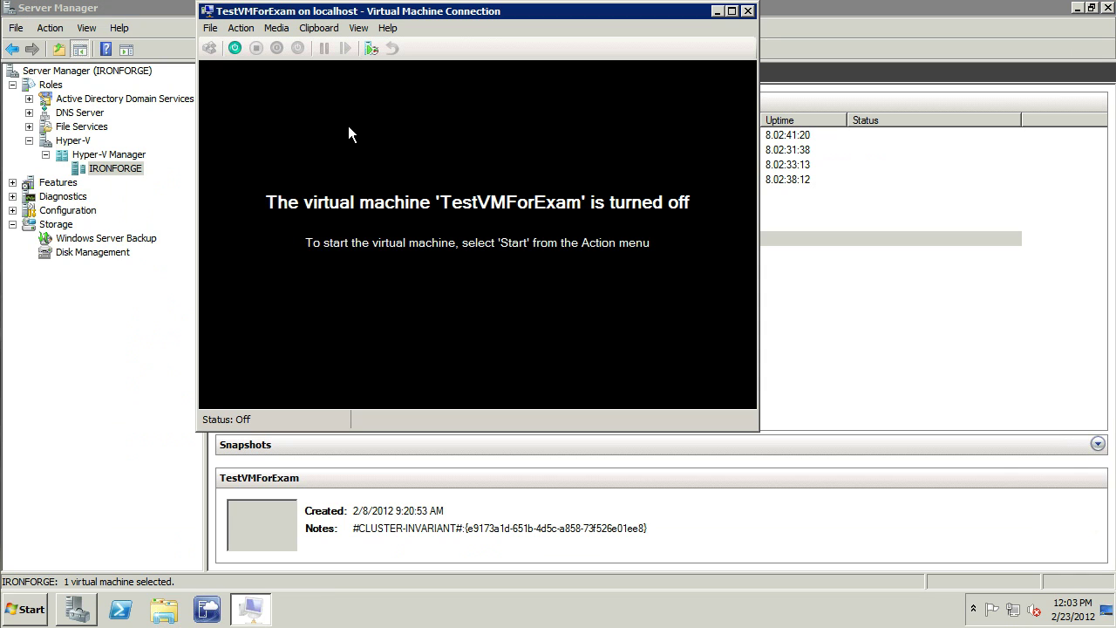
{"action": "left_click", "coordinate": [235, 49]}
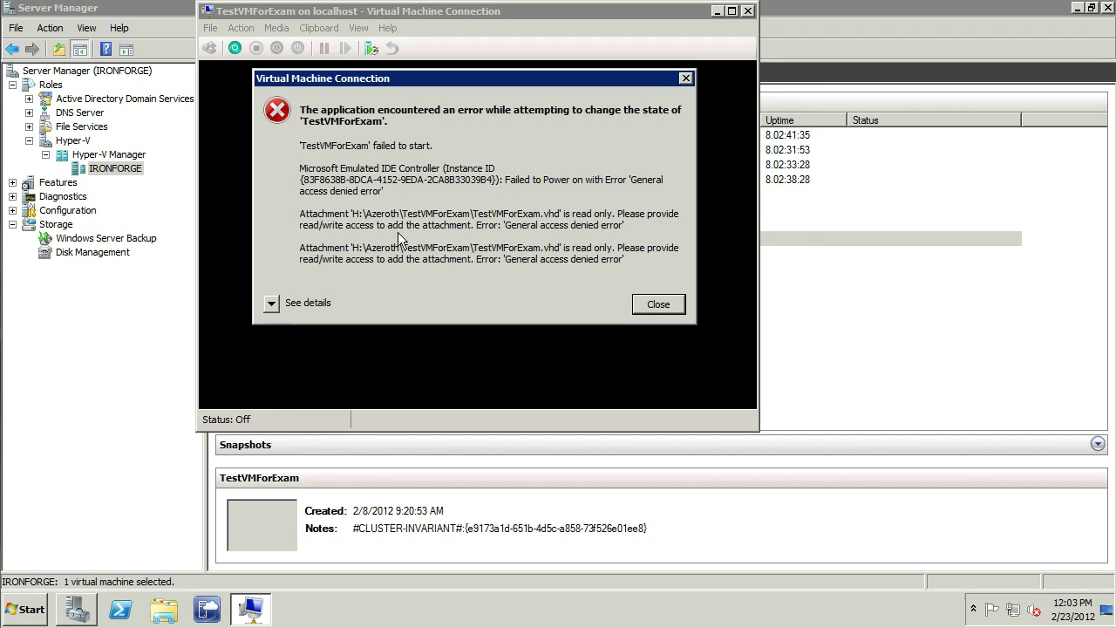
{"action": "left_click", "coordinate": [655, 305]}
{"action": "key", "text": "alt+F4"}
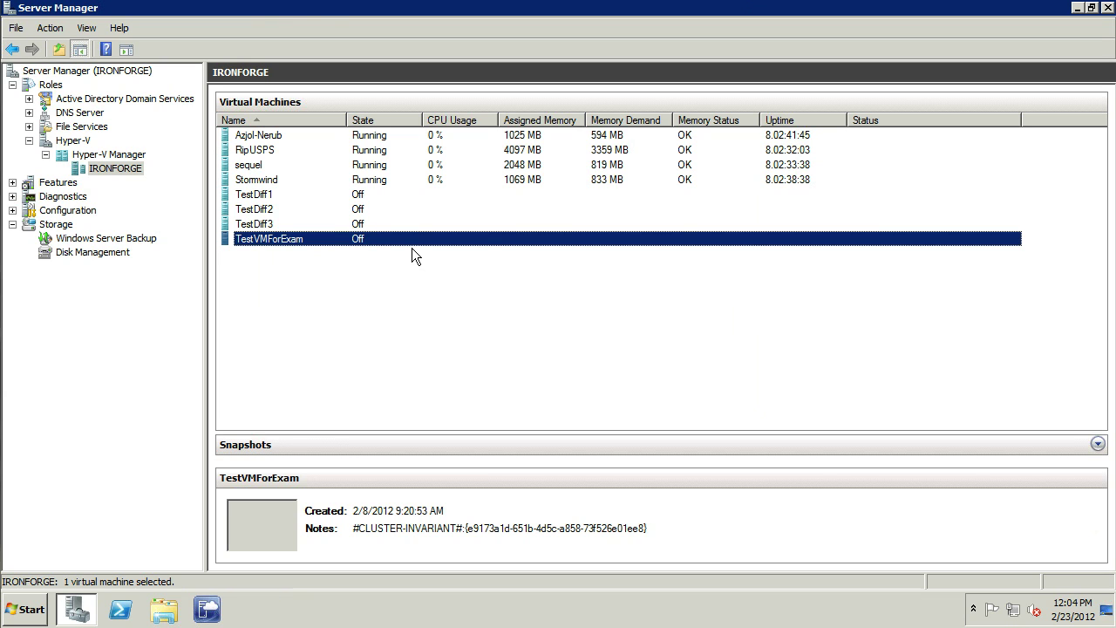
{"action": "right_click", "coordinate": [316, 239]}
{"action": "left_click", "coordinate": [370, 273]}
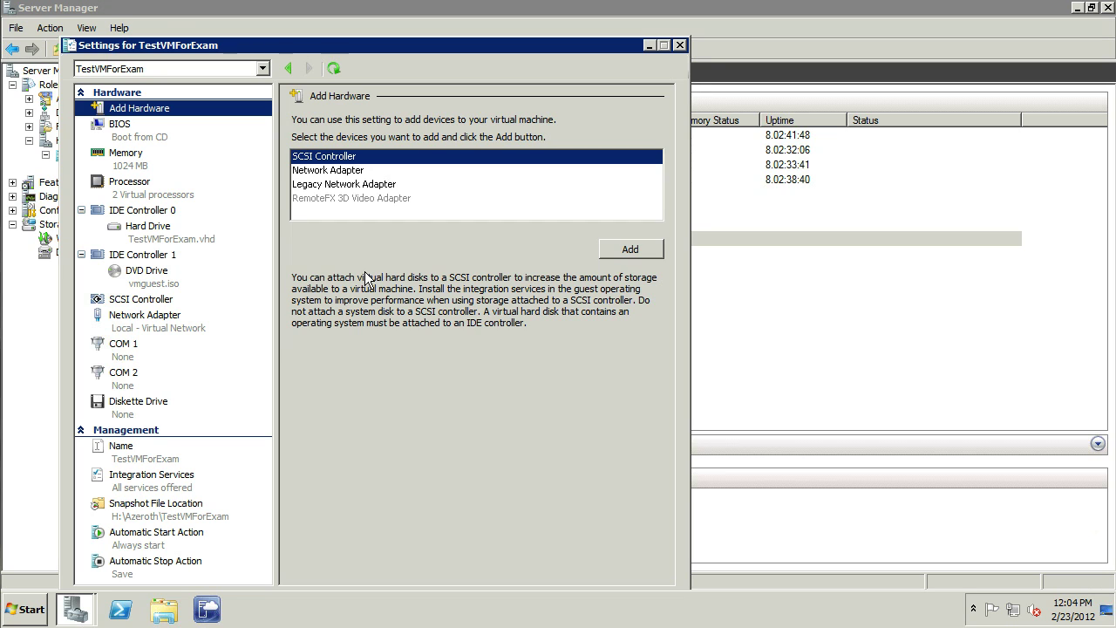
{"action": "left_click", "coordinate": [112, 169]}
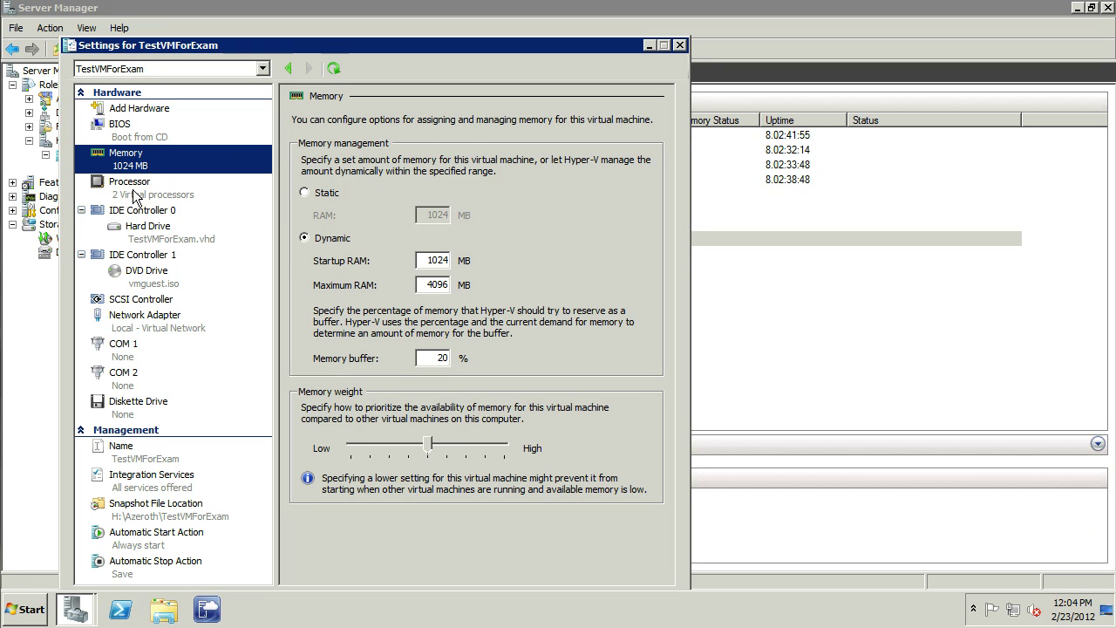
{"action": "left_click", "coordinate": [133, 191]}
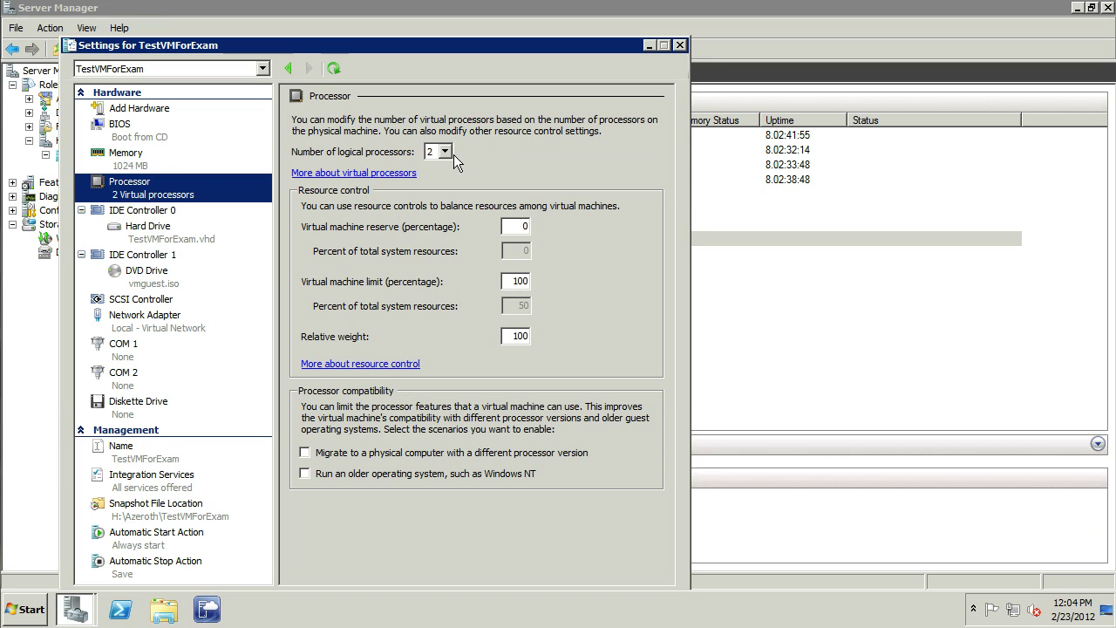
{"action": "left_click", "coordinate": [145, 319]}
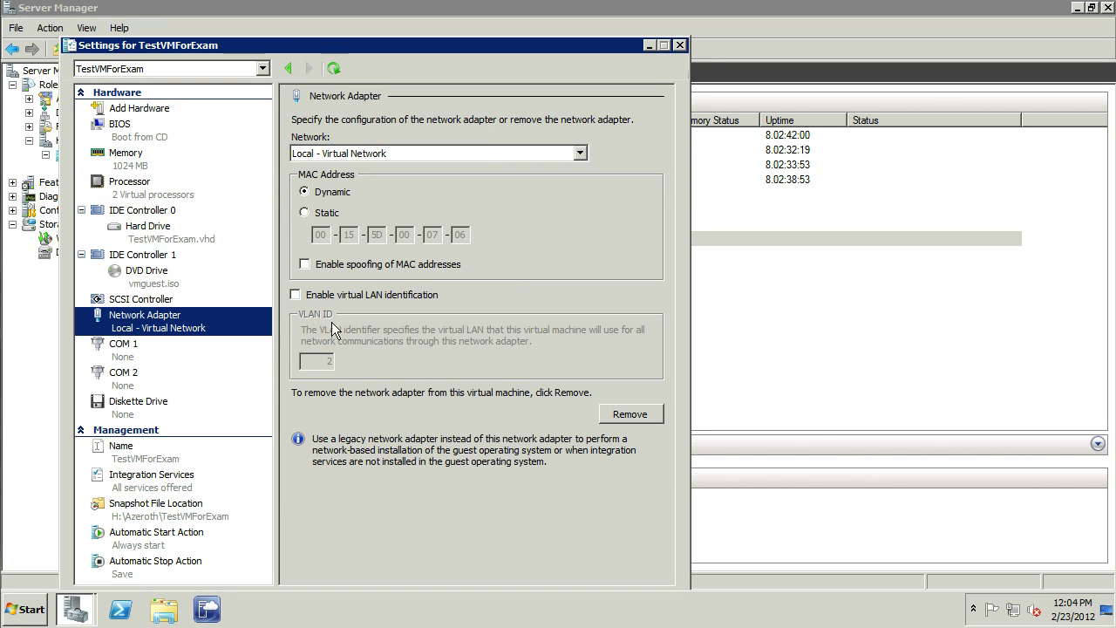
{"action": "left_click", "coordinate": [154, 233]}
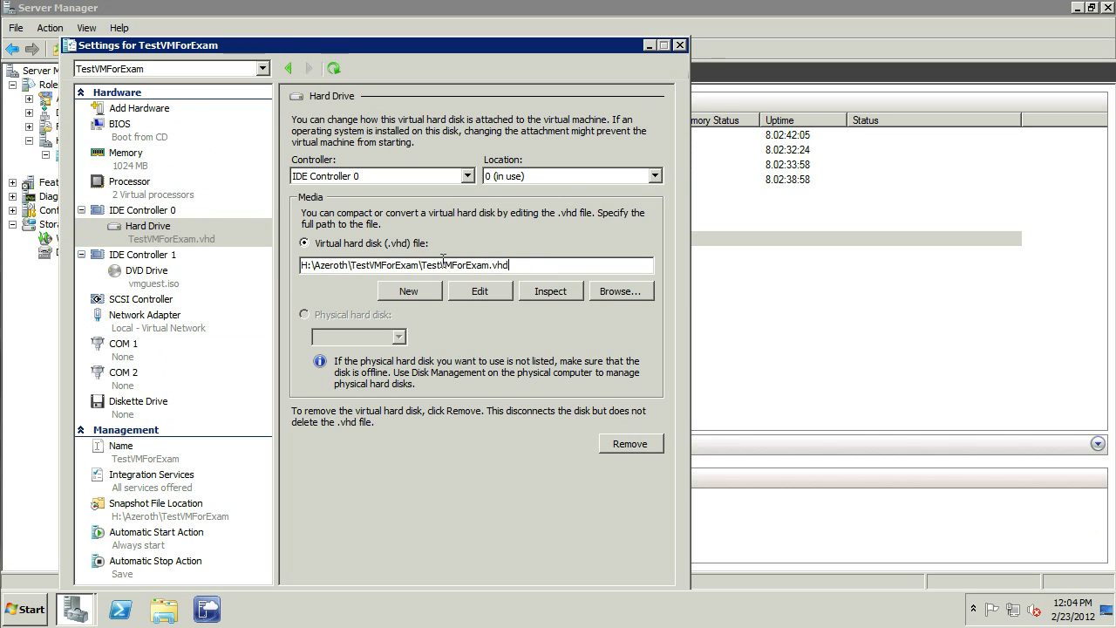
{"action": "double_click", "coordinate": [511, 266]}
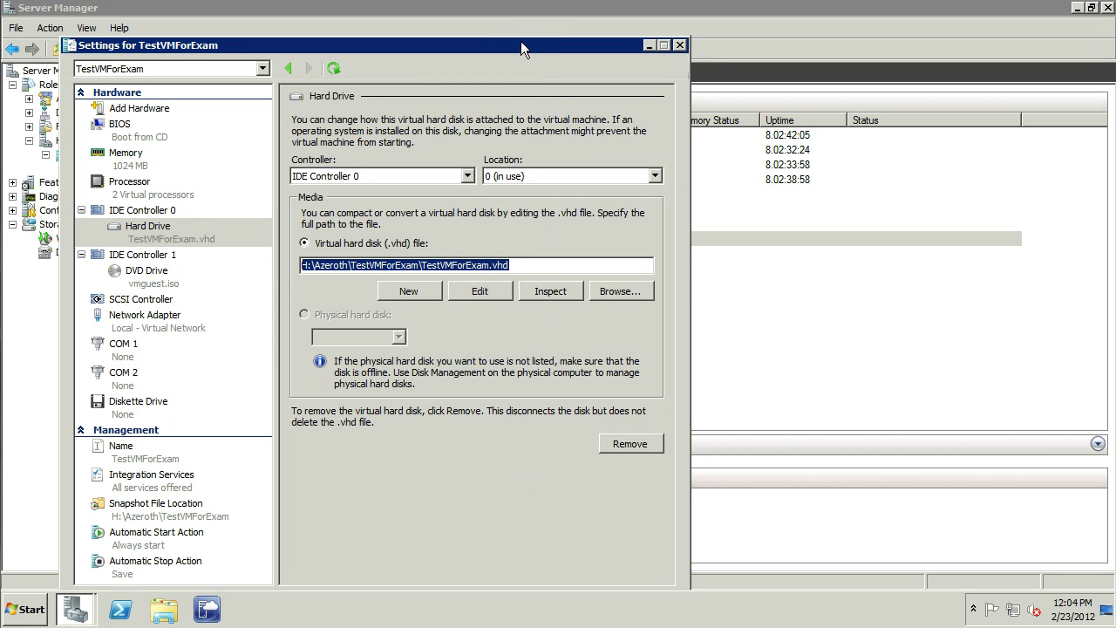
{"action": "left_click_drag", "start_coordinate": [522, 41], "coordinate": [542, 13]}
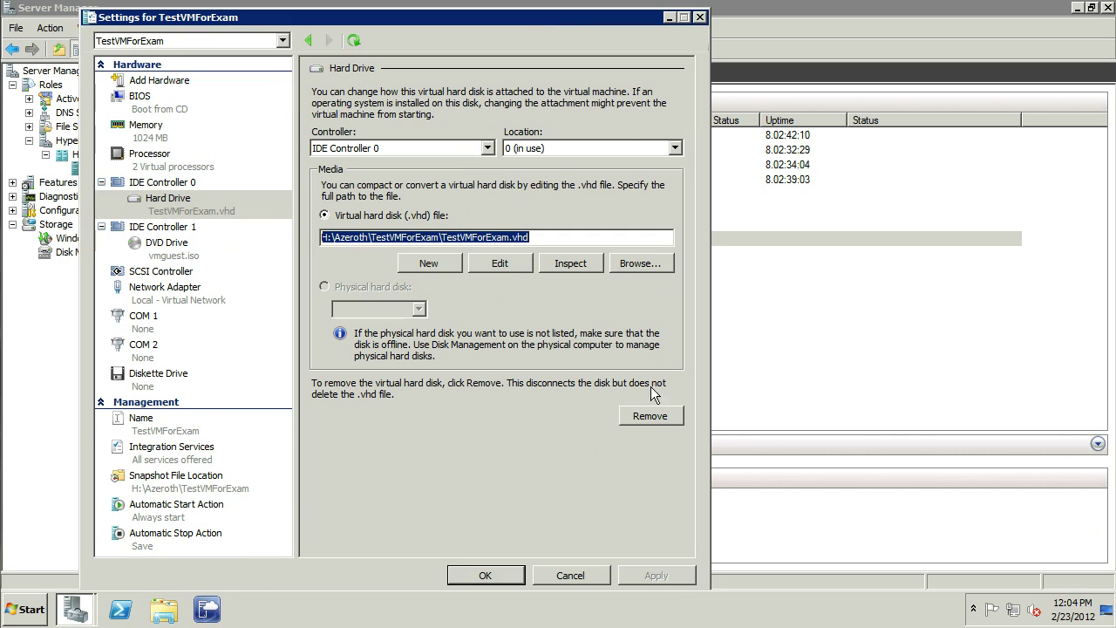
{"action": "left_click", "coordinate": [486, 575]}
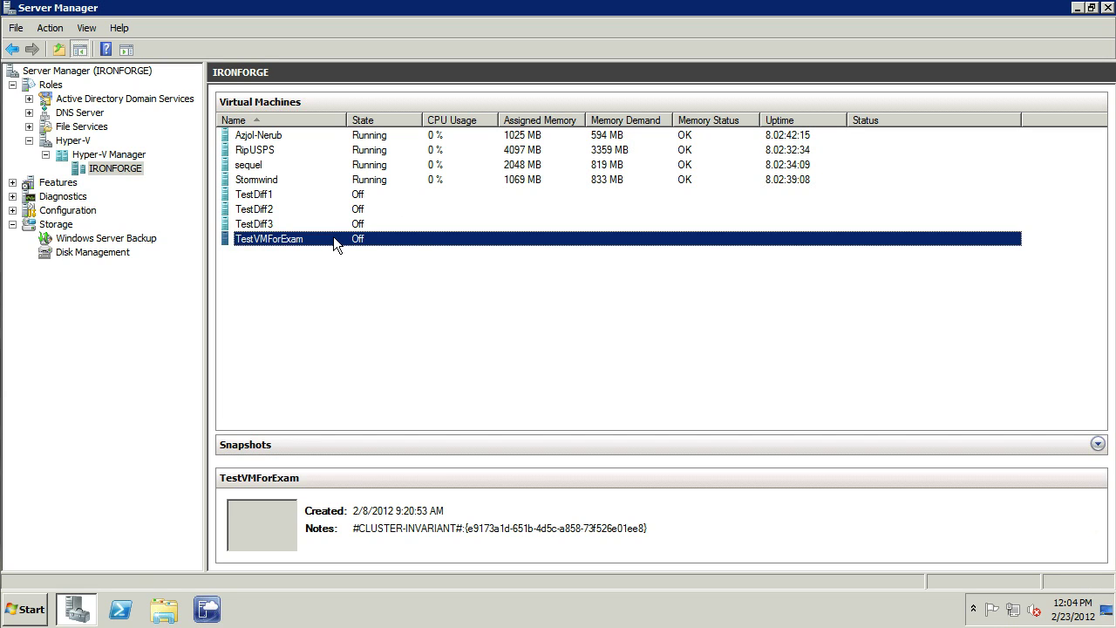
Step: Look over TestDiff1–3 and open TestDiff1's settings
{"action": "left_click", "coordinate": [260, 197]}
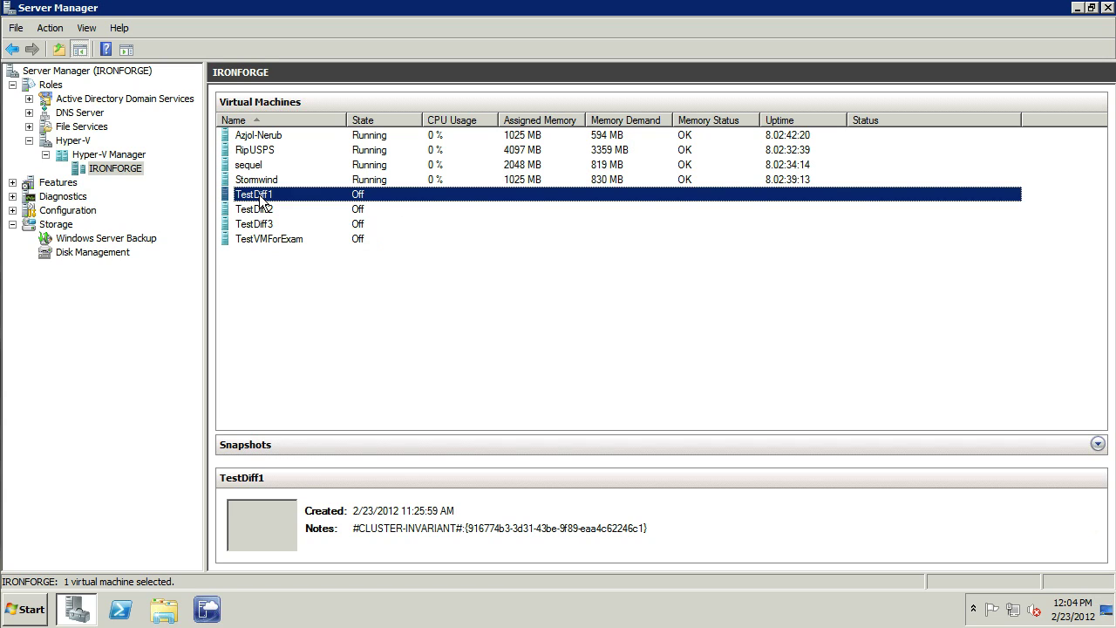
{"action": "left_click", "coordinate": [258, 210]}
{"action": "left_click", "coordinate": [261, 225]}
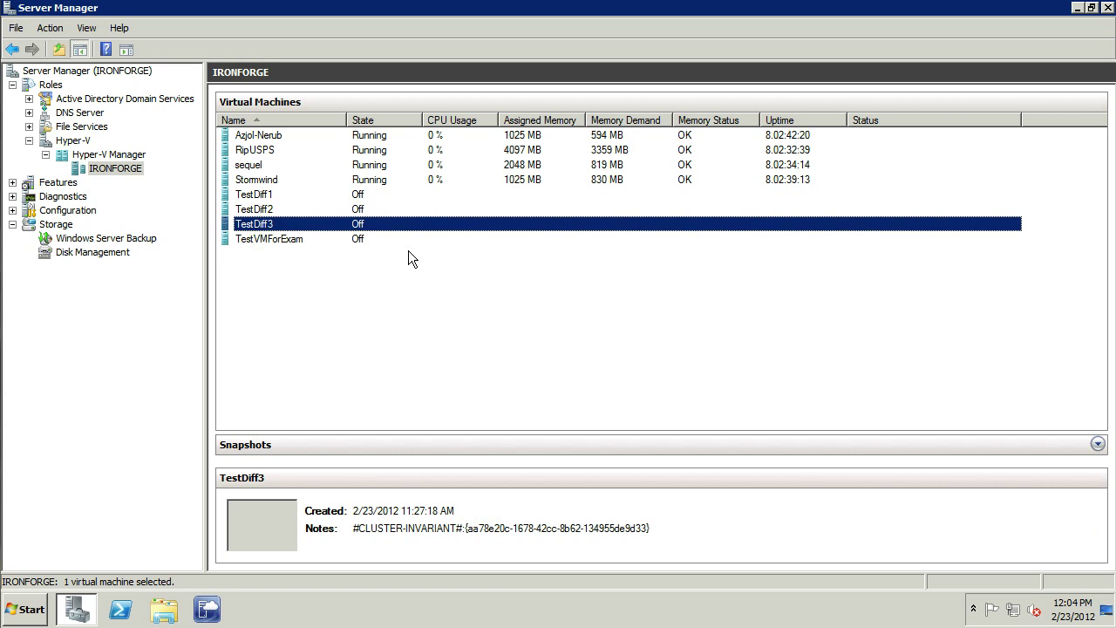
{"action": "right_click", "coordinate": [260, 197]}
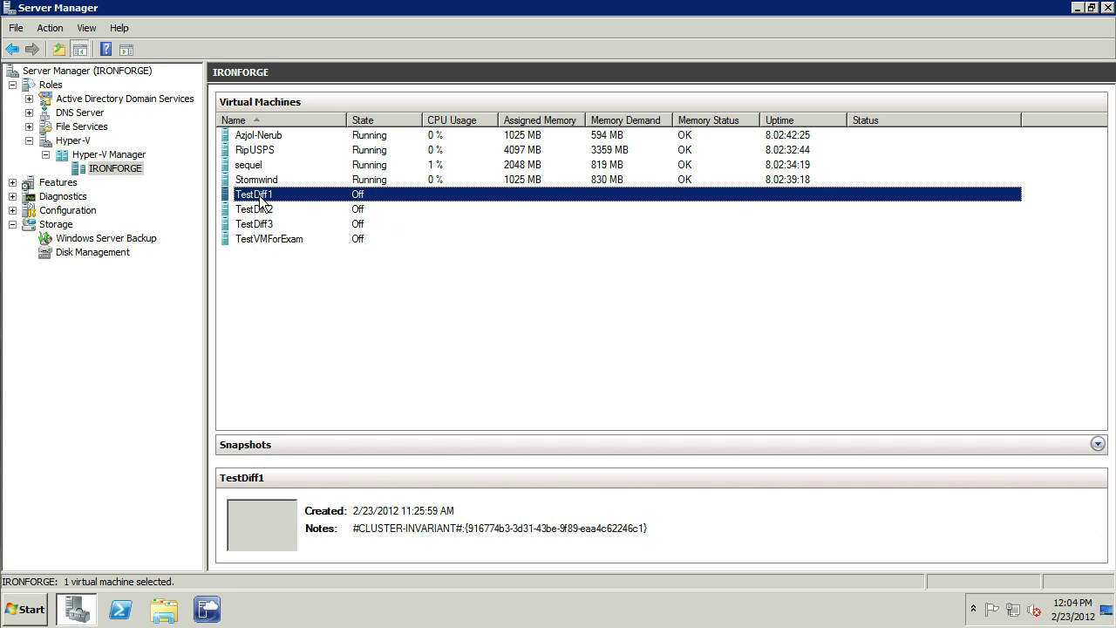
{"action": "left_click", "coordinate": [307, 226]}
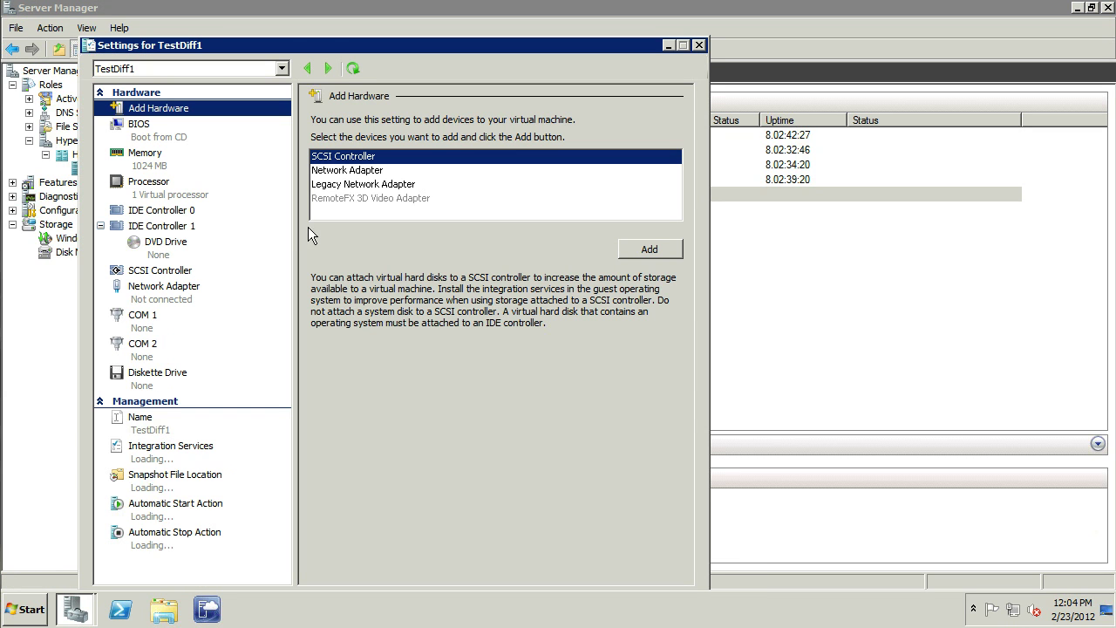
Step: Review memory, processor and network, then add an IDE Controller 0 hard drive with a new disk
{"action": "left_click", "coordinate": [149, 166]}
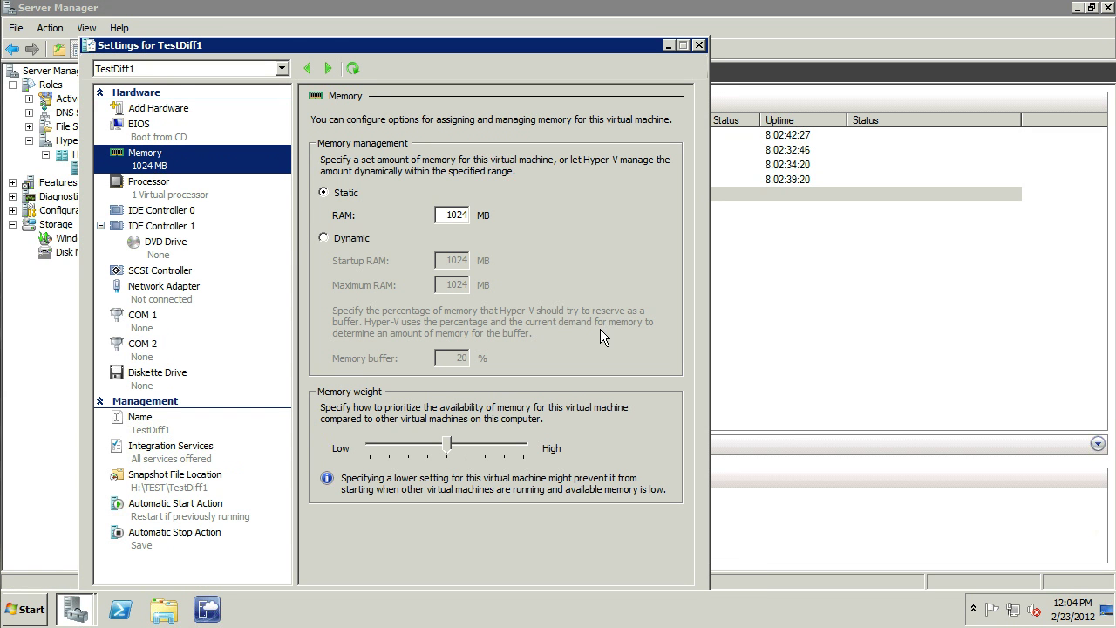
{"action": "left_click", "coordinate": [148, 192]}
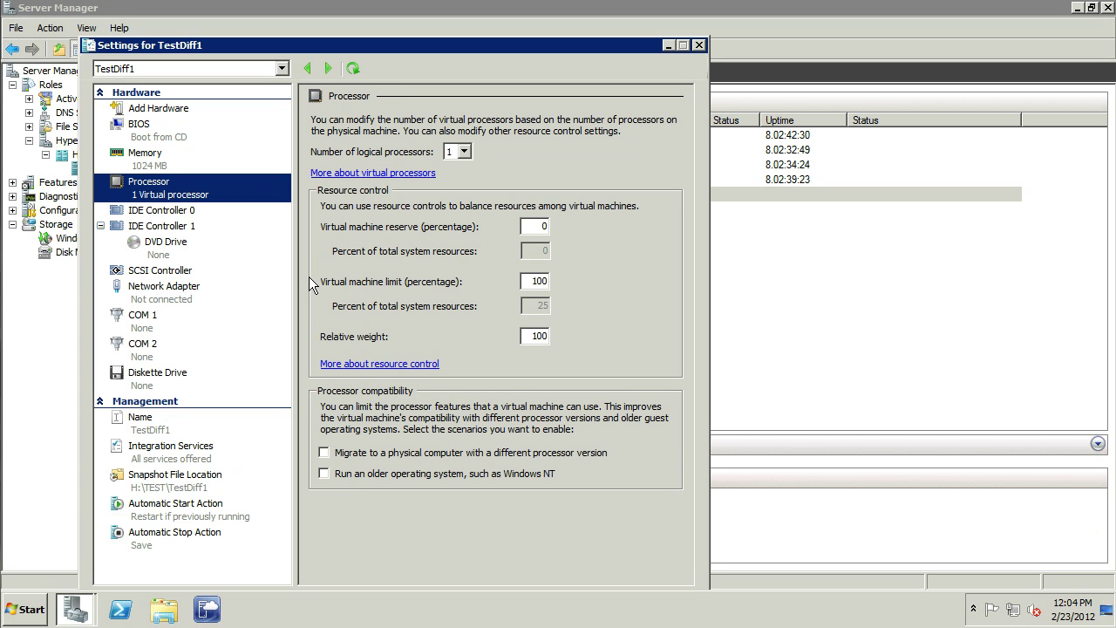
{"action": "left_click", "coordinate": [171, 295]}
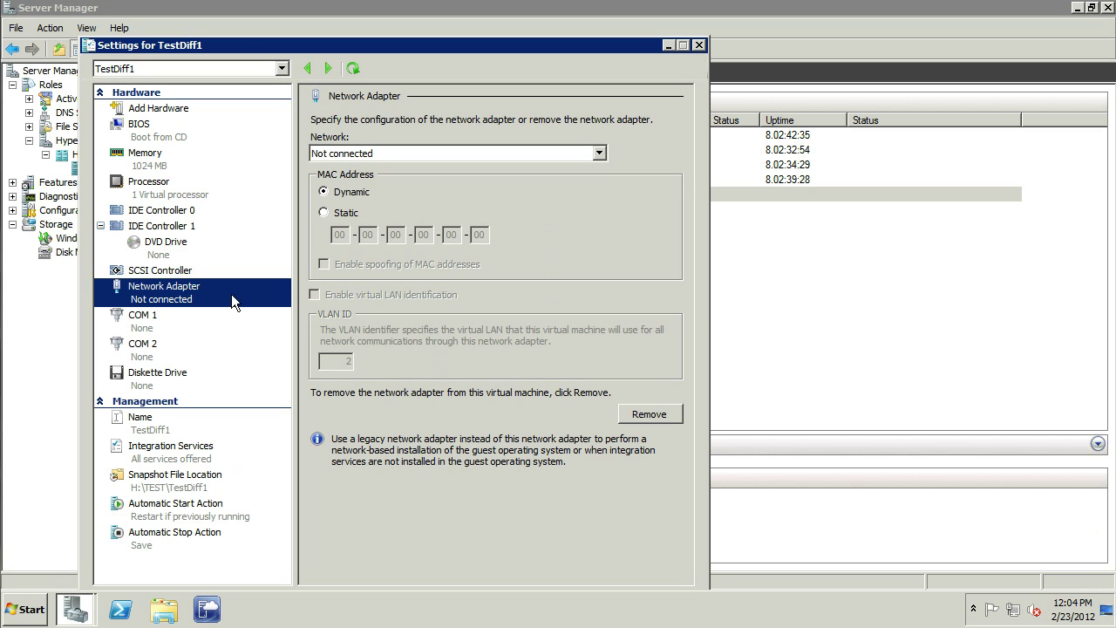
{"action": "left_click", "coordinate": [160, 212]}
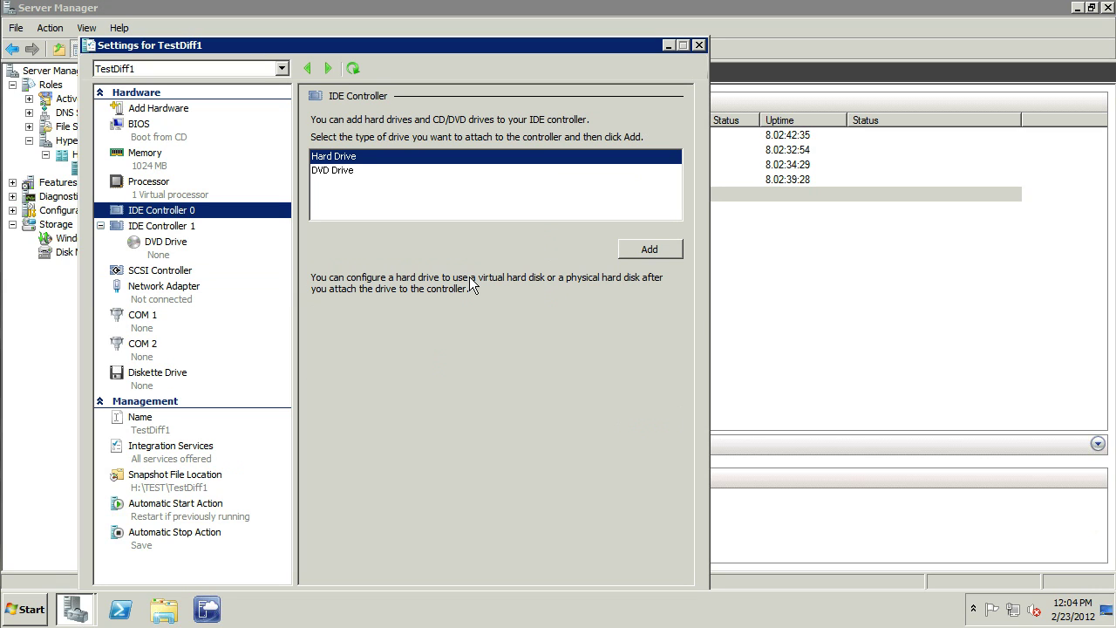
{"action": "left_click", "coordinate": [650, 250]}
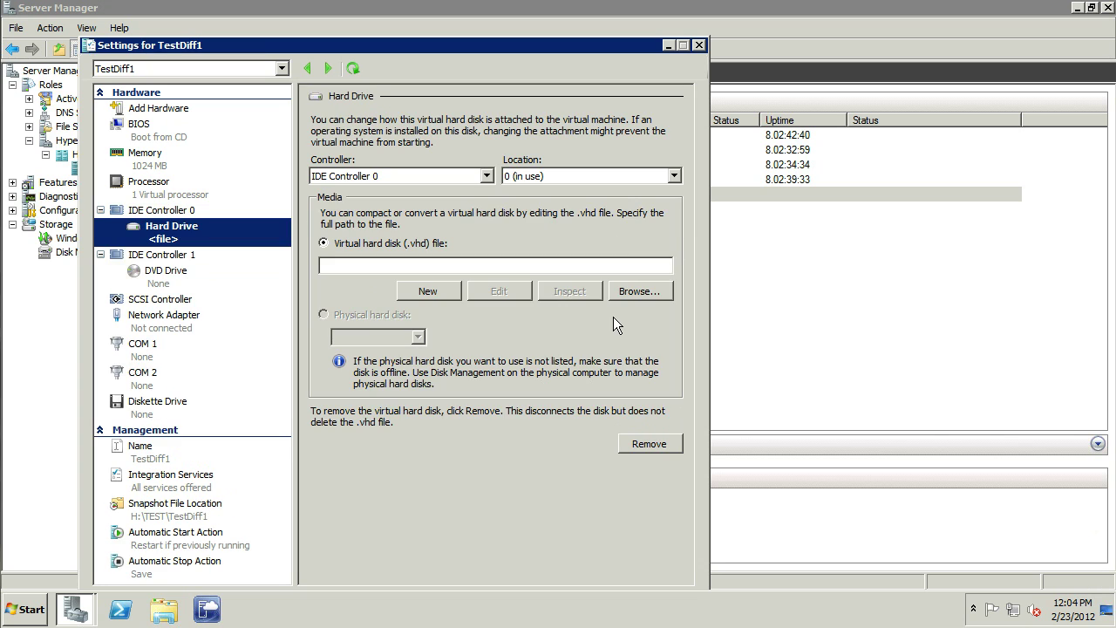
{"action": "left_click", "coordinate": [423, 289]}
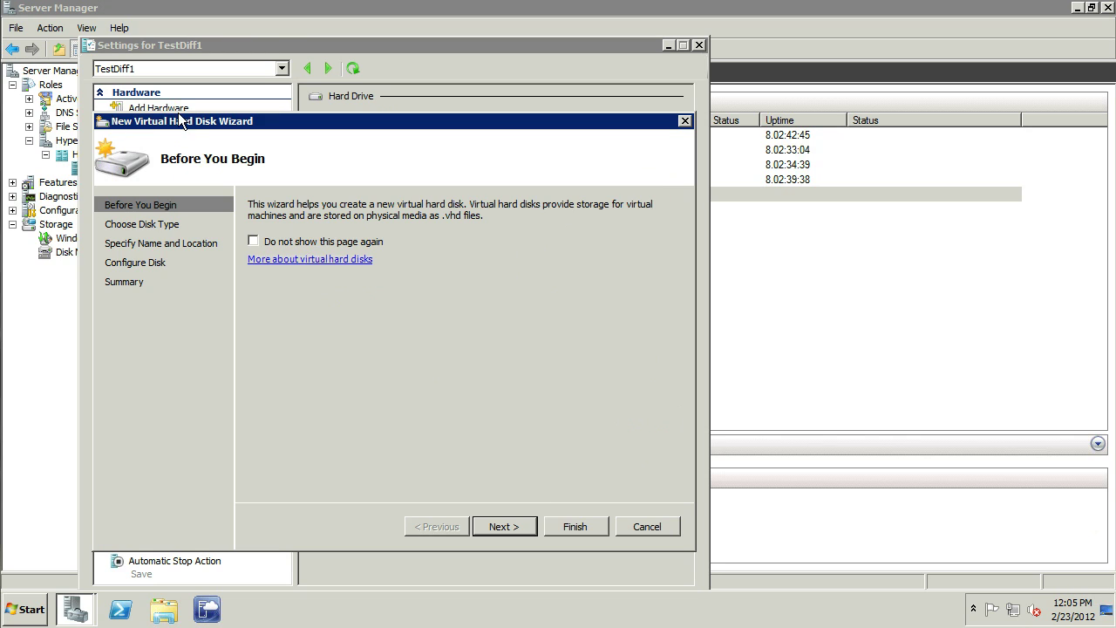
Step: Choose a differencing disk named Diffy1 with TestVMForExam.vhd as its parent
{"action": "left_click", "coordinate": [501, 526]}
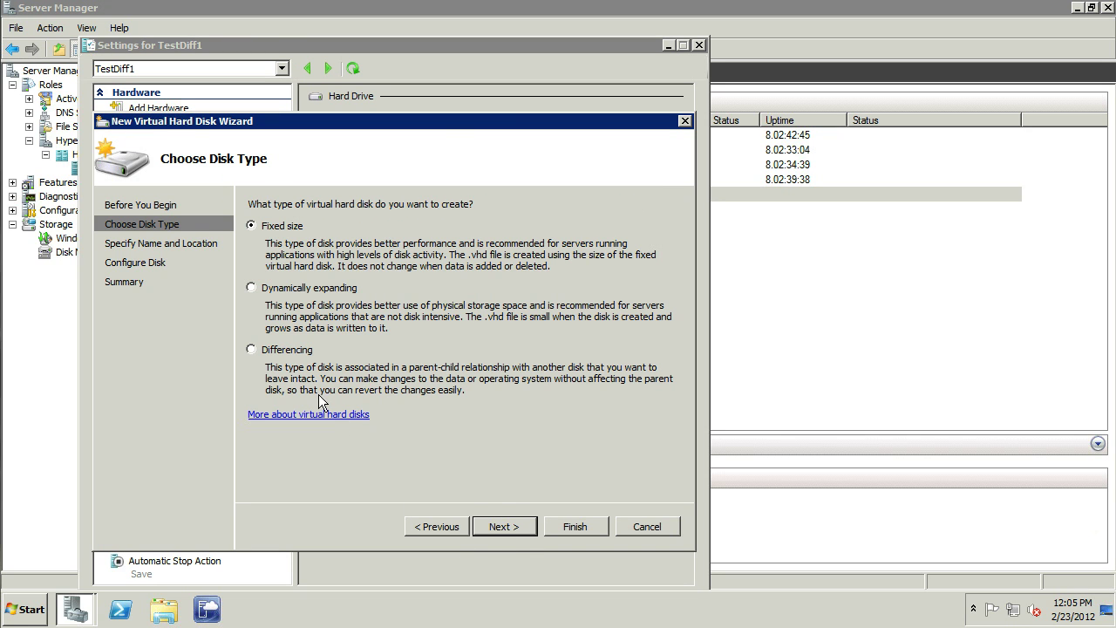
{"action": "left_click", "coordinate": [251, 348]}
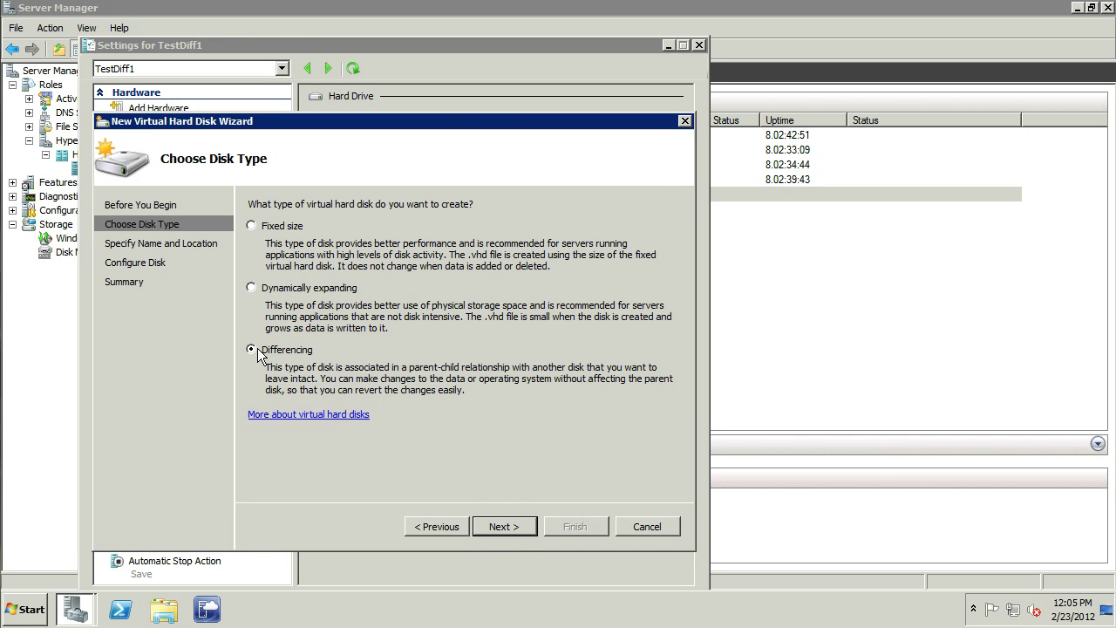
{"action": "left_click", "coordinate": [505, 524]}
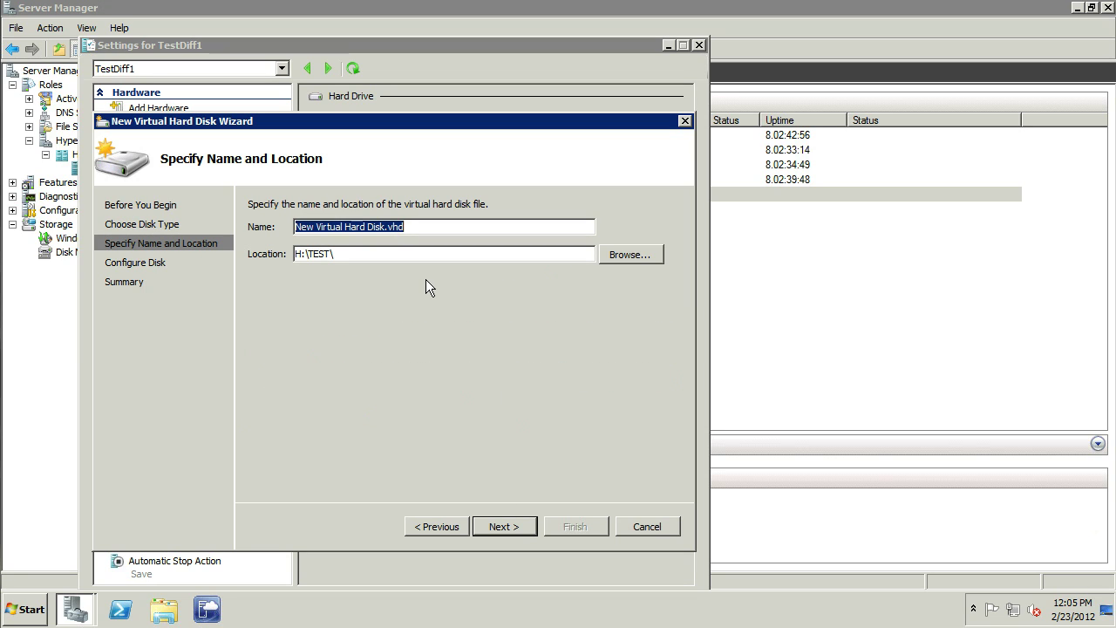
{"action": "type", "text": "Diffy1"}
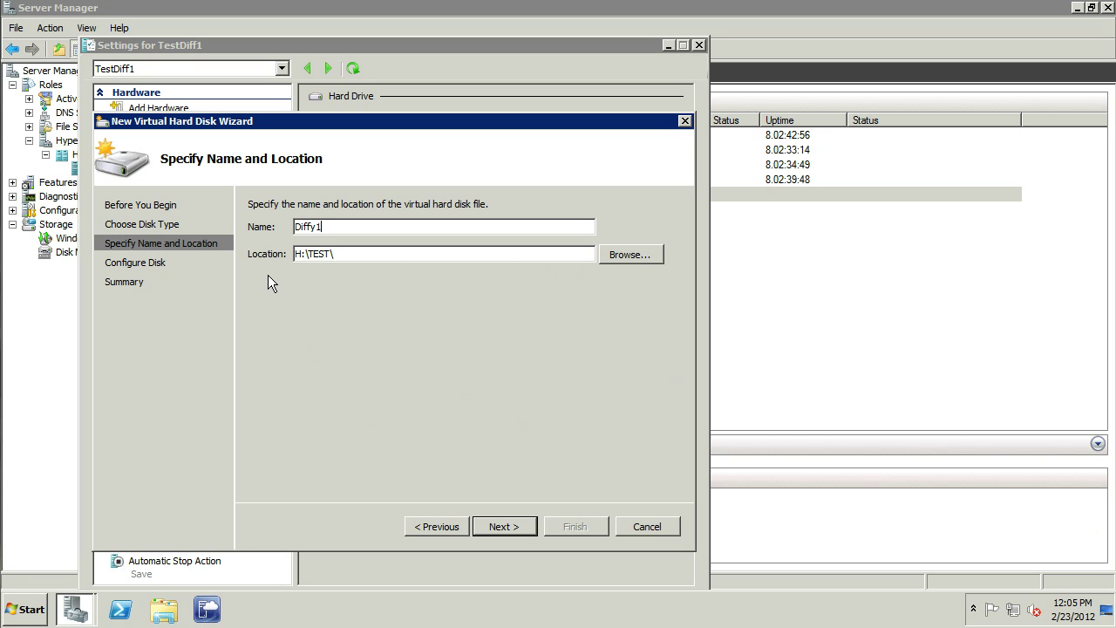
{"action": "left_click", "coordinate": [504, 526]}
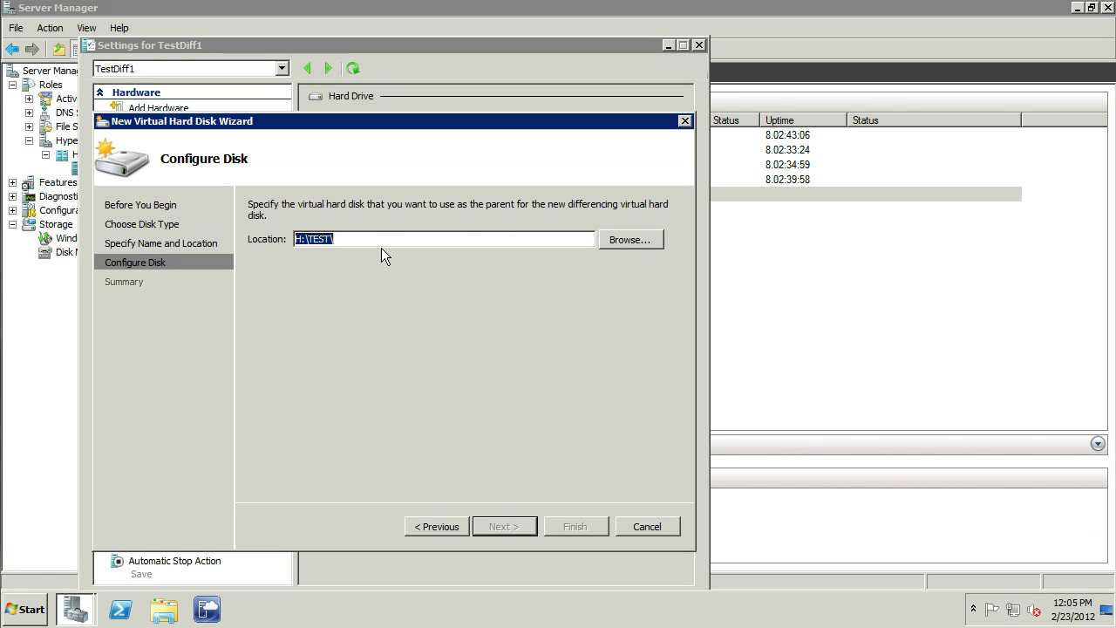
{"action": "type", "text": "H:\\Azeroth\\TestVMForExam\\TestVMForExam.vhd"}
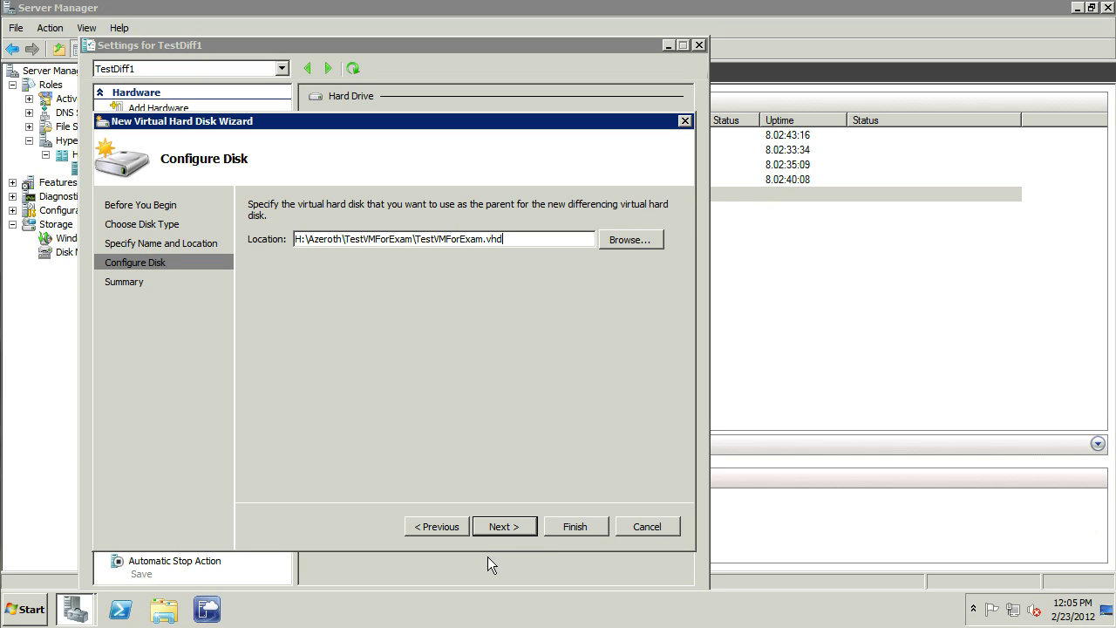
Step: Create the Diffy1 disk and save TestDiff1's settings
{"action": "left_click", "coordinate": [497, 524]}
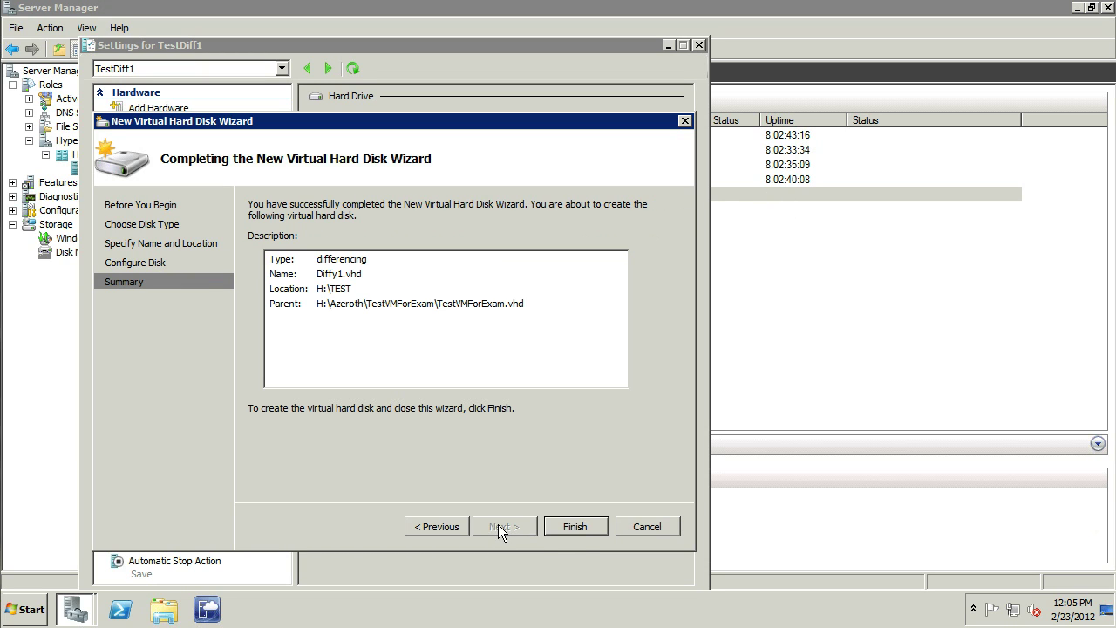
{"action": "left_click", "coordinate": [575, 526]}
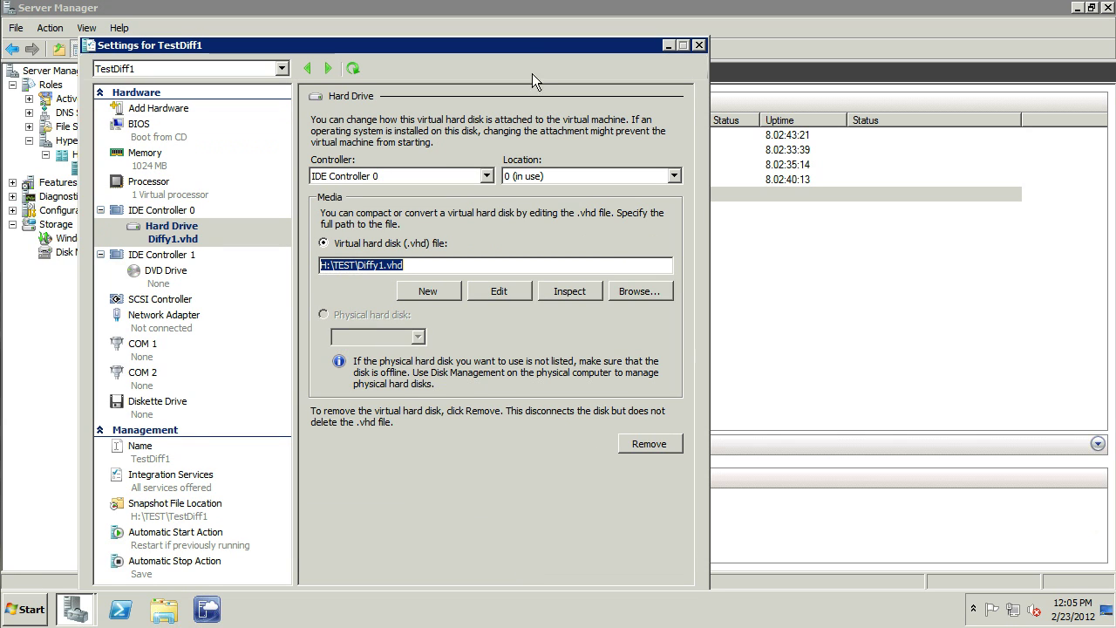
{"action": "left_click_drag", "start_coordinate": [512, 49], "coordinate": [532, 21]}
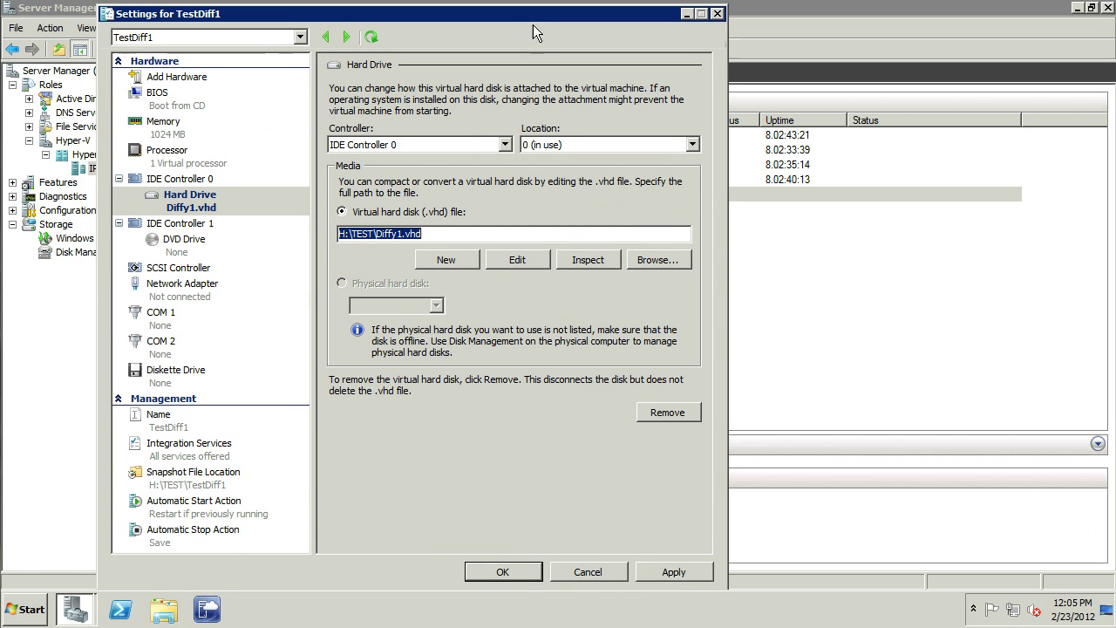
{"action": "left_click", "coordinate": [500, 573]}
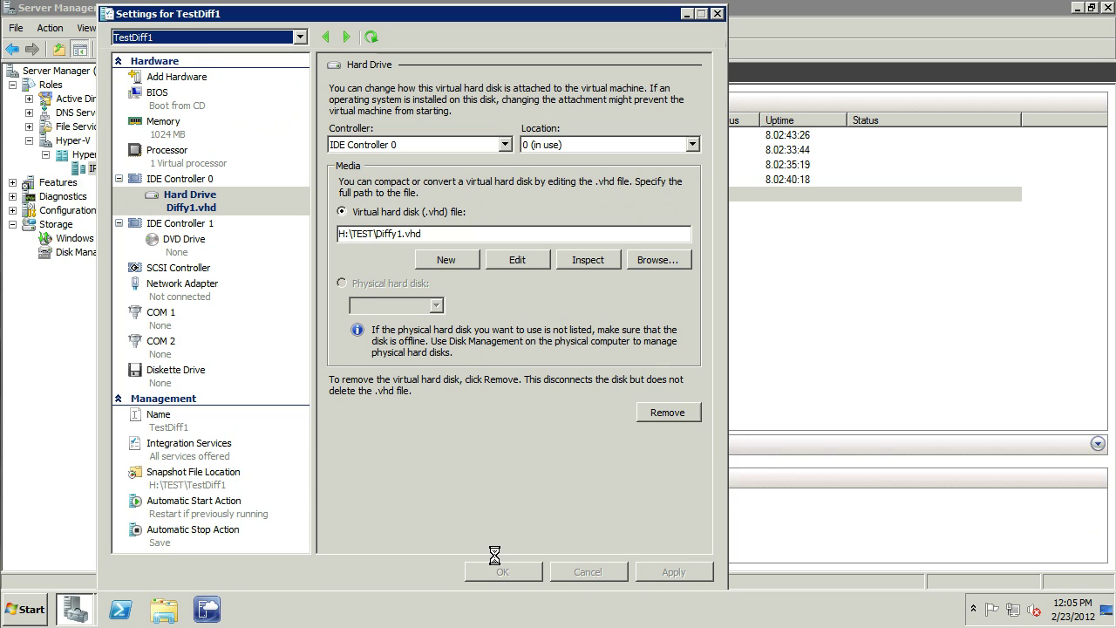
Step: Open TestDiff2's settings and review its memory, processor and network adapter
{"action": "key", "text": "Down"}
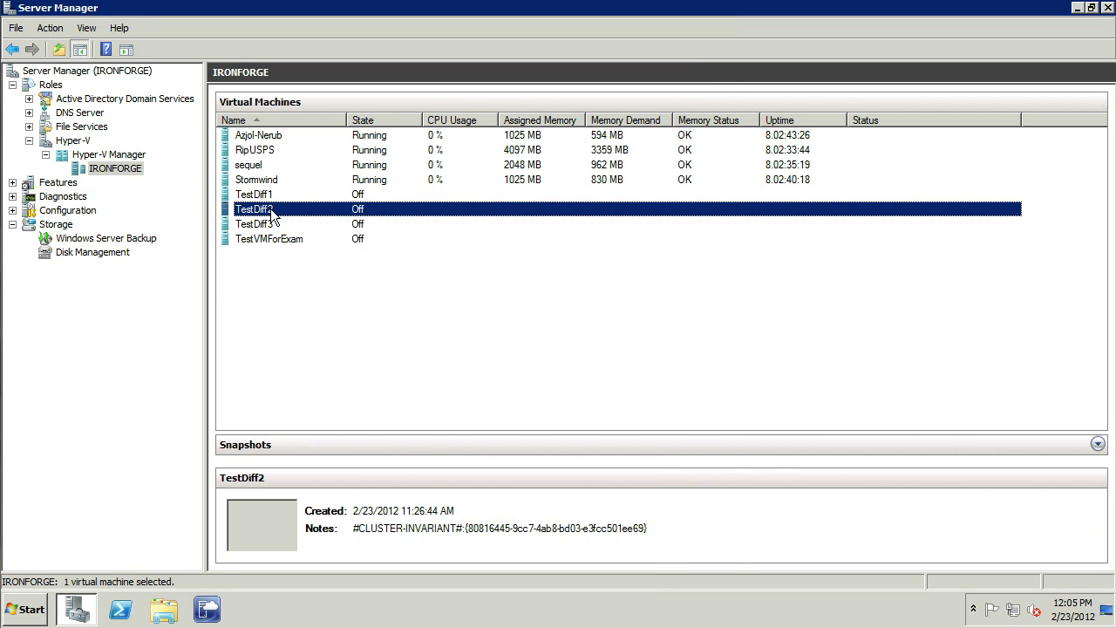
{"action": "key", "text": "shift+F10"}
{"action": "key", "text": "Down"}
{"action": "key", "text": "Return"}
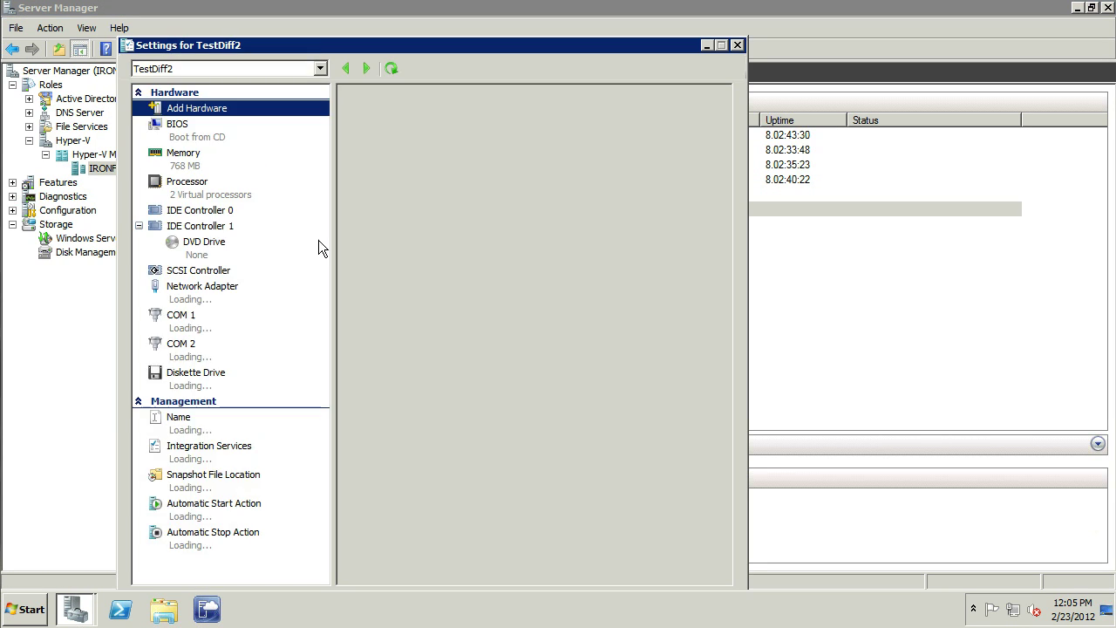
{"action": "left_click", "coordinate": [187, 157]}
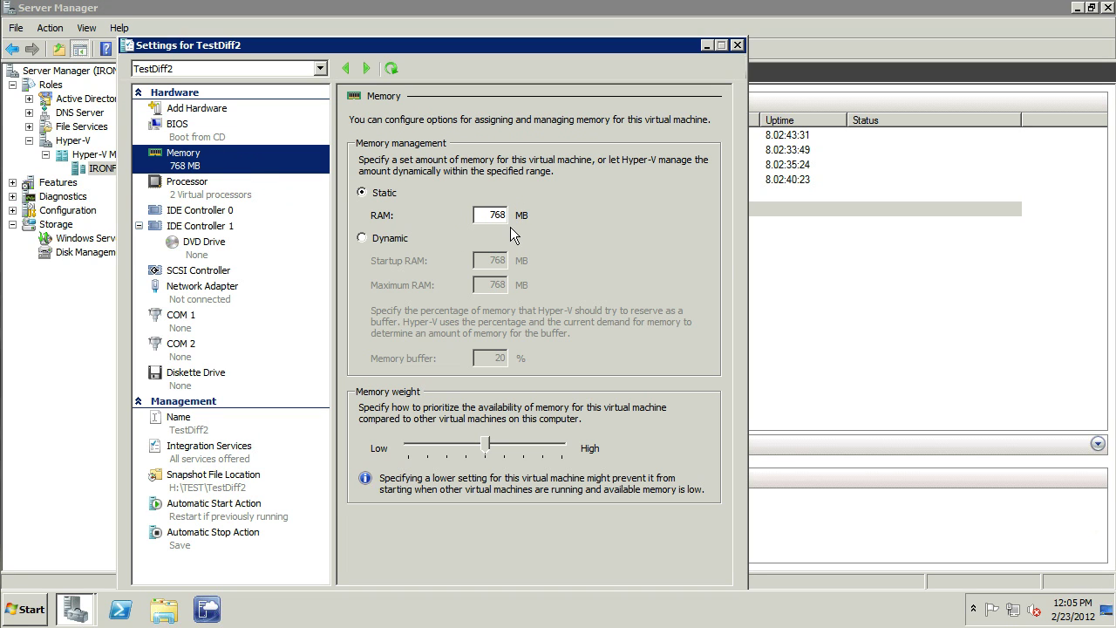
{"action": "left_click", "coordinate": [178, 192]}
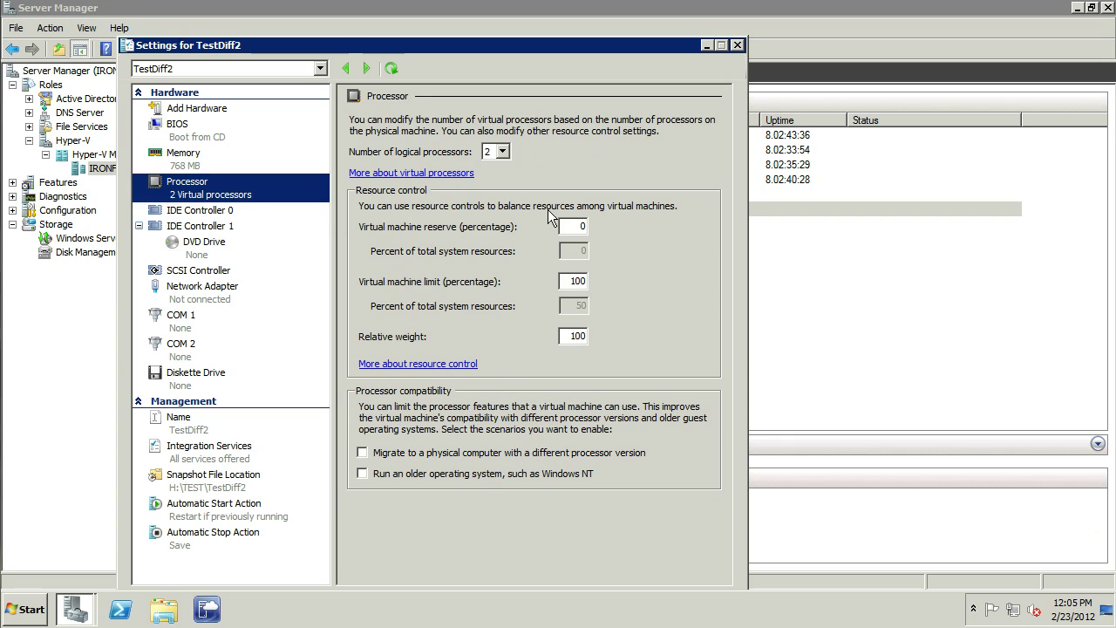
{"action": "left_click", "coordinate": [196, 292]}
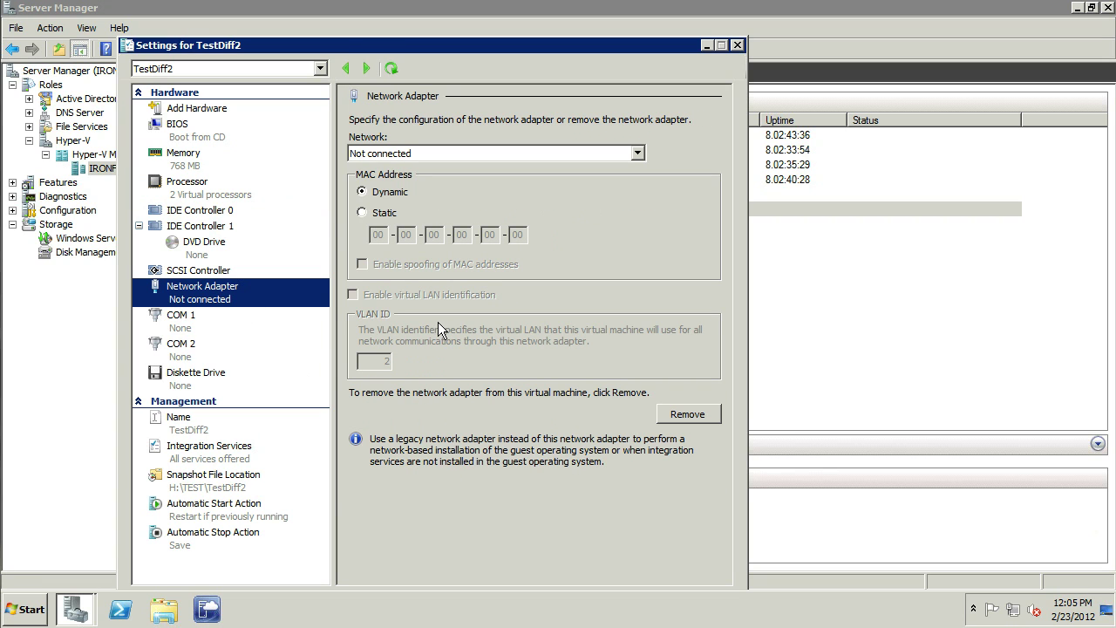
Step: Add a hard drive to IDE Controller 0 and start creating a new virtual hard disk
{"action": "left_click", "coordinate": [200, 211]}
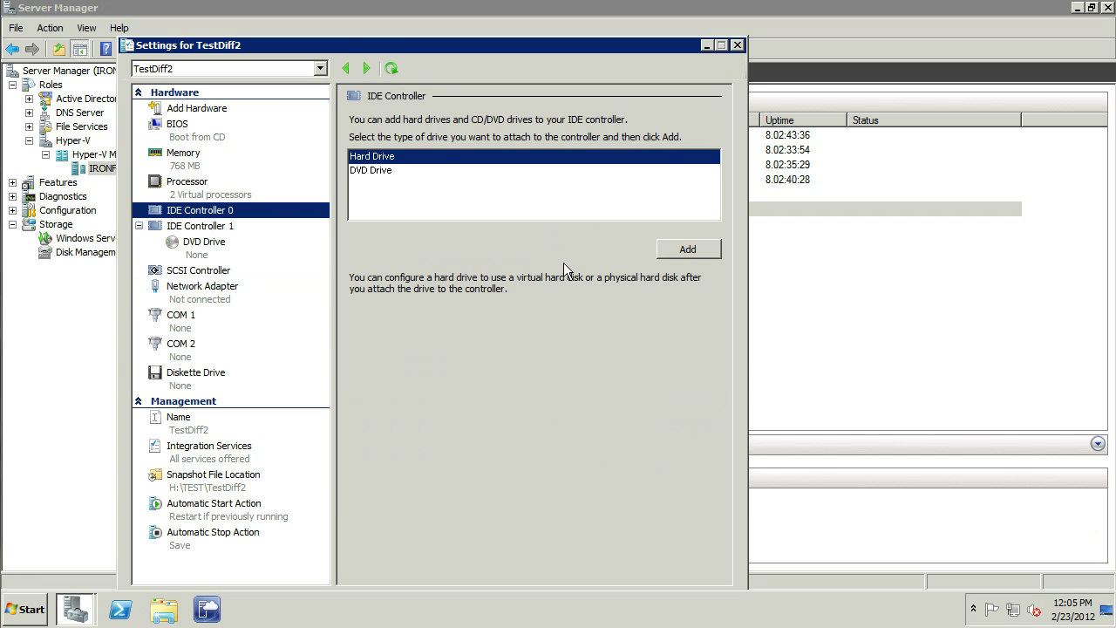
{"action": "left_click", "coordinate": [688, 250]}
{"action": "left_click", "coordinate": [472, 293]}
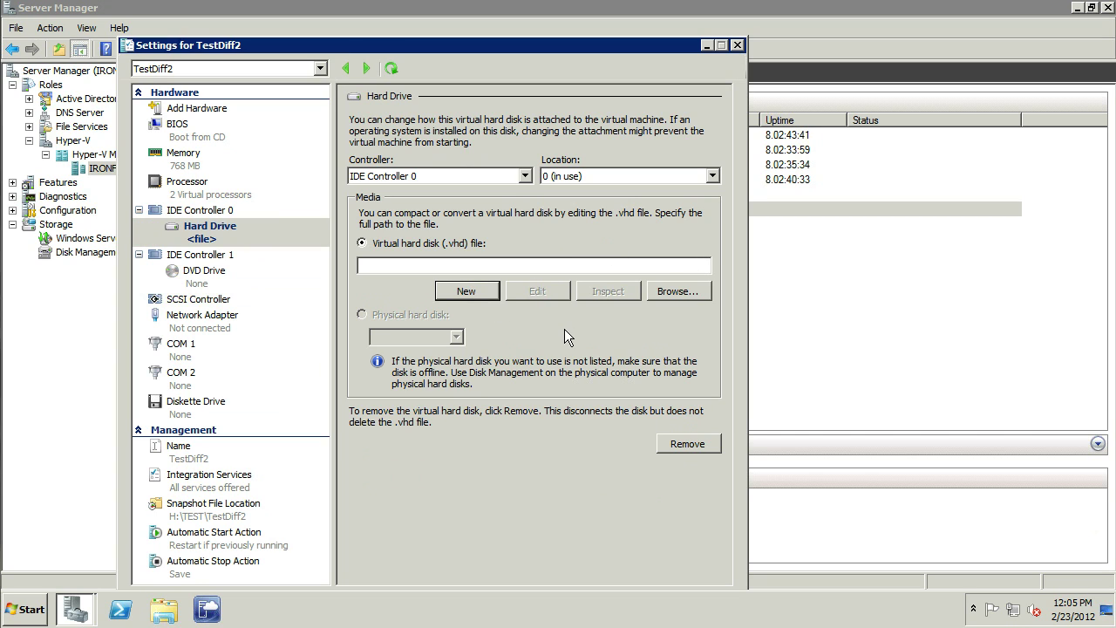
Step: Choose a differencing disk named Diffy2 with TestVMForExam.vhd as its parent
{"action": "left_click", "coordinate": [533, 525]}
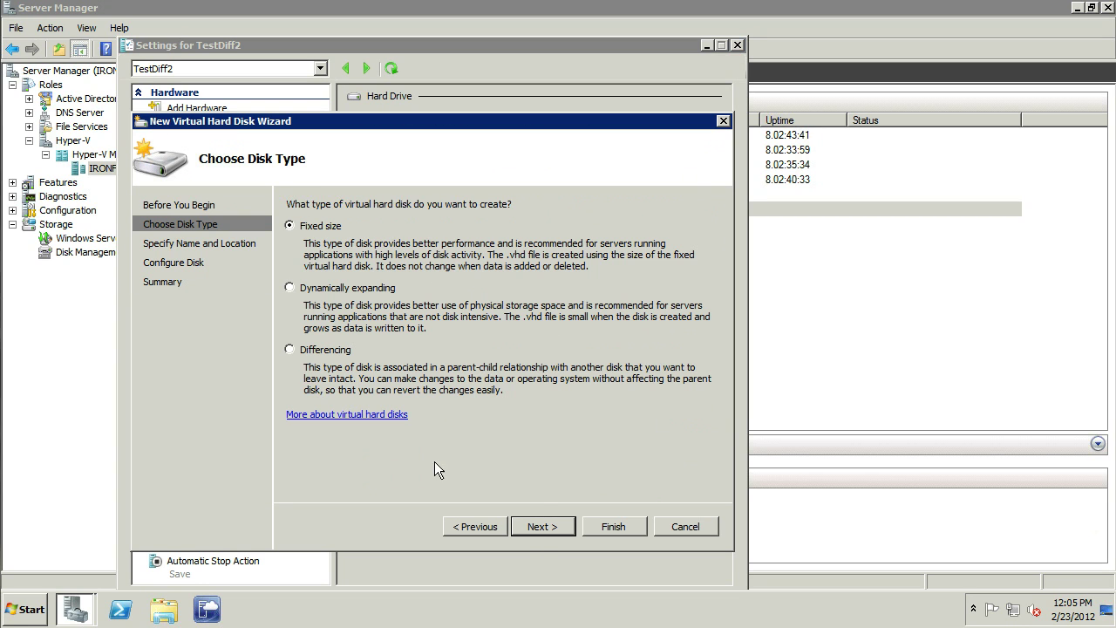
{"action": "left_click", "coordinate": [290, 349]}
{"action": "left_click", "coordinate": [540, 523]}
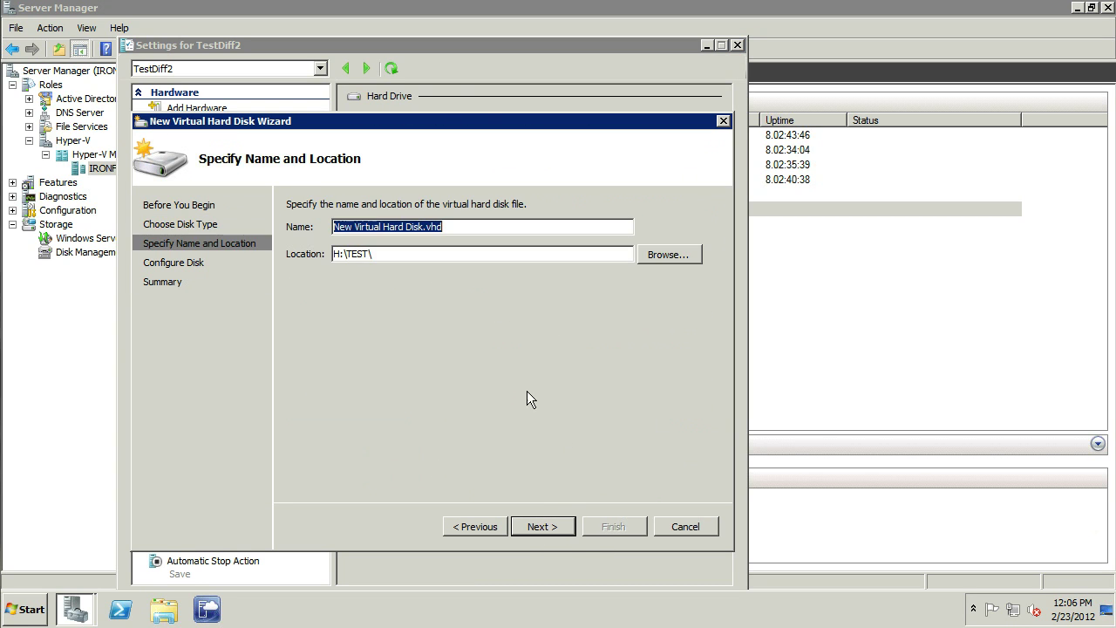
{"action": "type", "text": "Duff"}
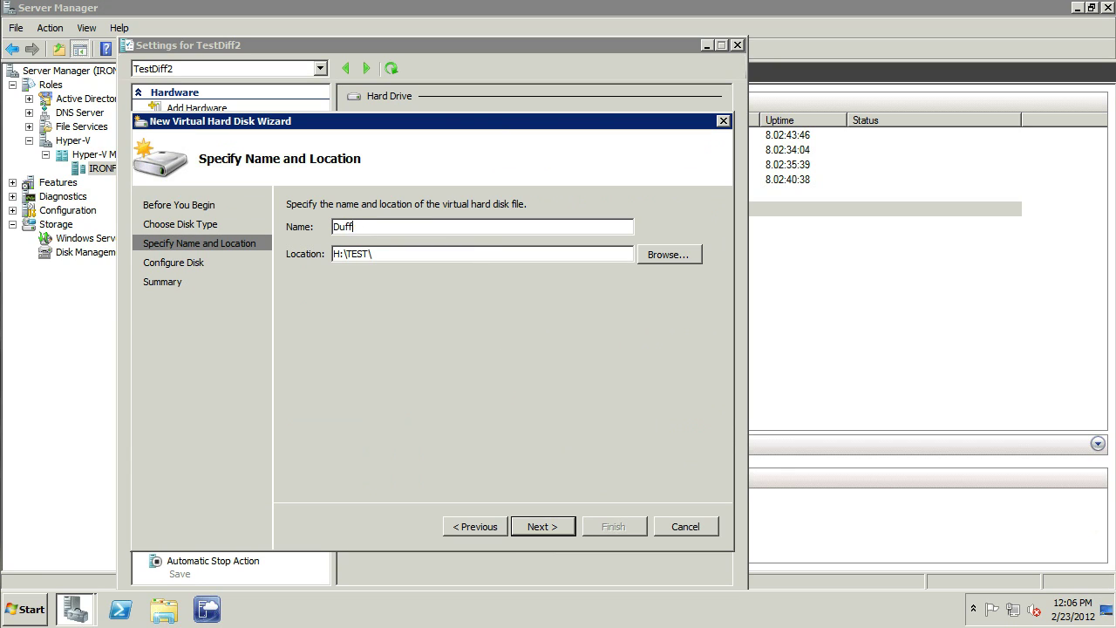
{"action": "type", "text": "iffy2"}
{"action": "left_click", "coordinate": [544, 529]}
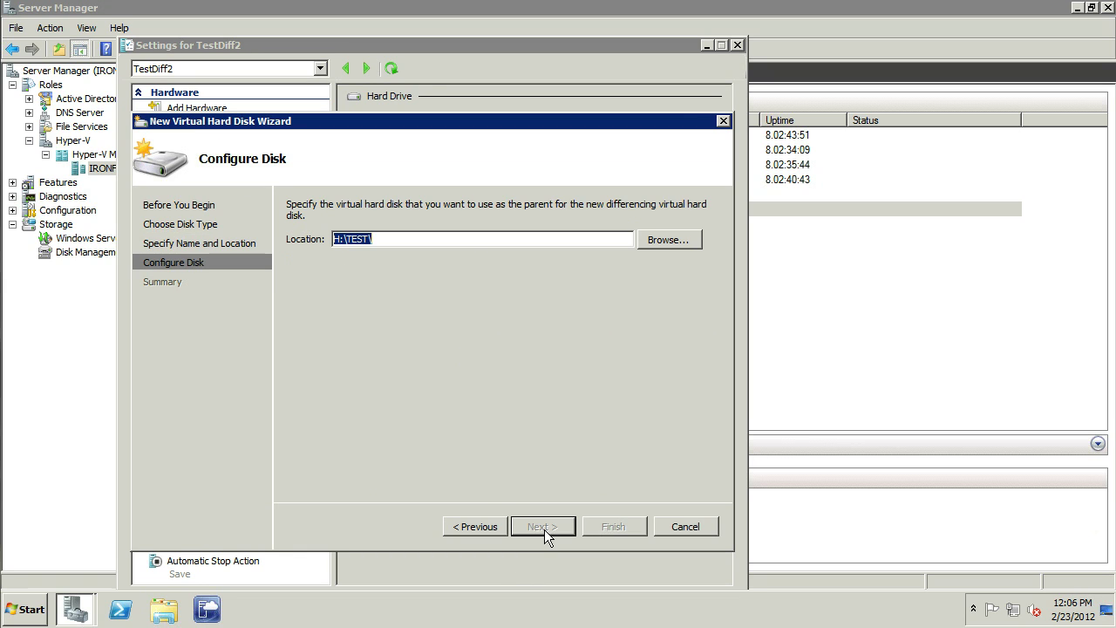
{"action": "type", "text": "H:\\Azeroth\\TestVMForExam\\TestVMForExam.vhd"}
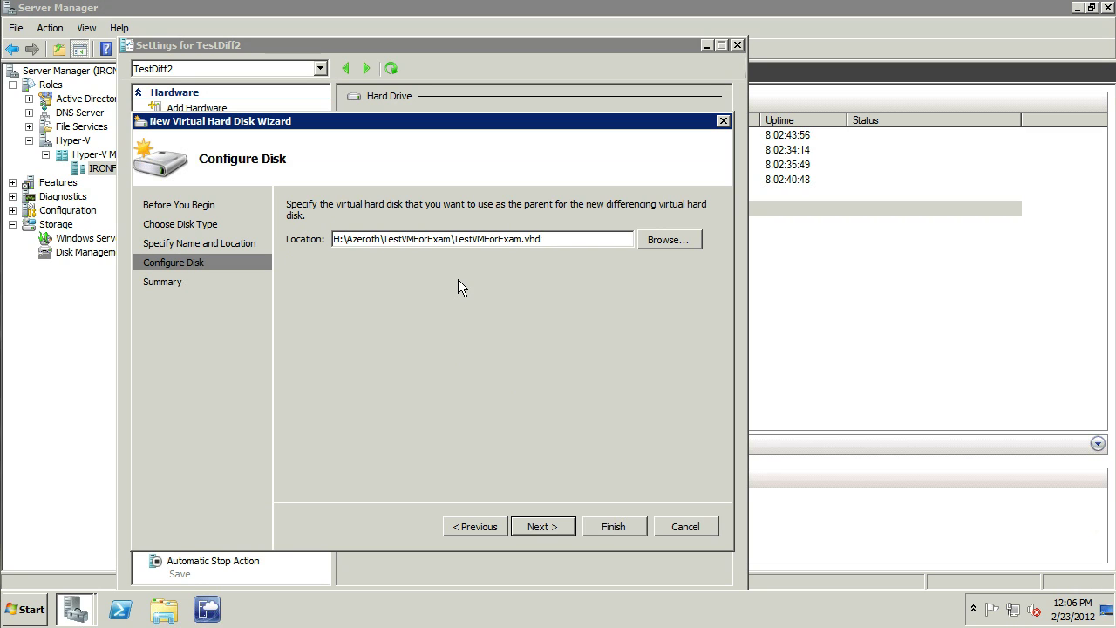
Step: Create the Diffy2.vhd disk and save TestDiff2's settings
{"action": "left_click", "coordinate": [538, 525]}
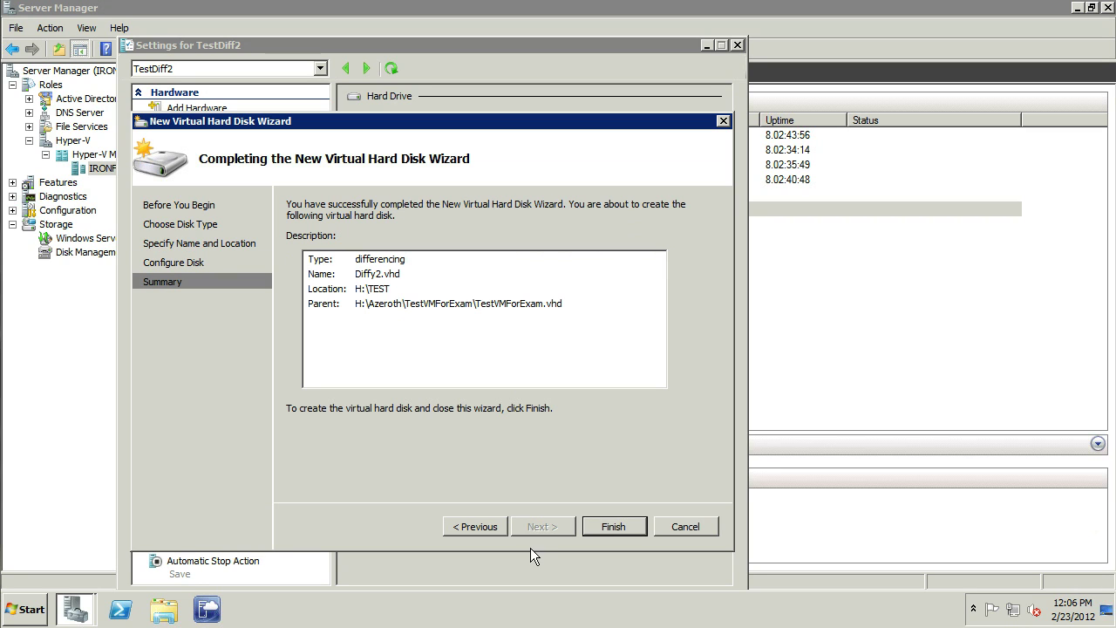
{"action": "left_click", "coordinate": [613, 526]}
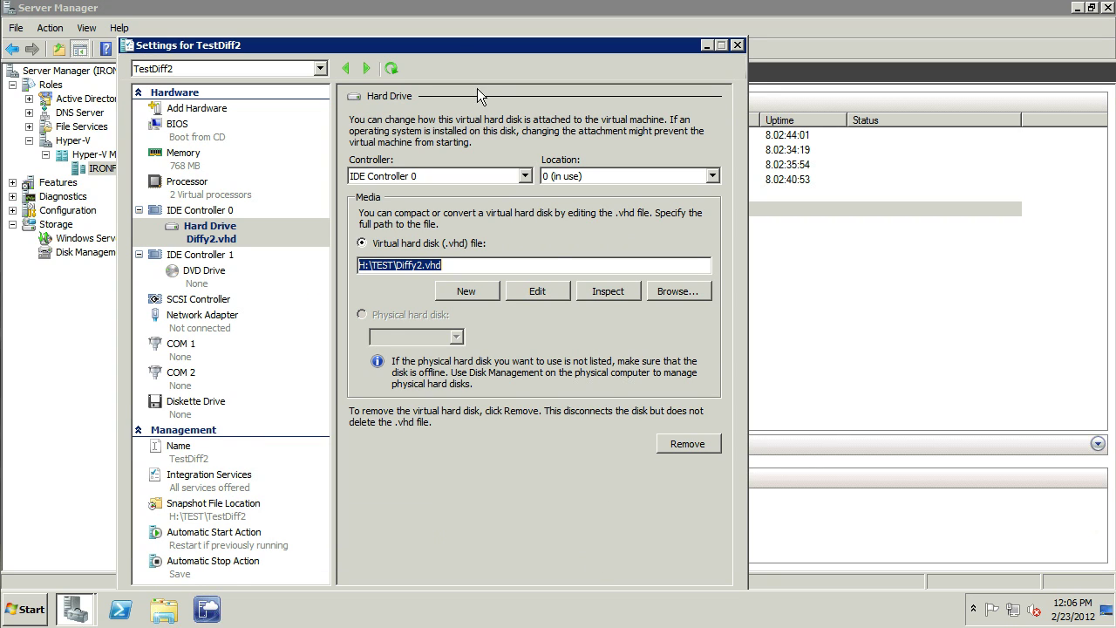
{"action": "left_click_drag", "start_coordinate": [454, 47], "coordinate": [477, 14]}
{"action": "left_click", "coordinate": [545, 569]}
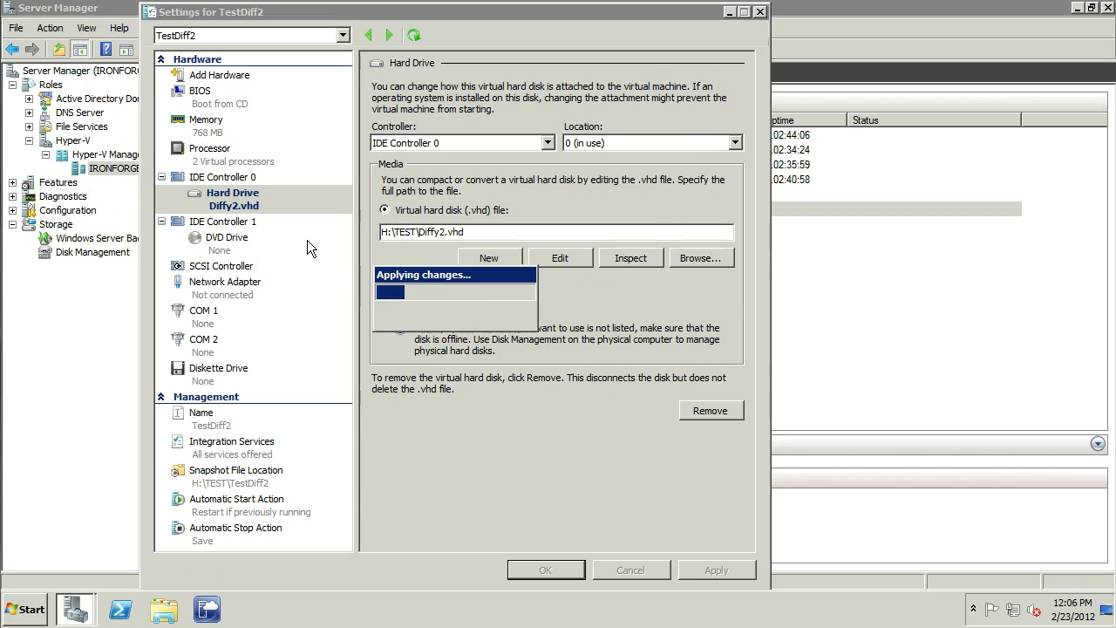
{"action": "left_click", "coordinate": [252, 224]}
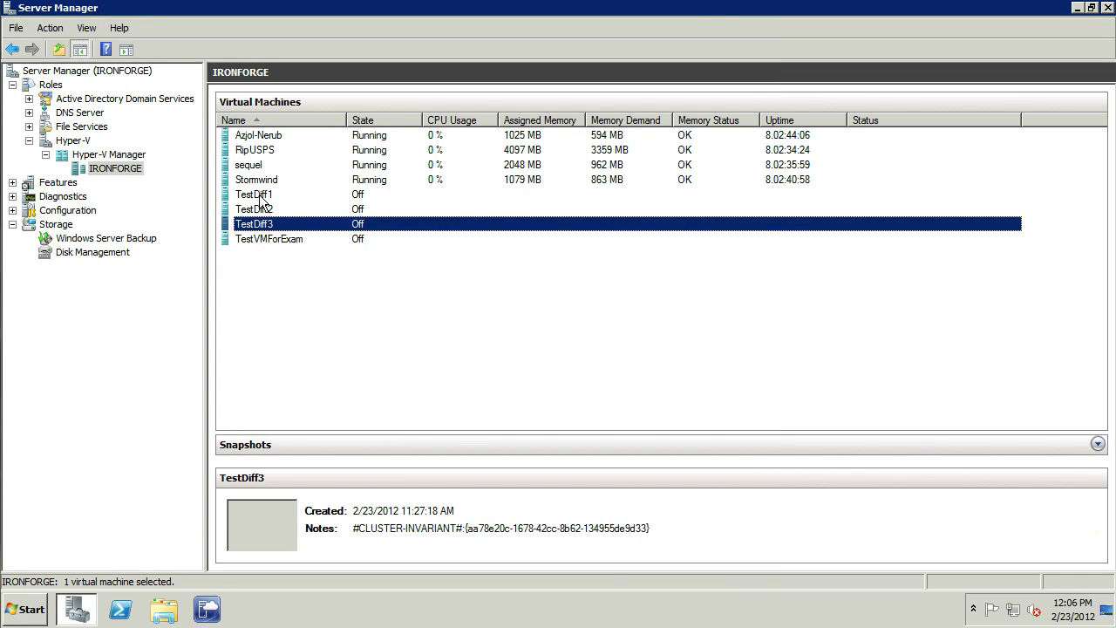
Step: Start the TestDiff1 and TestDiff2 virtual machines
{"action": "left_click", "coordinate": [261, 196]}
{"action": "right_click", "coordinate": [261, 197]}
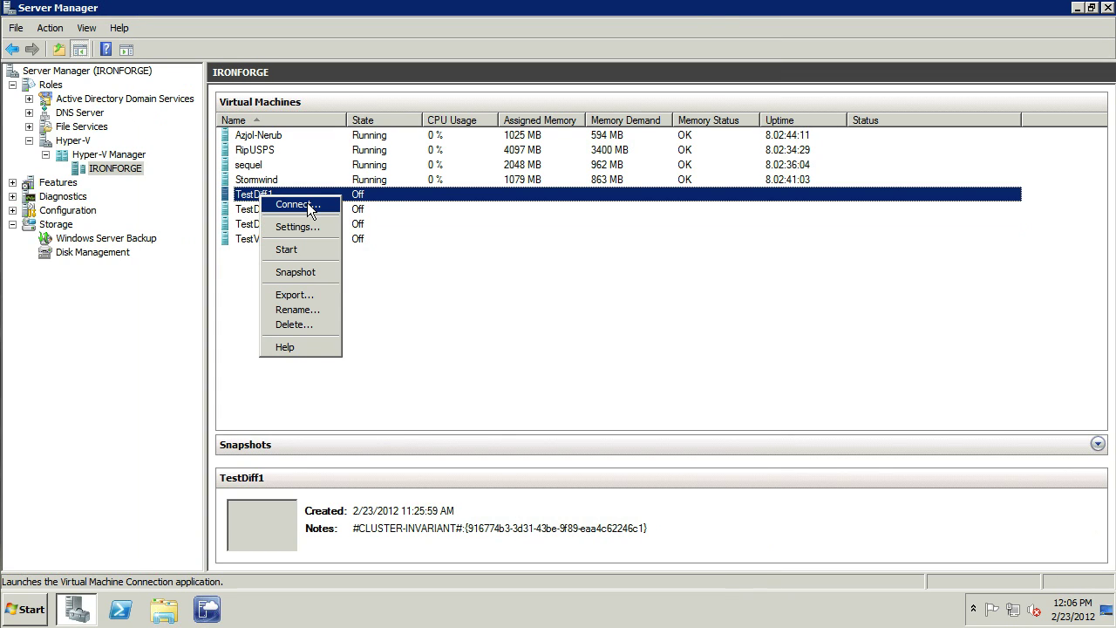
{"action": "left_click", "coordinate": [293, 250]}
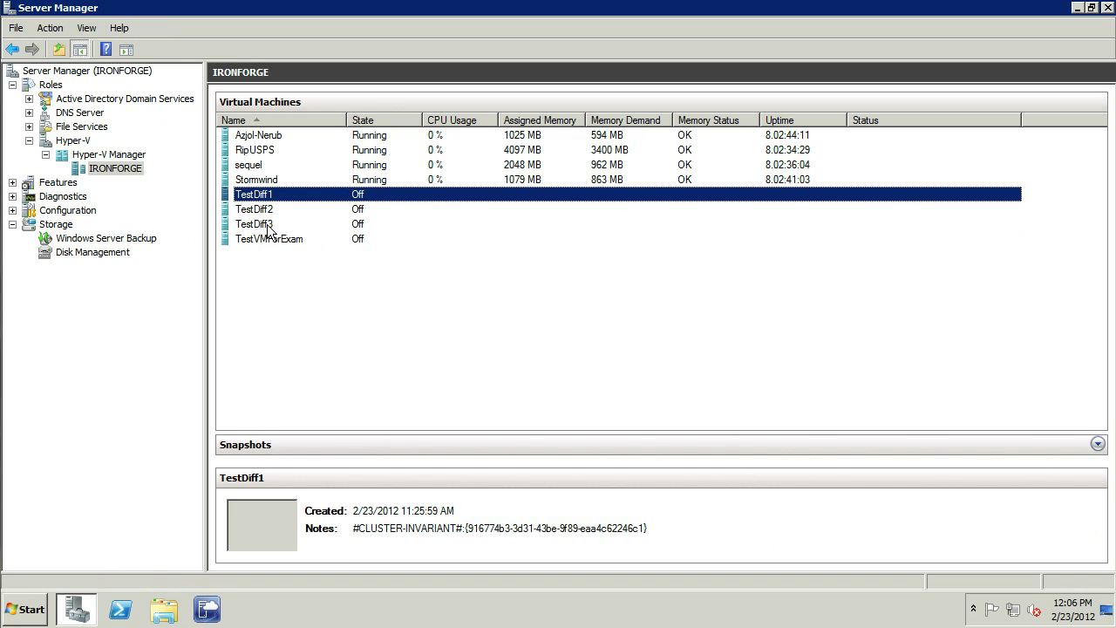
{"action": "left_click", "coordinate": [258, 213]}
{"action": "right_click", "coordinate": [257, 211]}
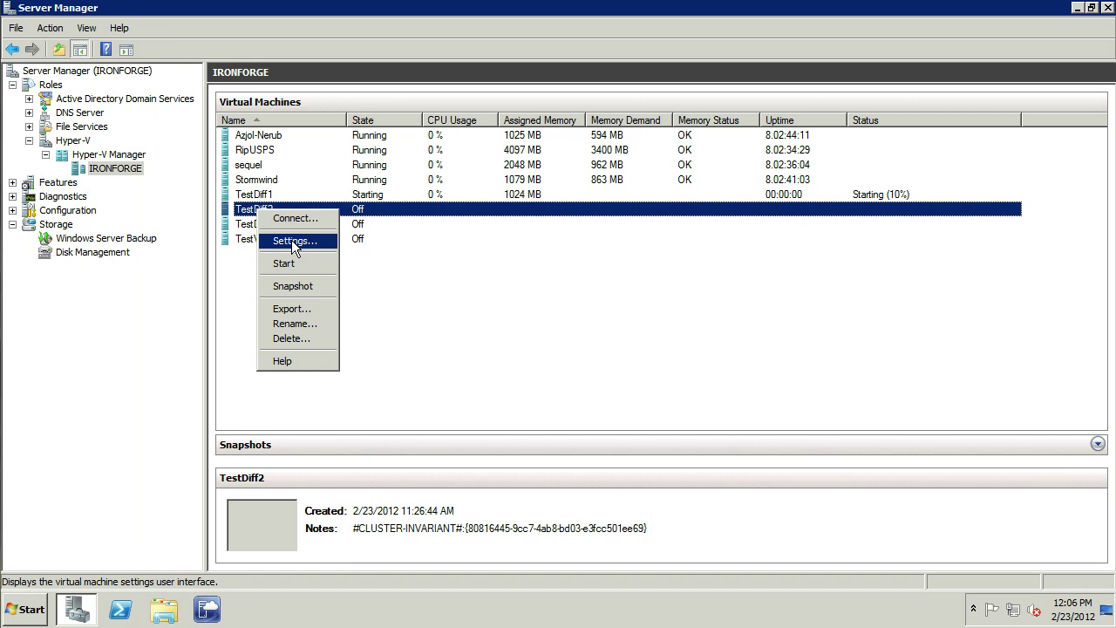
{"action": "left_click", "coordinate": [284, 264]}
Step: Open TestDiff3's settings
{"action": "left_click", "coordinate": [253, 224]}
{"action": "right_click", "coordinate": [253, 224]}
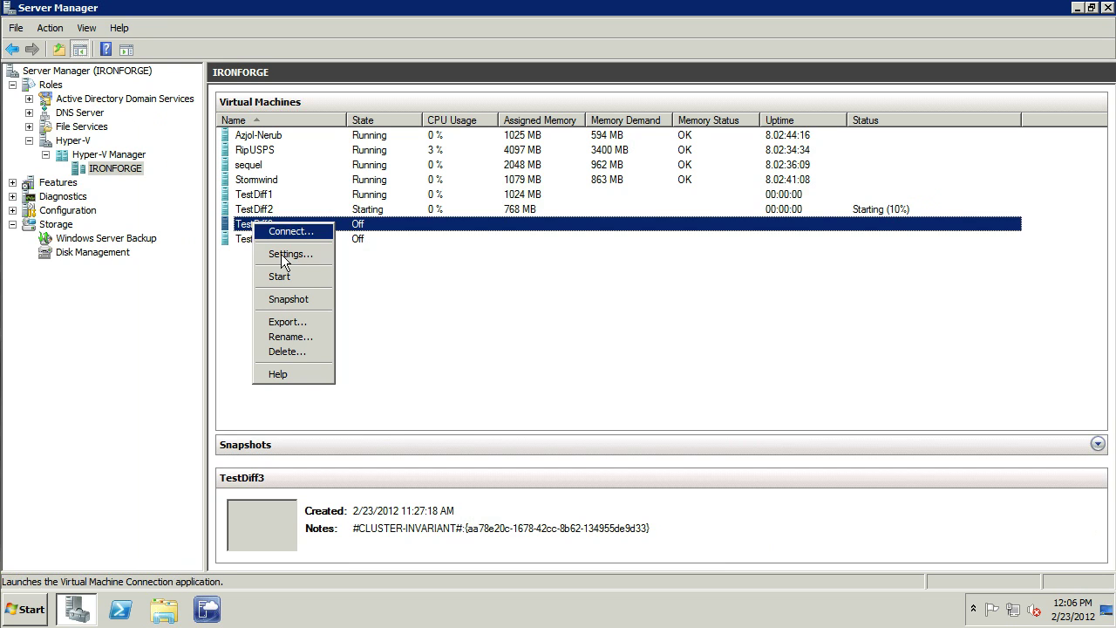
{"action": "left_click", "coordinate": [280, 254]}
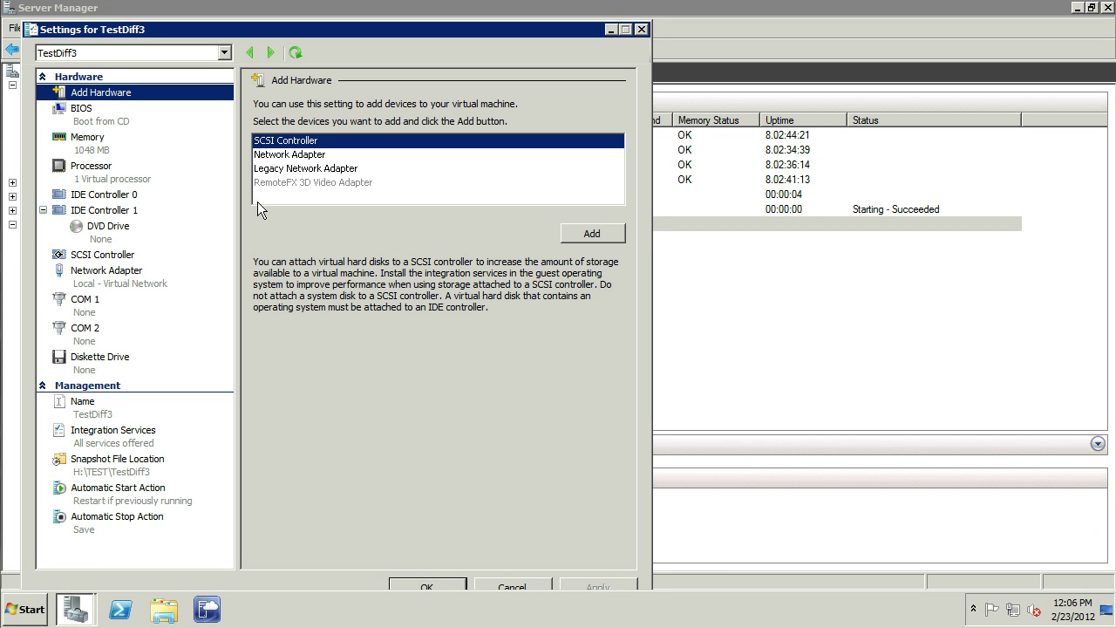
Step: Review TestDiff3's memory, processor, network adapter and IDE Controller 0 settings, then close them with OK
{"action": "left_click", "coordinate": [112, 139]}
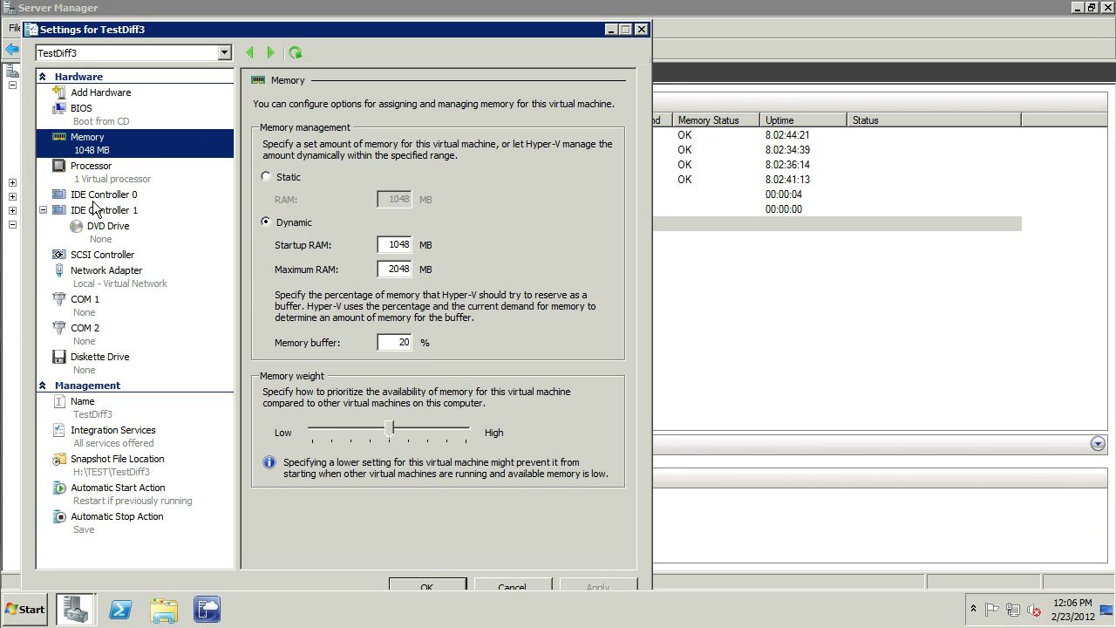
{"action": "left_click", "coordinate": [108, 178]}
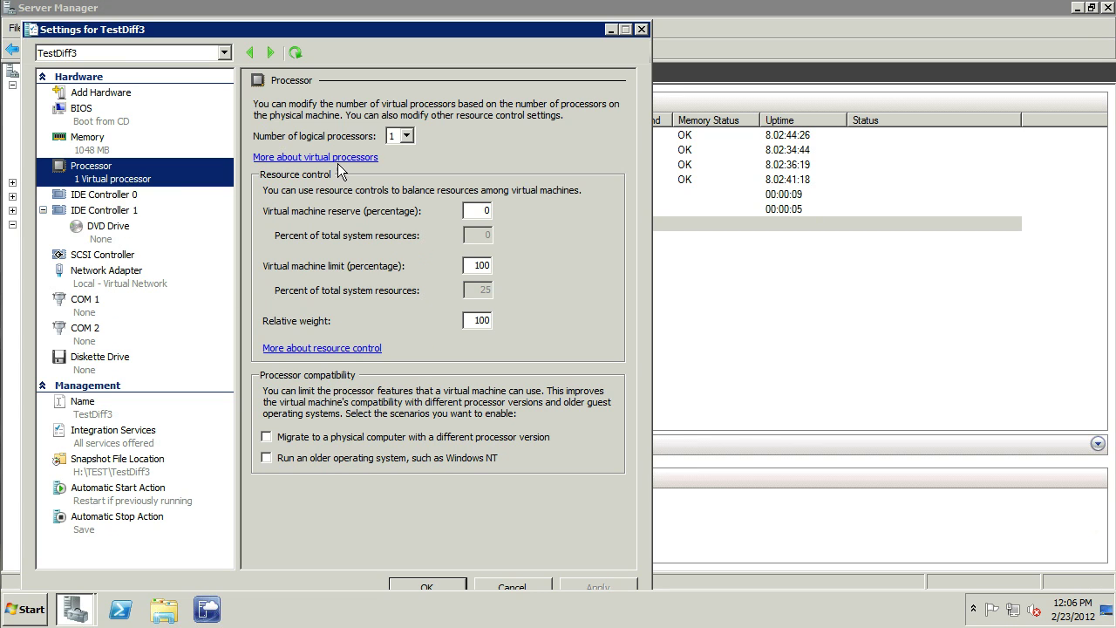
{"action": "left_click", "coordinate": [107, 278]}
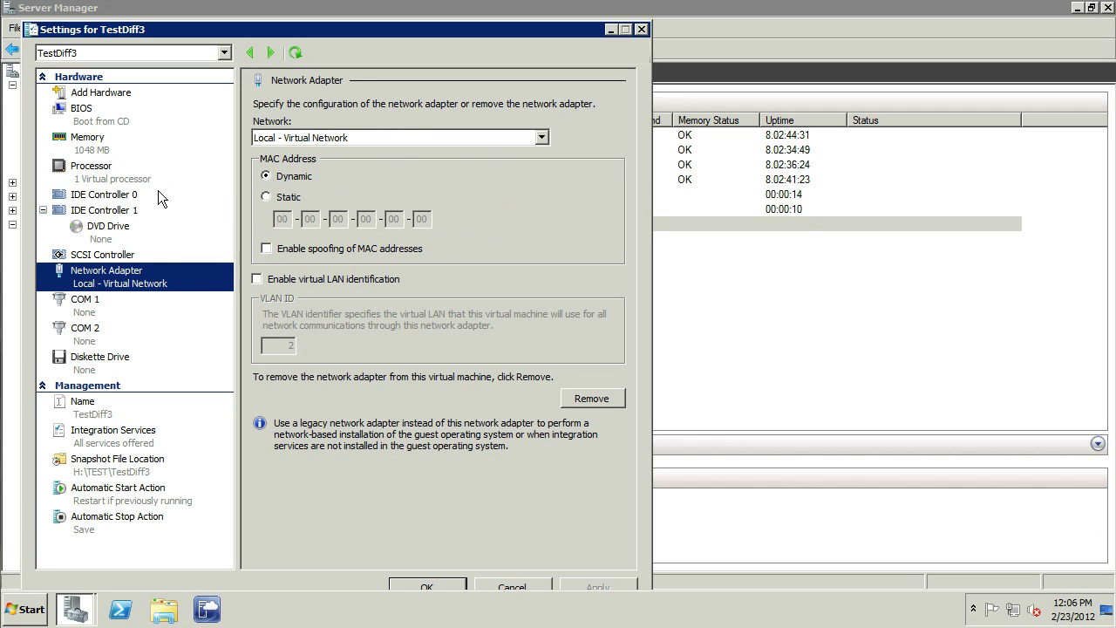
{"action": "left_click", "coordinate": [110, 196]}
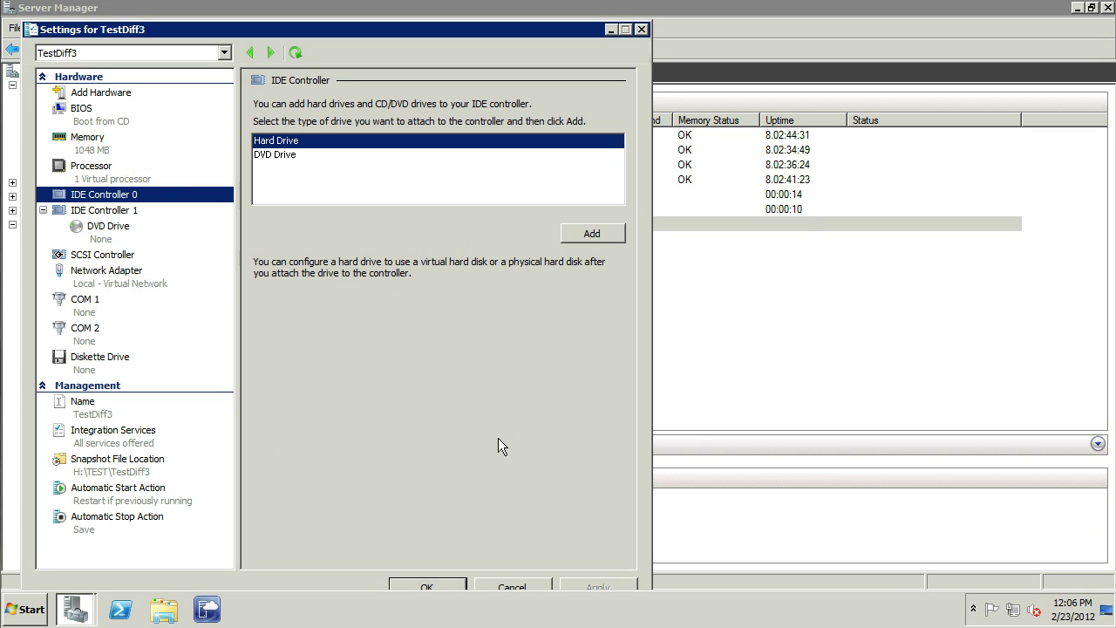
{"action": "left_click", "coordinate": [426, 585]}
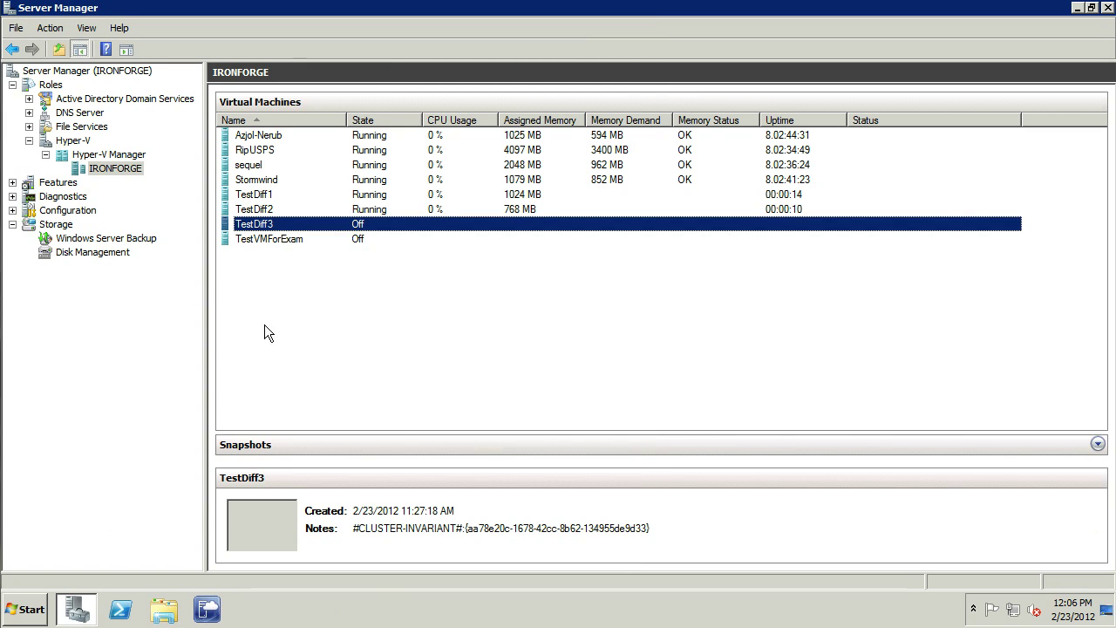
{"action": "right_click", "coordinate": [285, 223]}
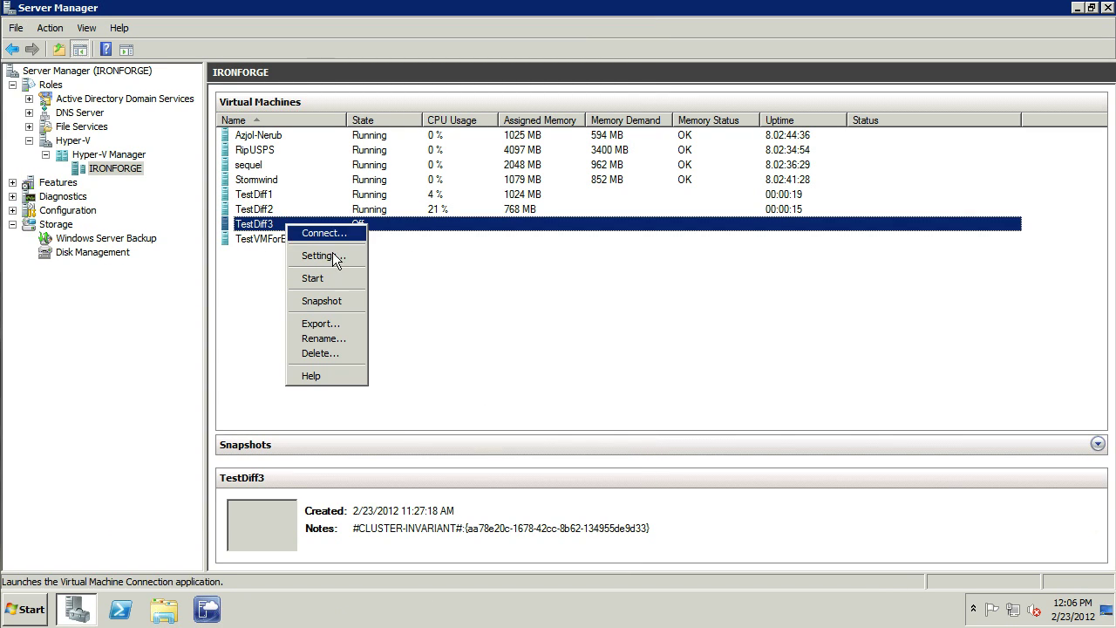
Step: Add a new hard drive to TestDiff3's IDE Controller 0 as a Differencing disk
{"action": "left_click", "coordinate": [318, 251]}
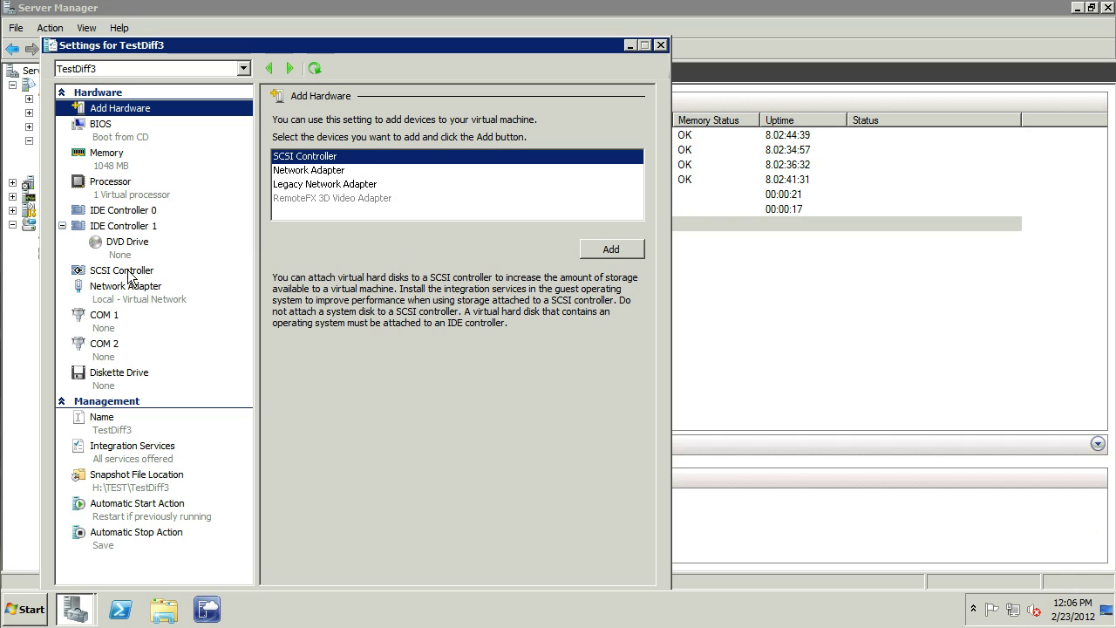
{"action": "left_click", "coordinate": [154, 212]}
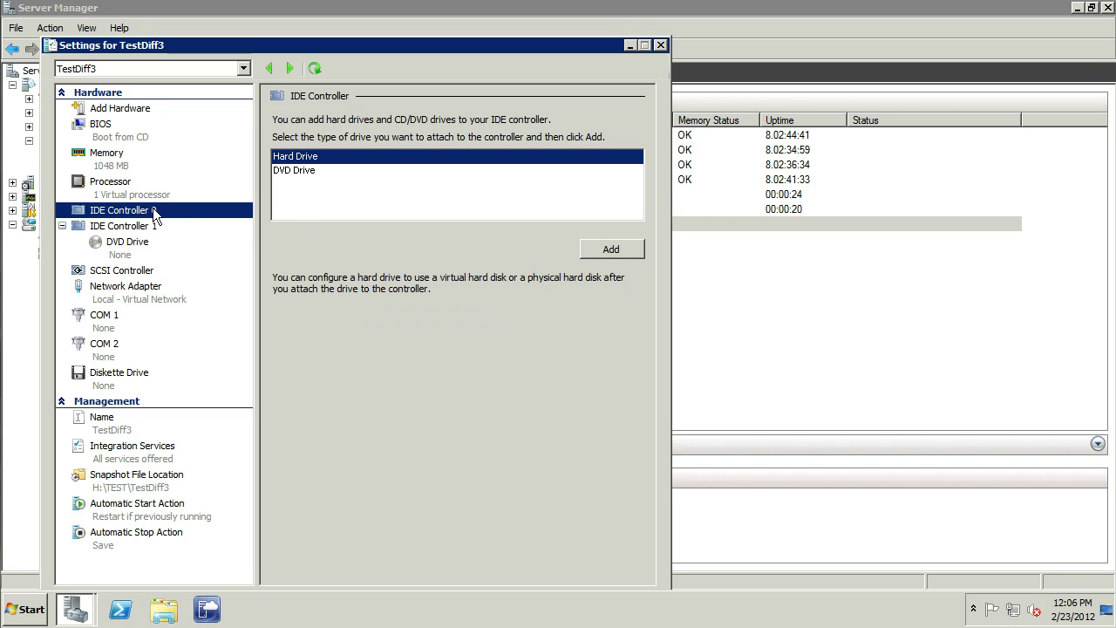
{"action": "left_click", "coordinate": [608, 249]}
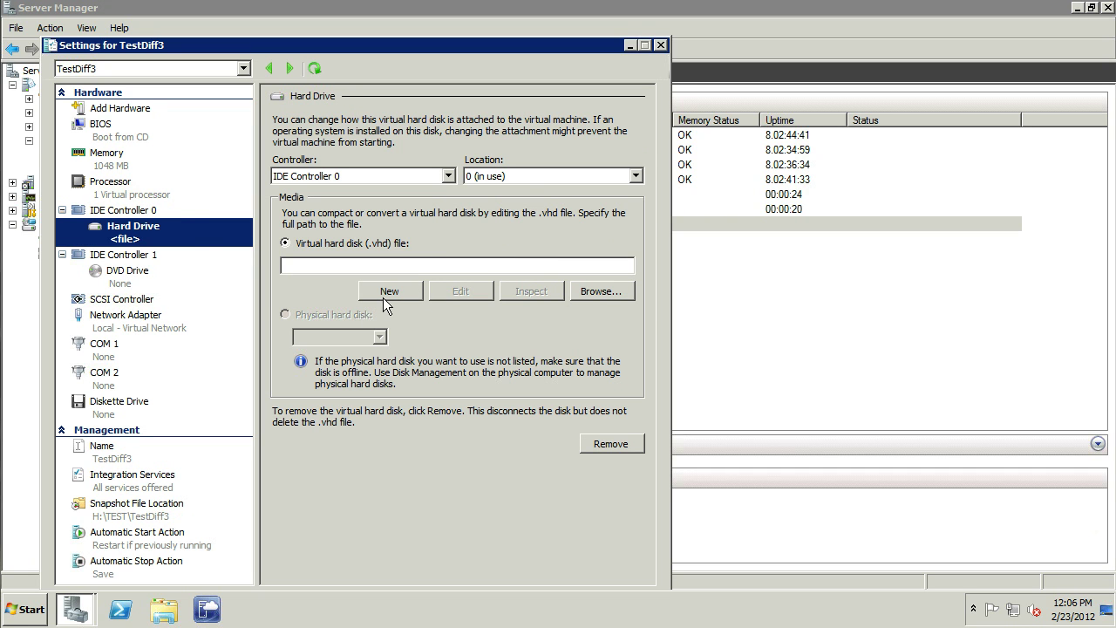
{"action": "left_click", "coordinate": [386, 292]}
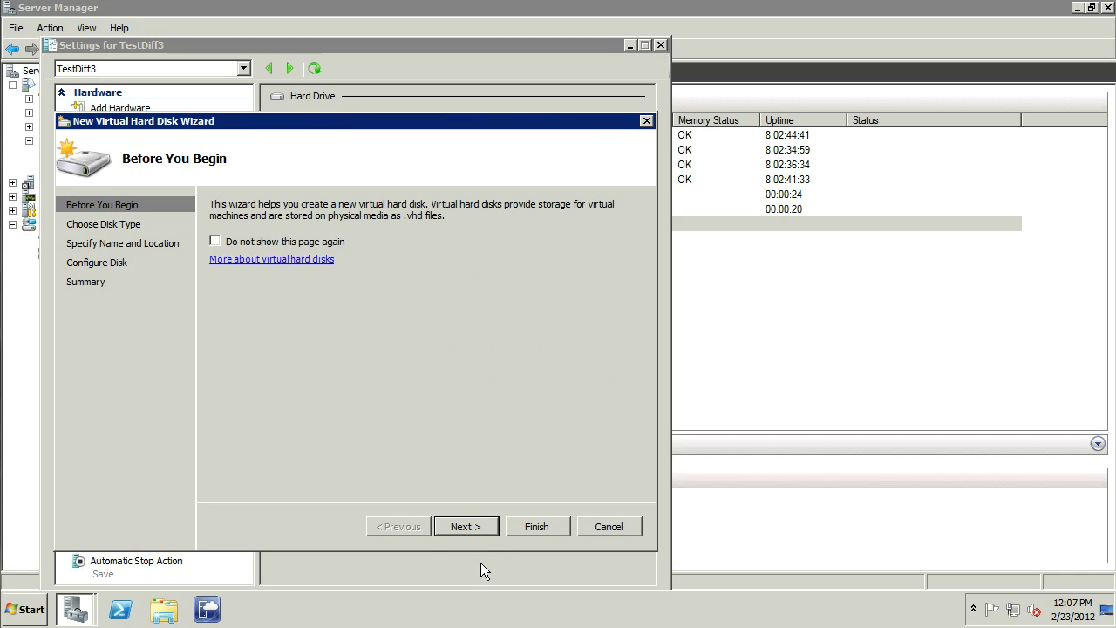
{"action": "left_click", "coordinate": [463, 525]}
{"action": "left_click", "coordinate": [213, 349]}
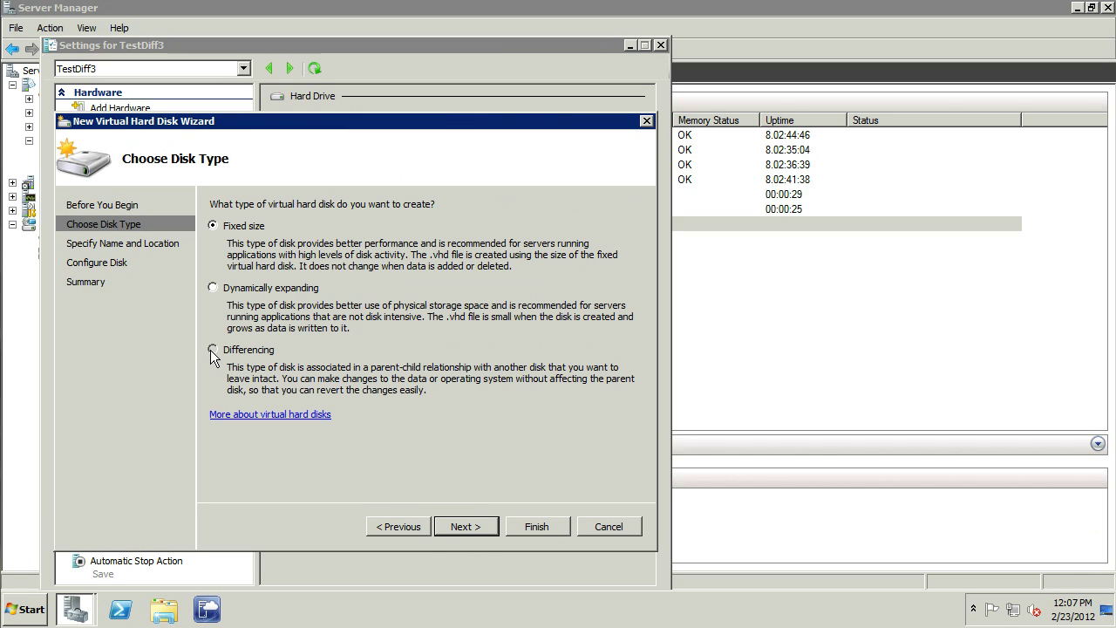
{"action": "left_click", "coordinate": [467, 526]}
Step: Name the disk Diffy3 with parent TestVMForExam.vhd, create it and apply TestDiff3's settings
{"action": "type", "text": "Diffy3"}
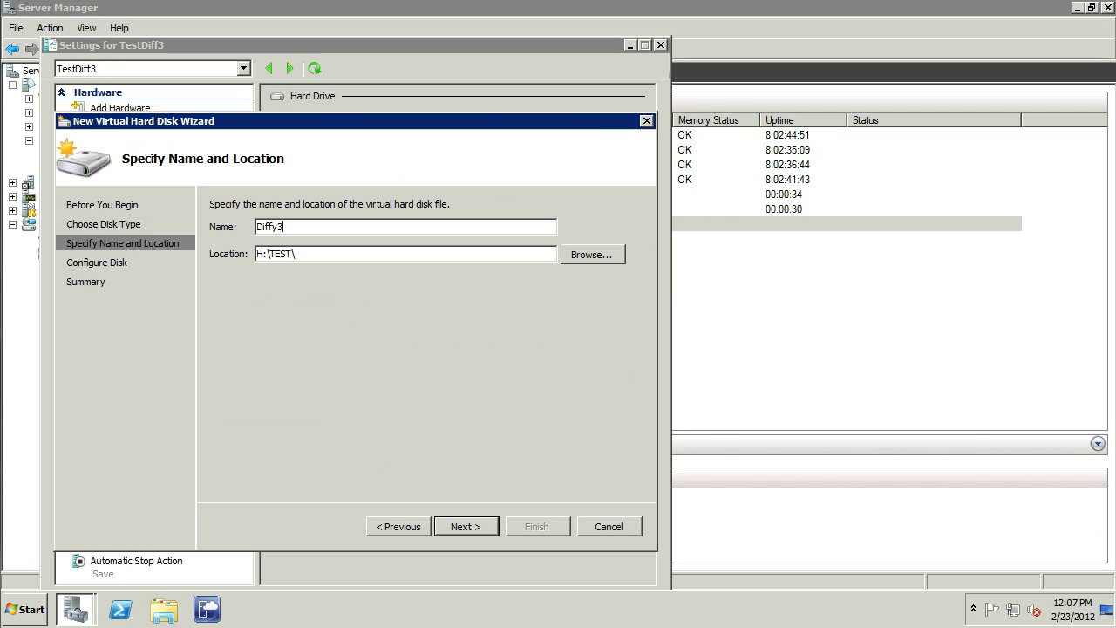
{"action": "left_click", "coordinate": [475, 528]}
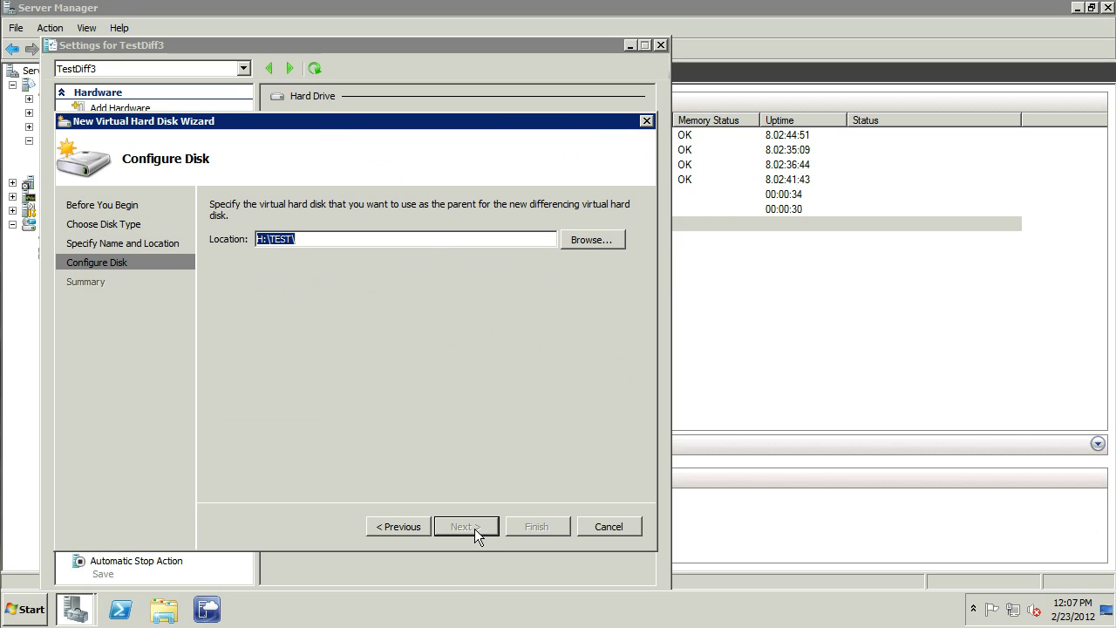
{"action": "type", "text": "H:\\Azeroth\\TestVMForExam\\TestVMForExam.vhd"}
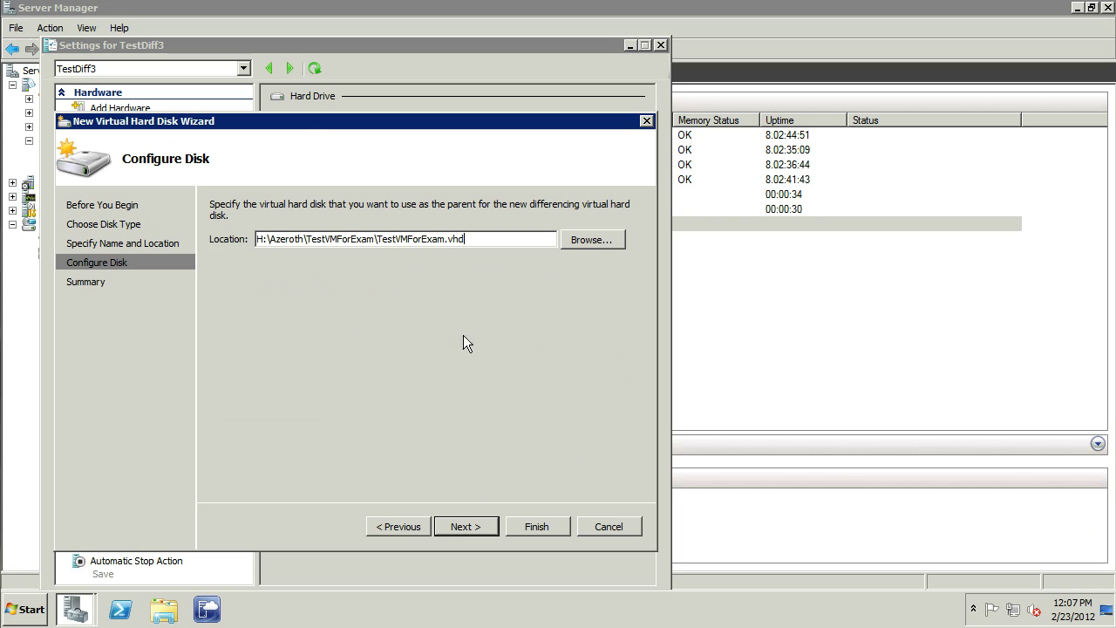
{"action": "left_click", "coordinate": [451, 526]}
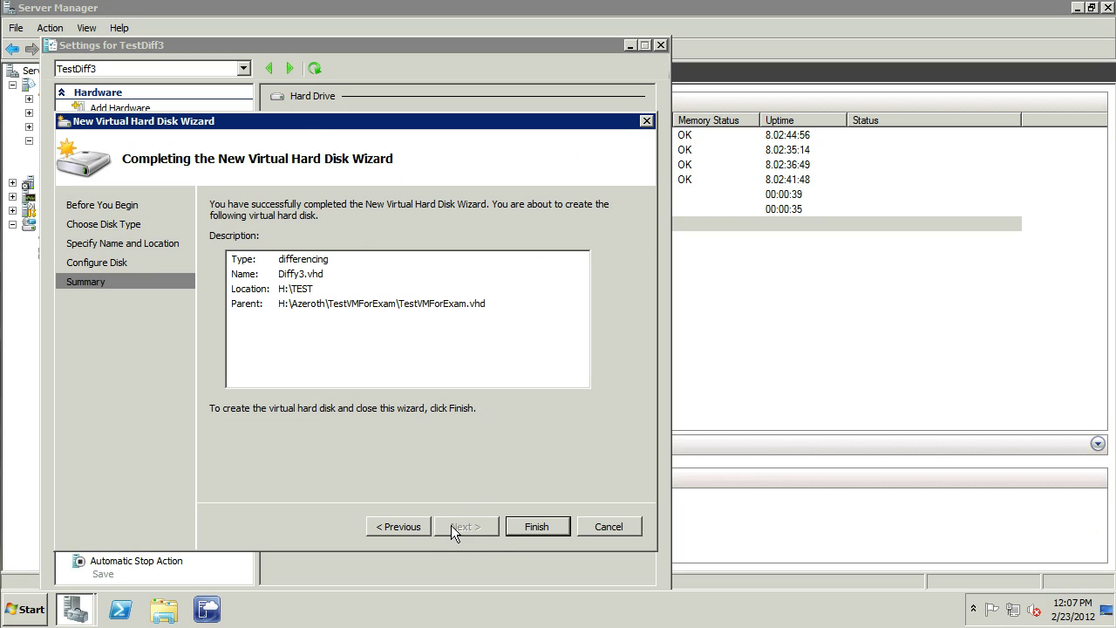
{"action": "left_click", "coordinate": [537, 526]}
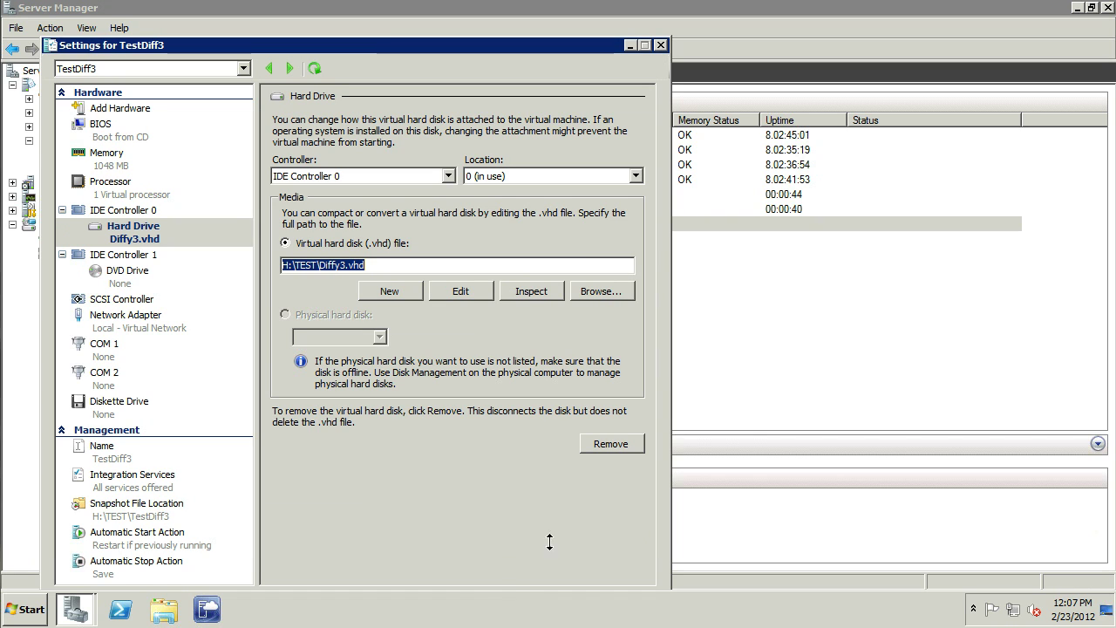
{"action": "left_click_drag", "start_coordinate": [369, 46], "coordinate": [400, 20]}
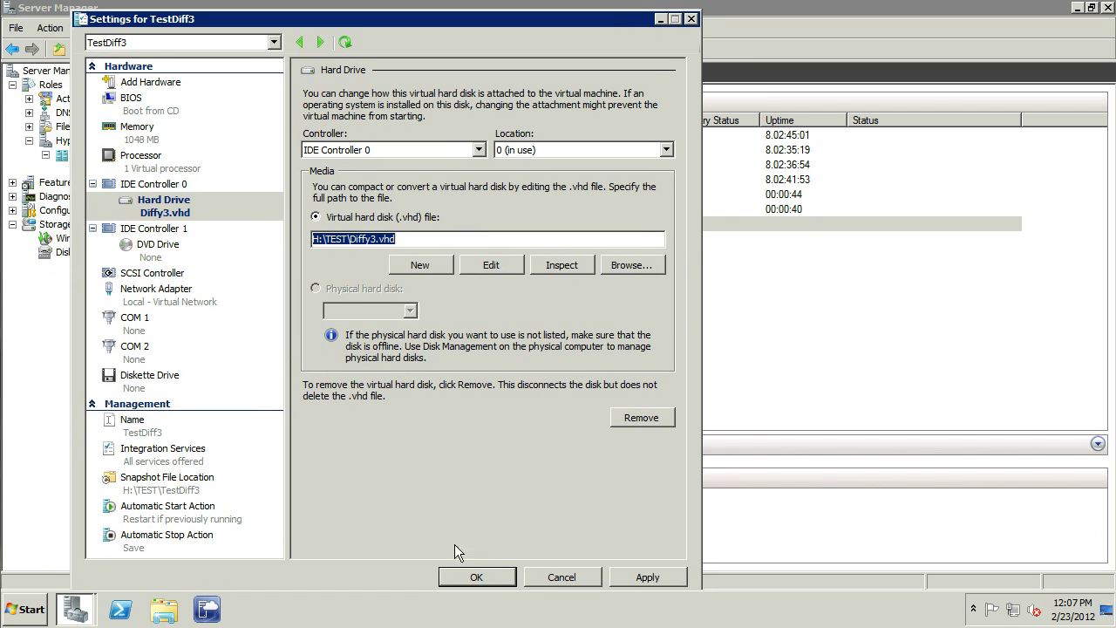
{"action": "left_click", "coordinate": [476, 576]}
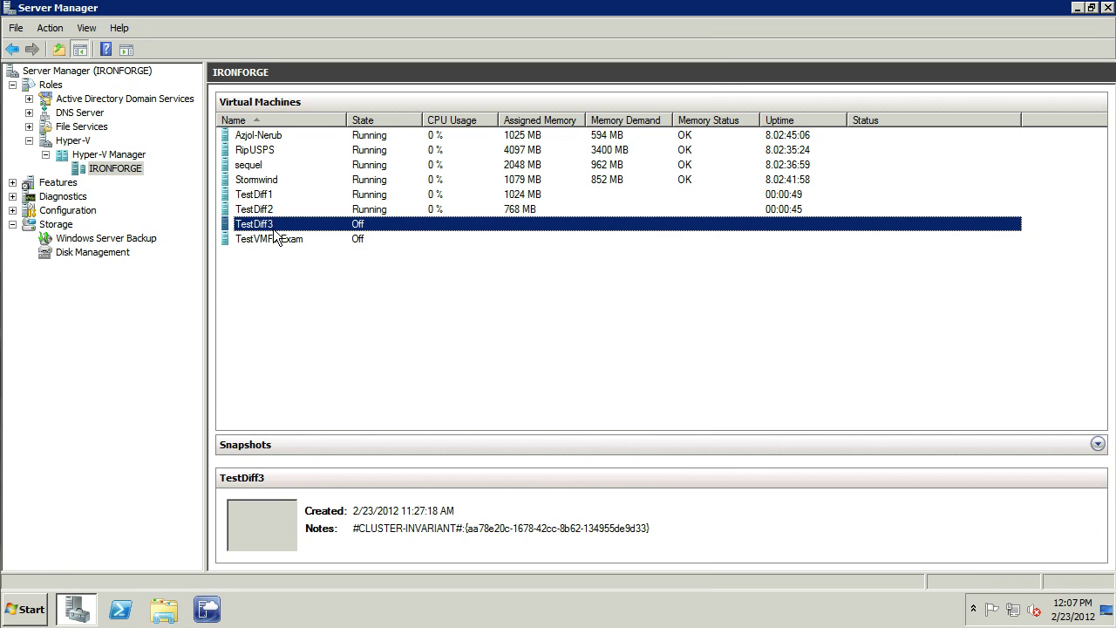
Step: Start TestDiff3, then check the details of TestDiff1, TestDiff2, TestDiff3 and TestVMForExam
{"action": "right_click", "coordinate": [273, 223]}
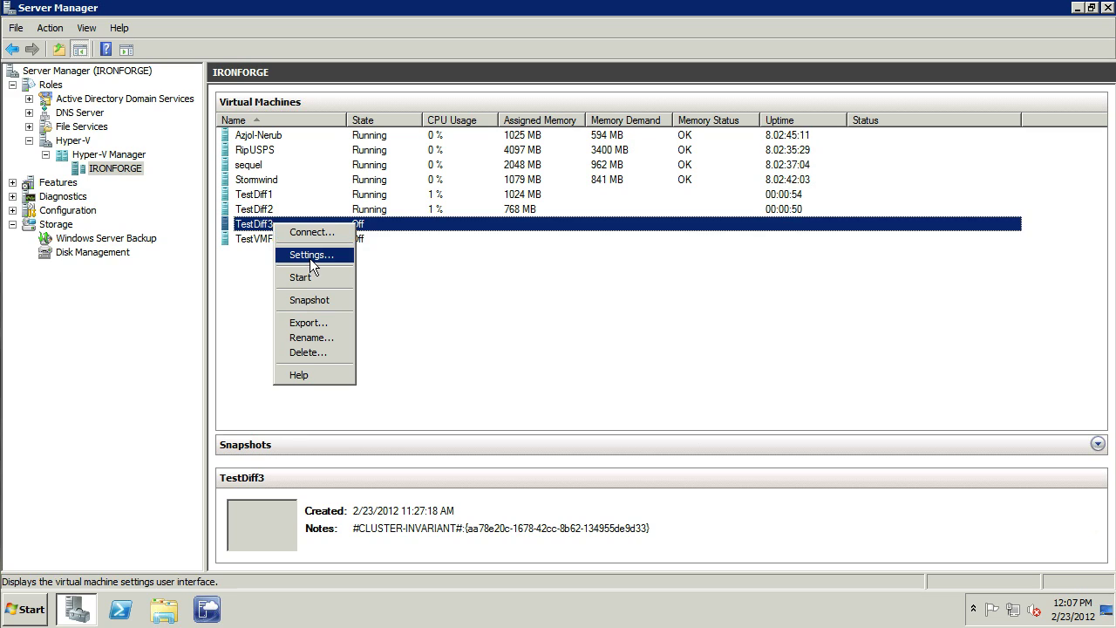
{"action": "left_click", "coordinate": [454, 303]}
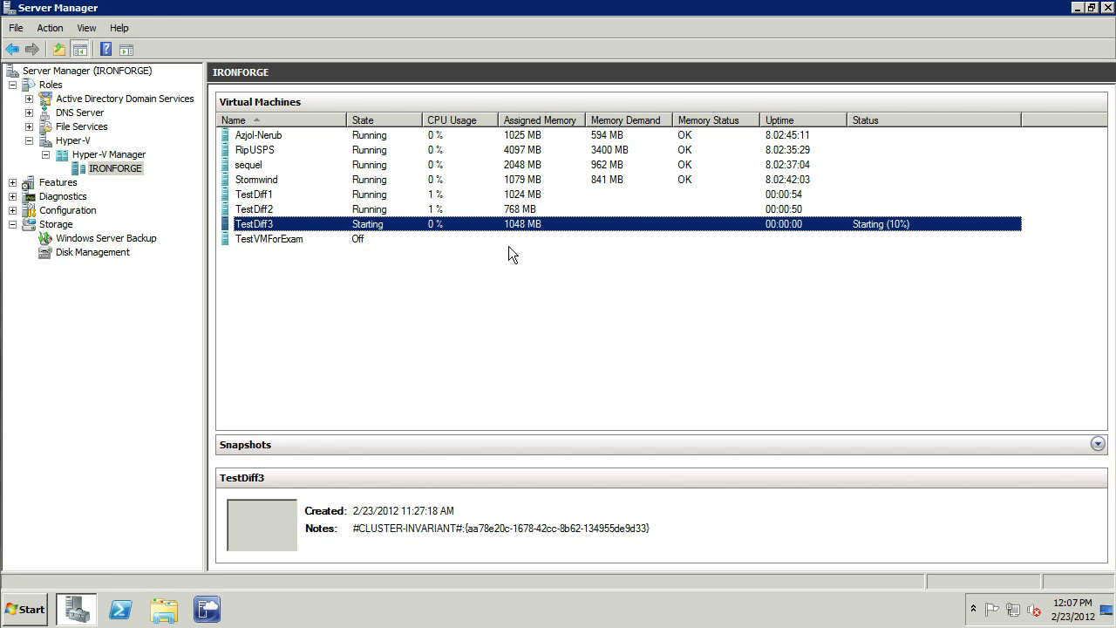
{"action": "left_click", "coordinate": [529, 197]}
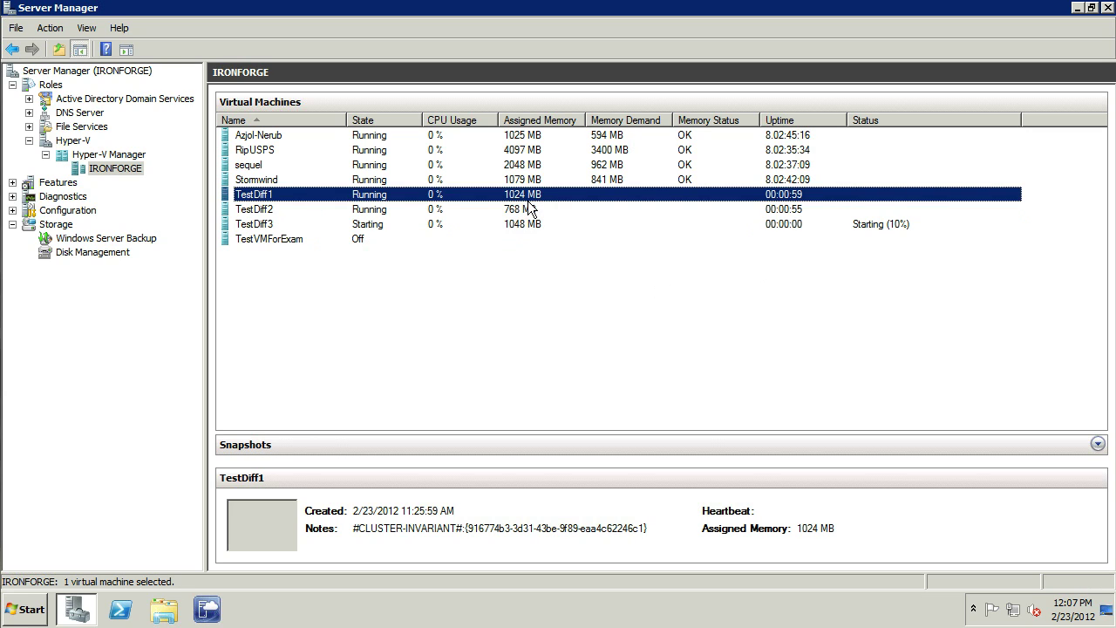
{"action": "left_click", "coordinate": [516, 212]}
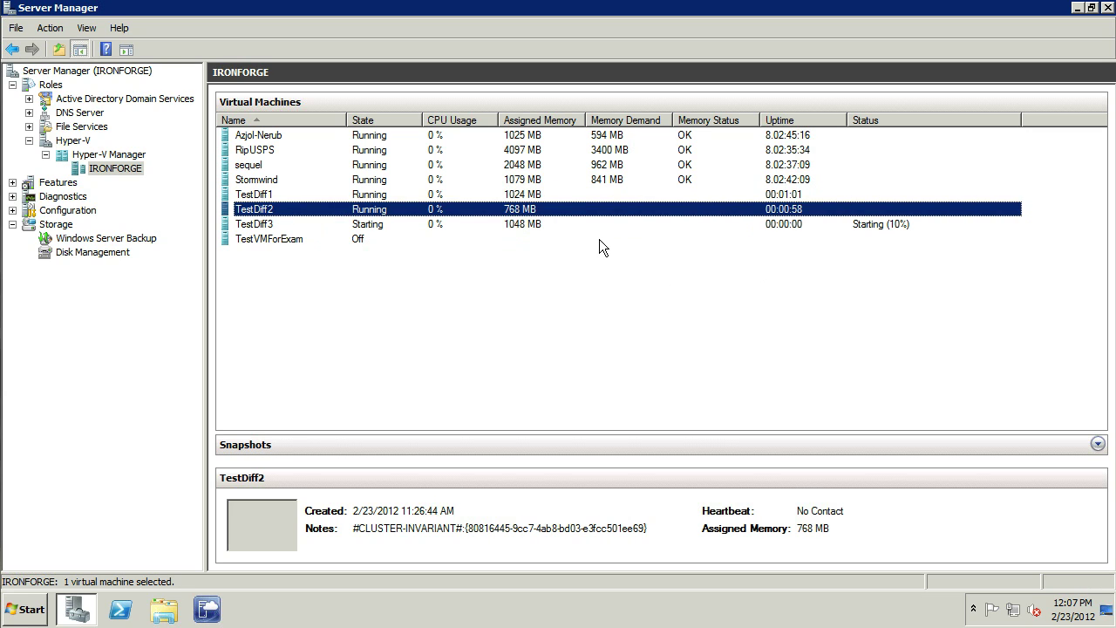
{"action": "left_click", "coordinate": [521, 225]}
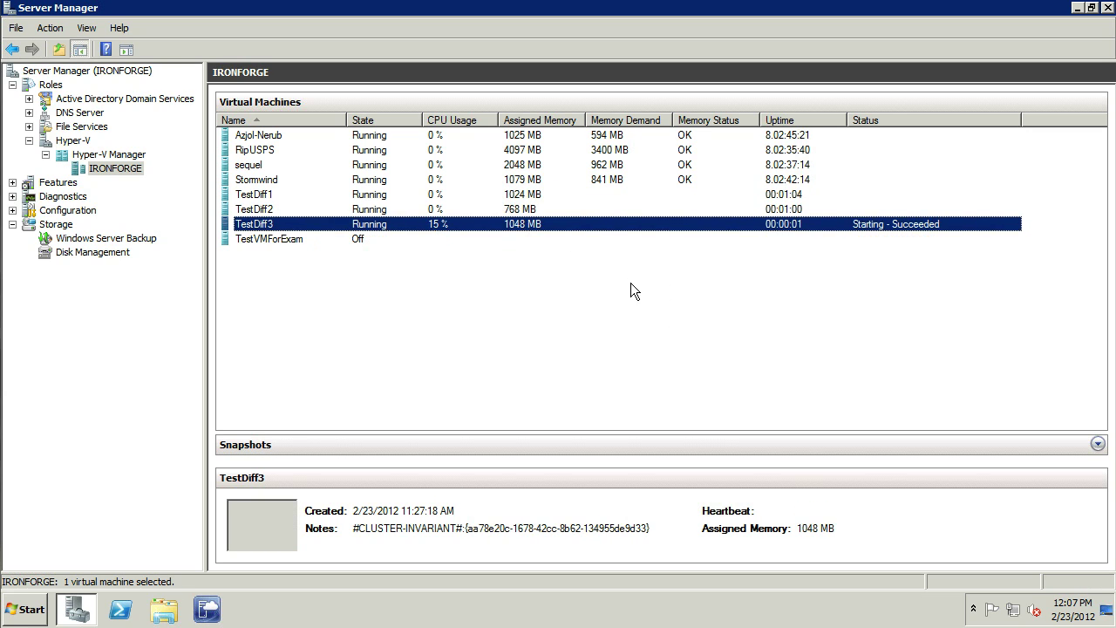
{"action": "left_click", "coordinate": [263, 237]}
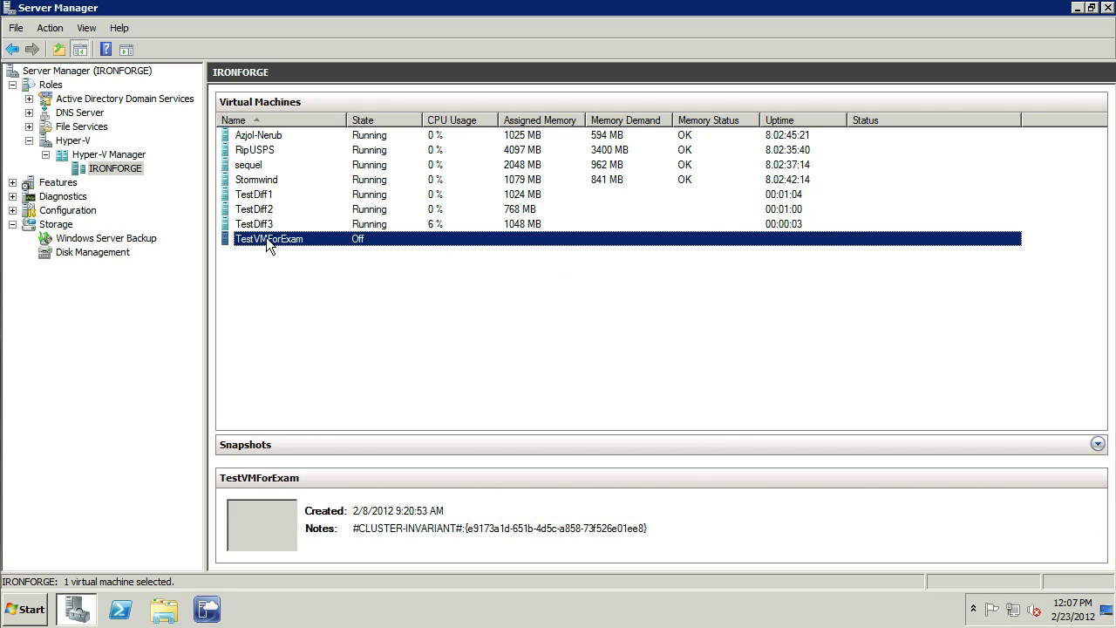
{"action": "right_click", "coordinate": [265, 237]}
{"action": "left_click", "coordinate": [305, 269]}
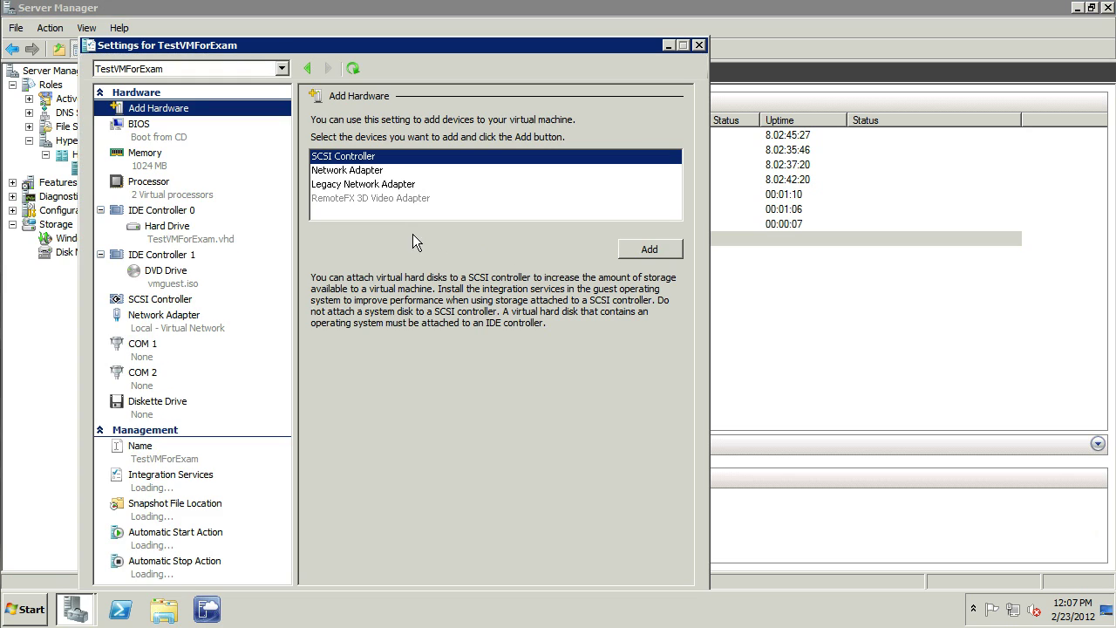
{"action": "left_click", "coordinate": [148, 166]}
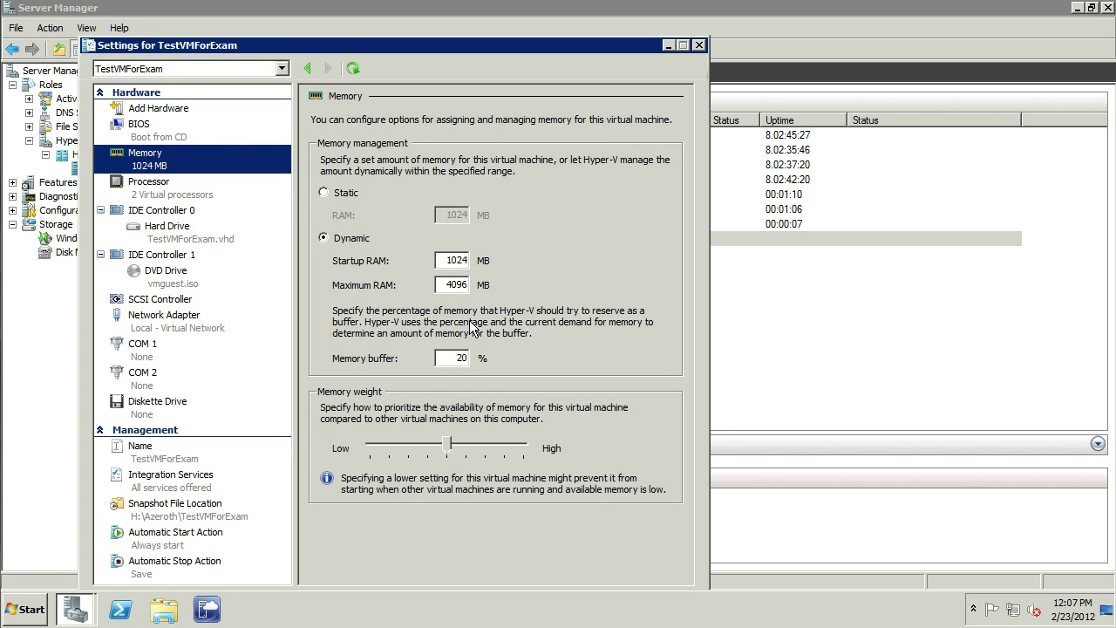
{"action": "left_click", "coordinate": [700, 45]}
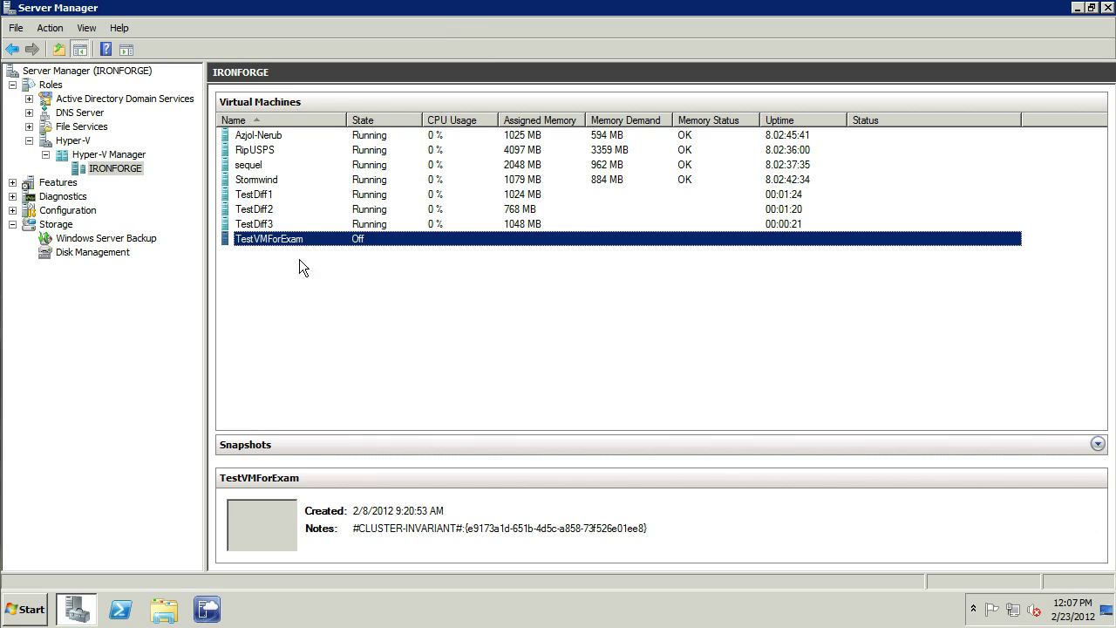
Step: Open console windows for TestDiff3, TestDiff2 and TestDiff1 from the virtual machine list
{"action": "left_click", "coordinate": [261, 195]}
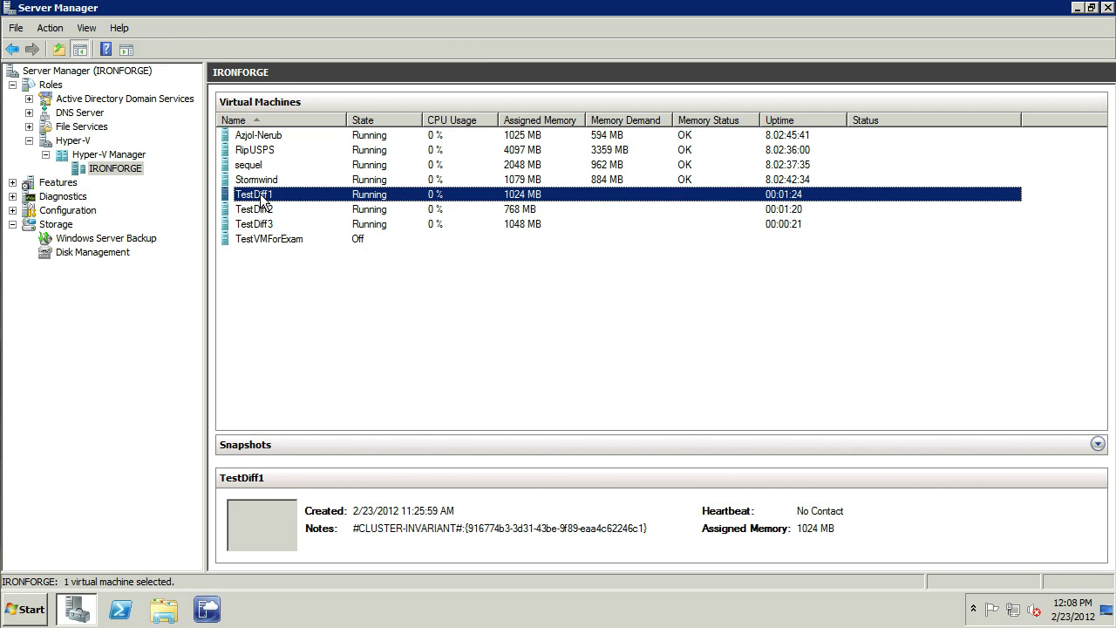
{"action": "left_click", "coordinate": [261, 224]}
{"action": "double_click", "coordinate": [262, 224]}
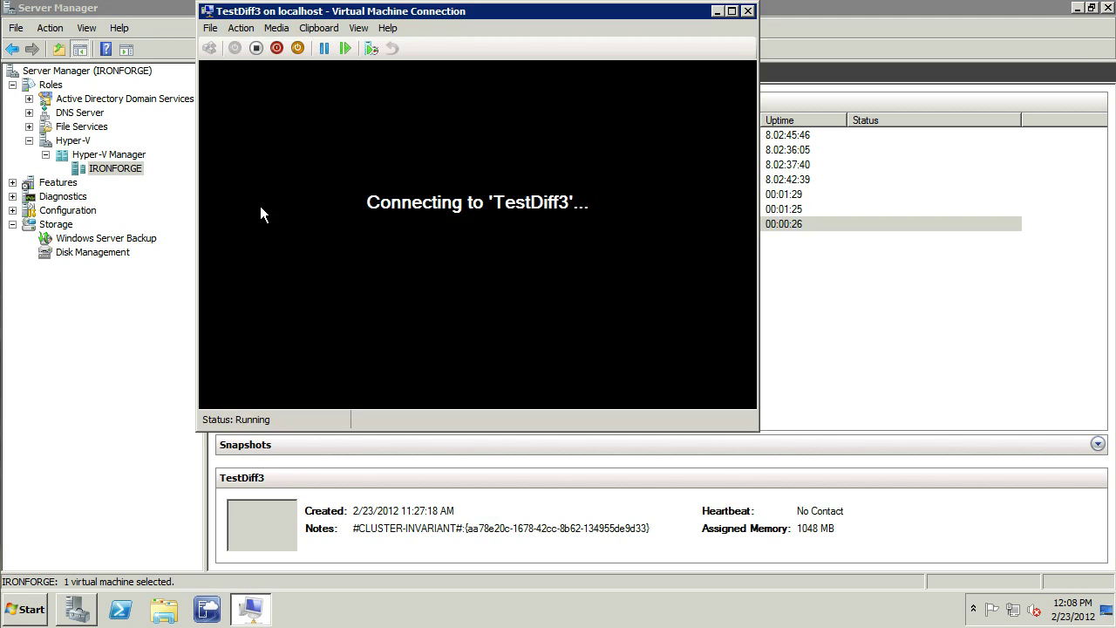
{"action": "left_click", "coordinate": [134, 314]}
{"action": "left_click", "coordinate": [264, 215]}
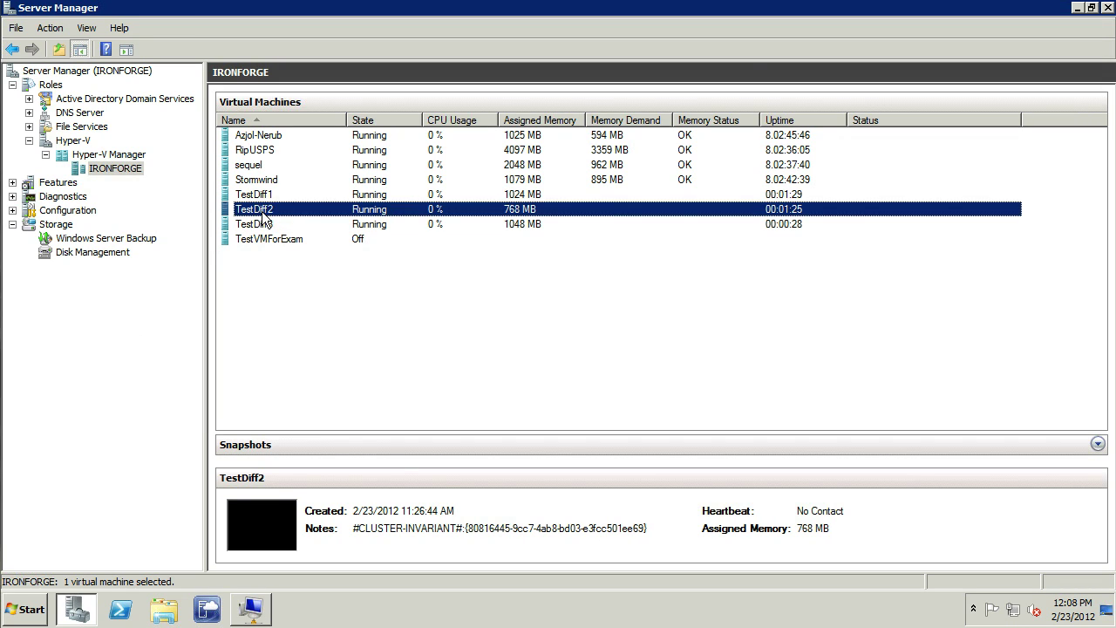
{"action": "left_click", "coordinate": [79, 353]}
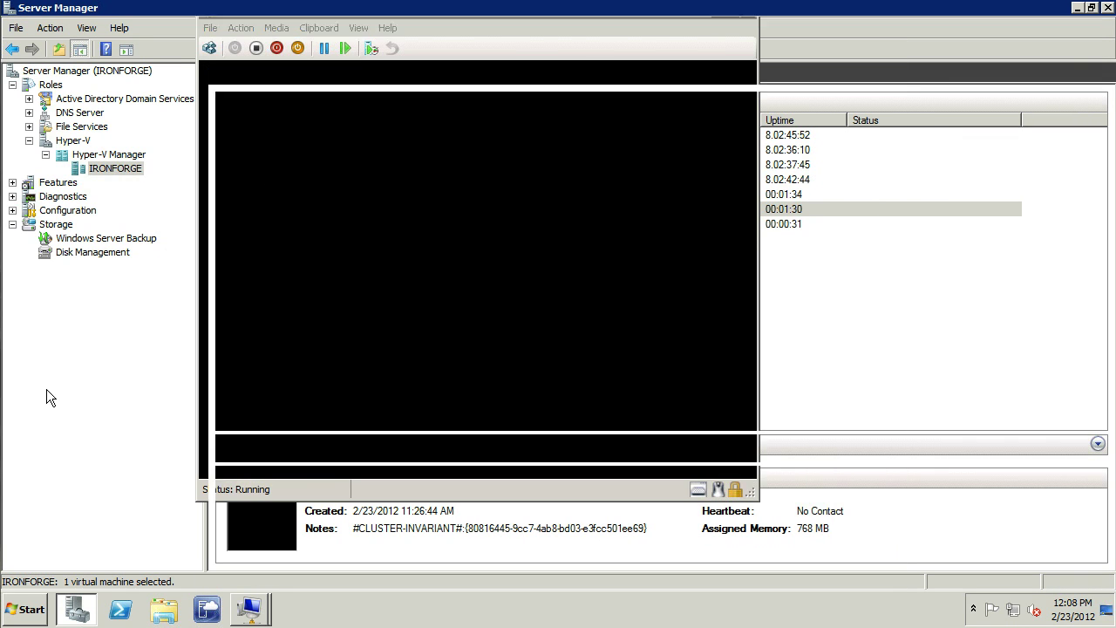
{"action": "left_click", "coordinate": [46, 389]}
{"action": "double_click", "coordinate": [254, 194]}
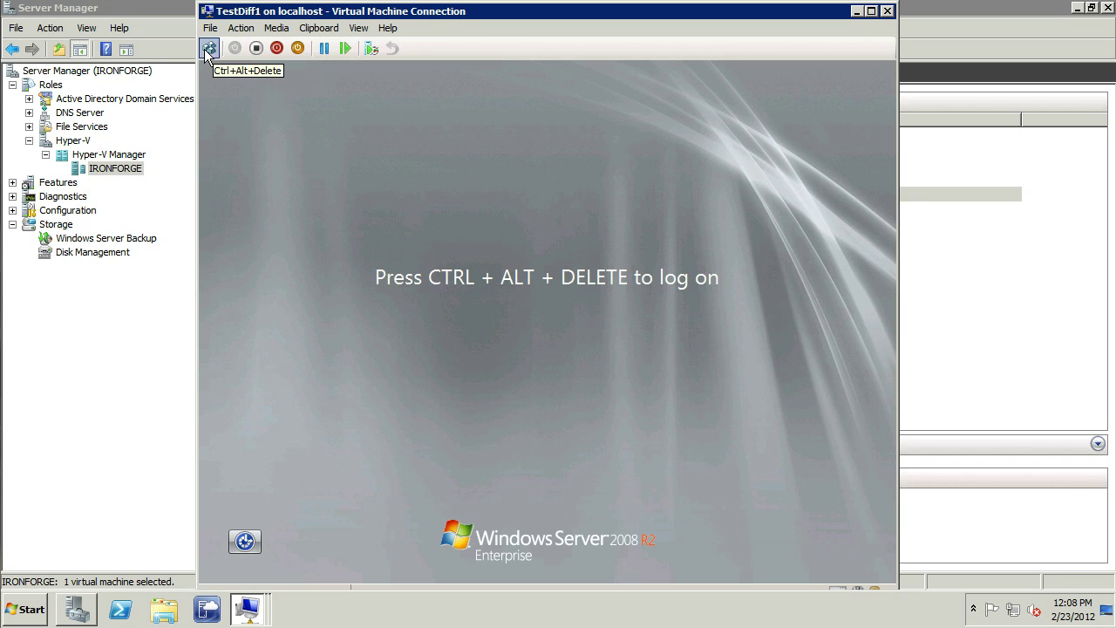
Step: Log TestDiff1 on as Administrator with the account password, then switch to TestDiff2's window
{"action": "left_click", "coordinate": [206, 50]}
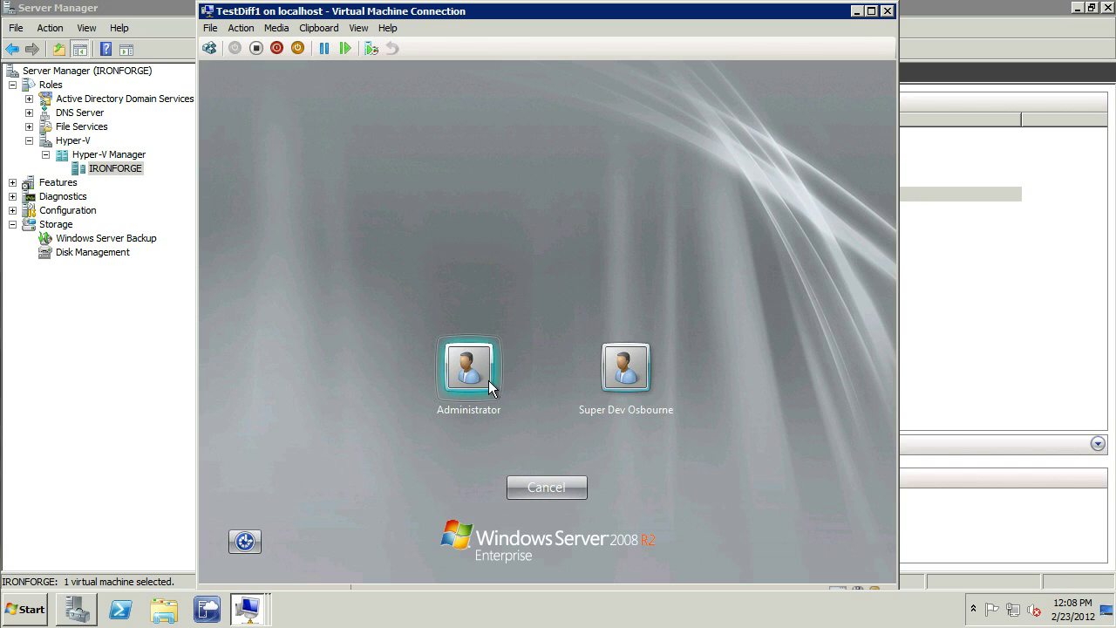
{"action": "left_click", "coordinate": [464, 369]}
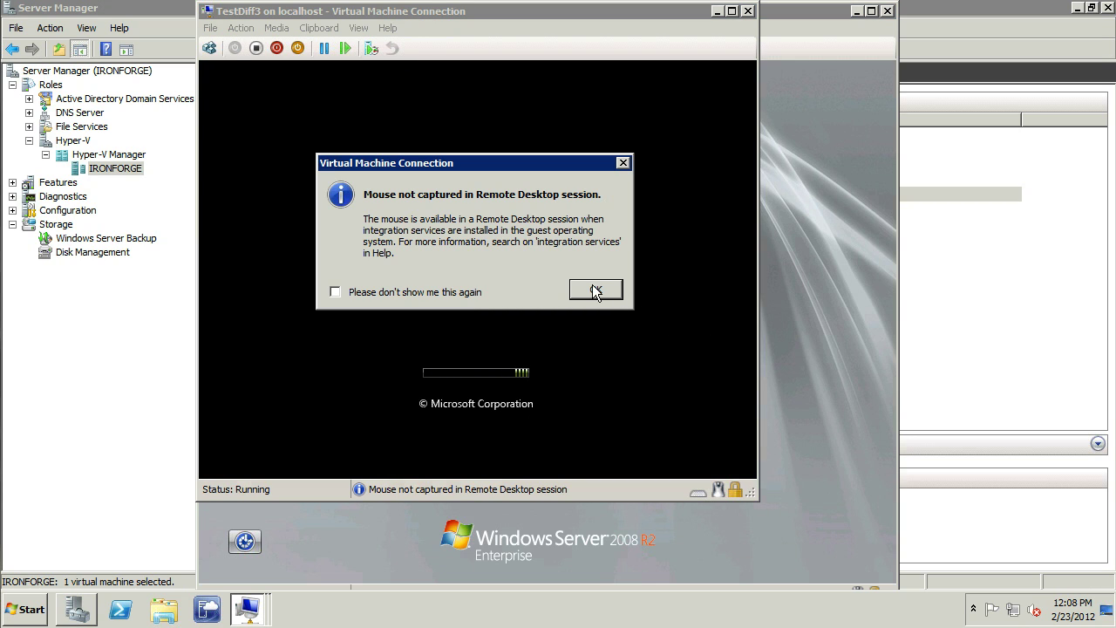
{"action": "left_click", "coordinate": [594, 288]}
{"action": "left_click", "coordinate": [800, 349]}
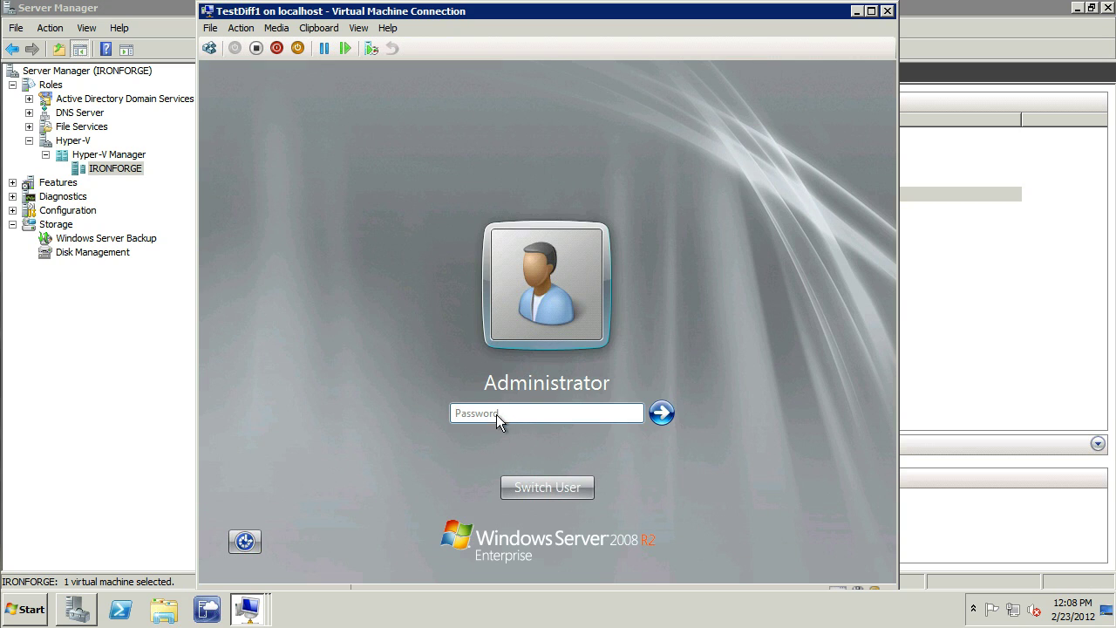
{"action": "left_click", "coordinate": [496, 412]}
{"action": "key", "text": "Return"}
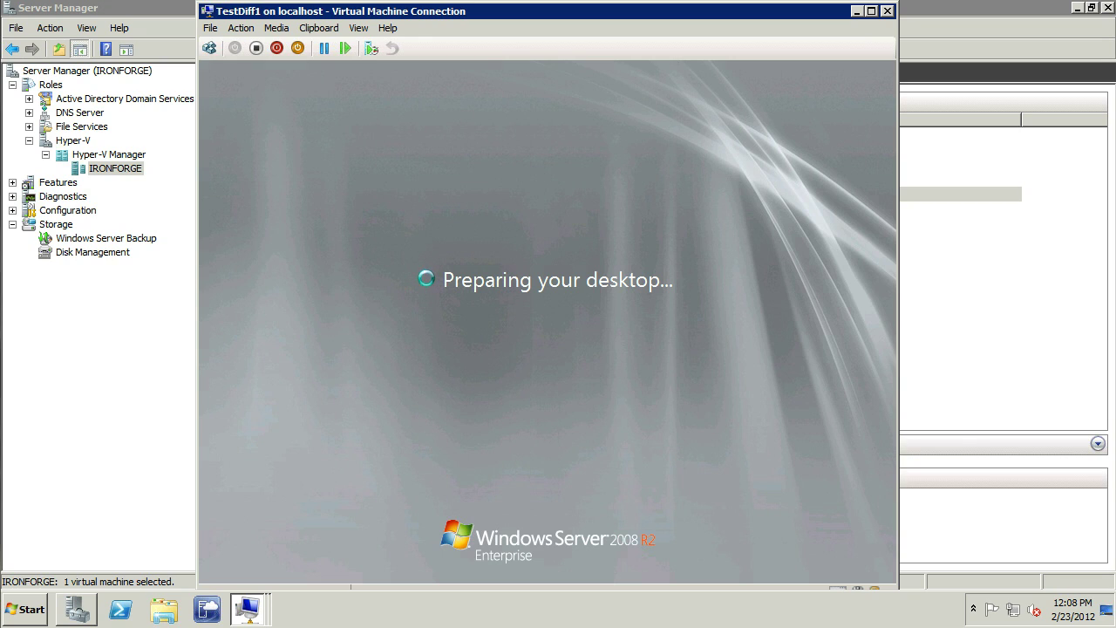
{"action": "left_click", "coordinate": [248, 608]}
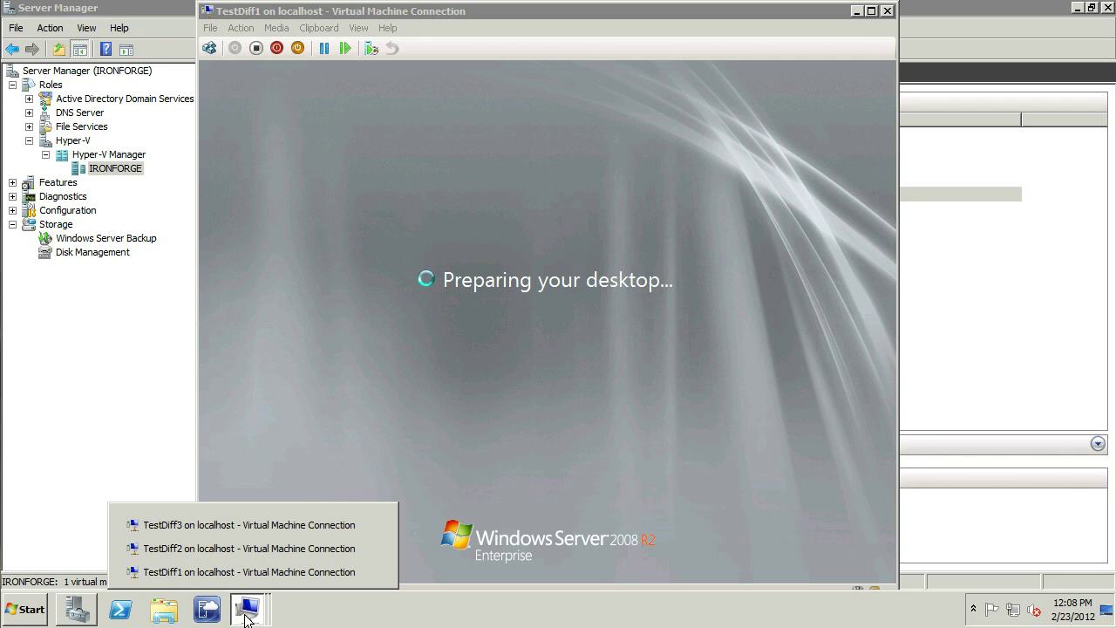
{"action": "left_click", "coordinate": [183, 549]}
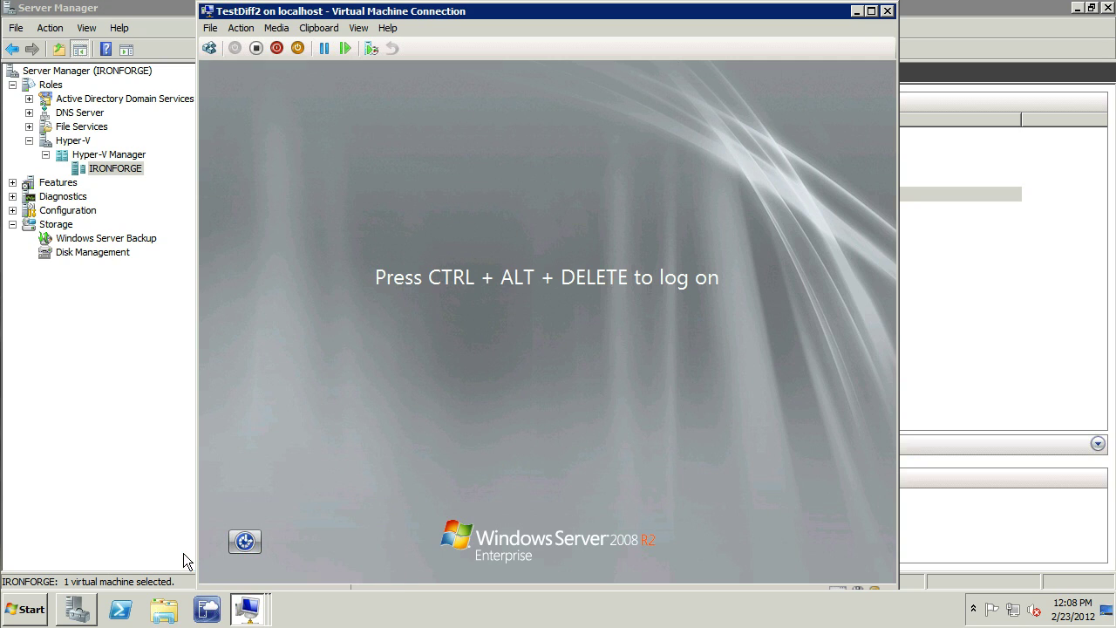
Step: Log TestDiff2 on as Administrator with the account password, then switch to TestDiff3's window
{"action": "left_click", "coordinate": [208, 49]}
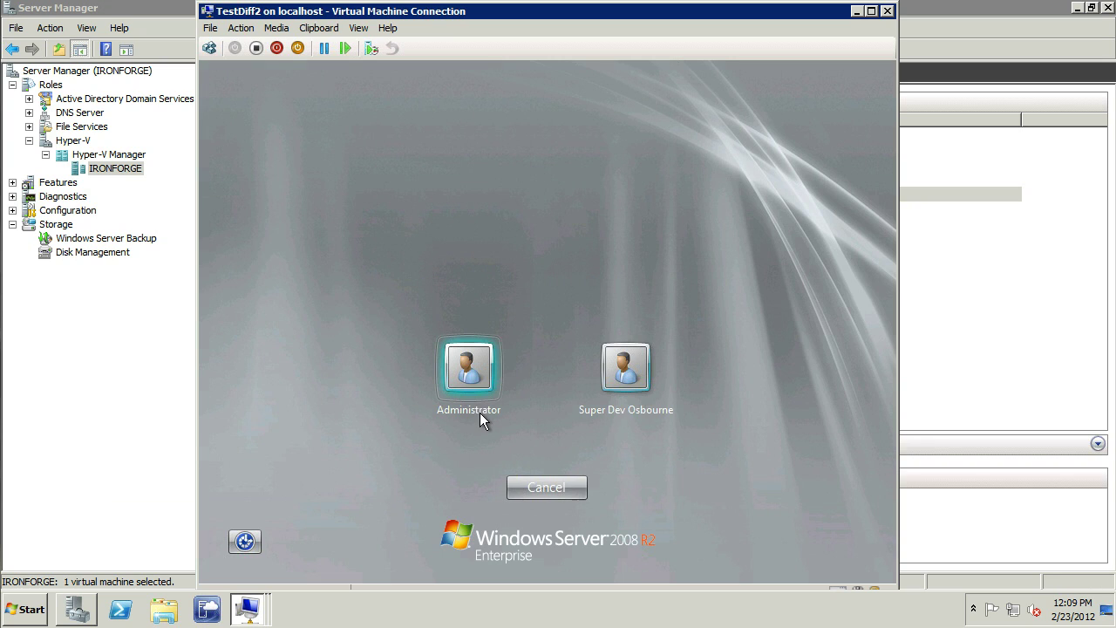
{"action": "left_click", "coordinate": [464, 366]}
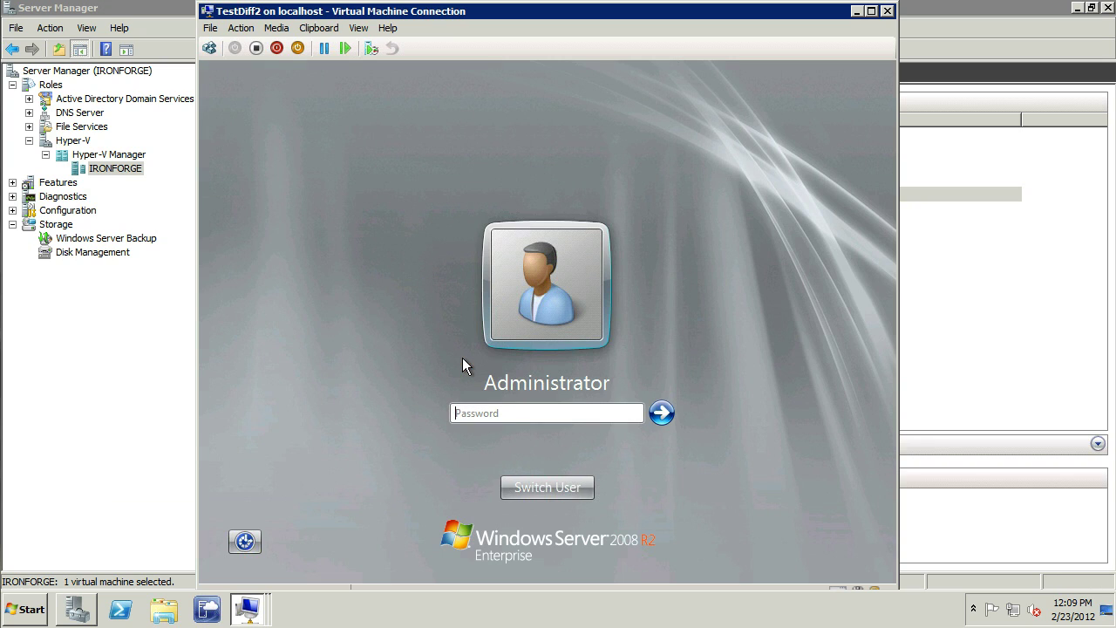
{"action": "type", "text": "************"}
{"action": "key", "text": "Return"}
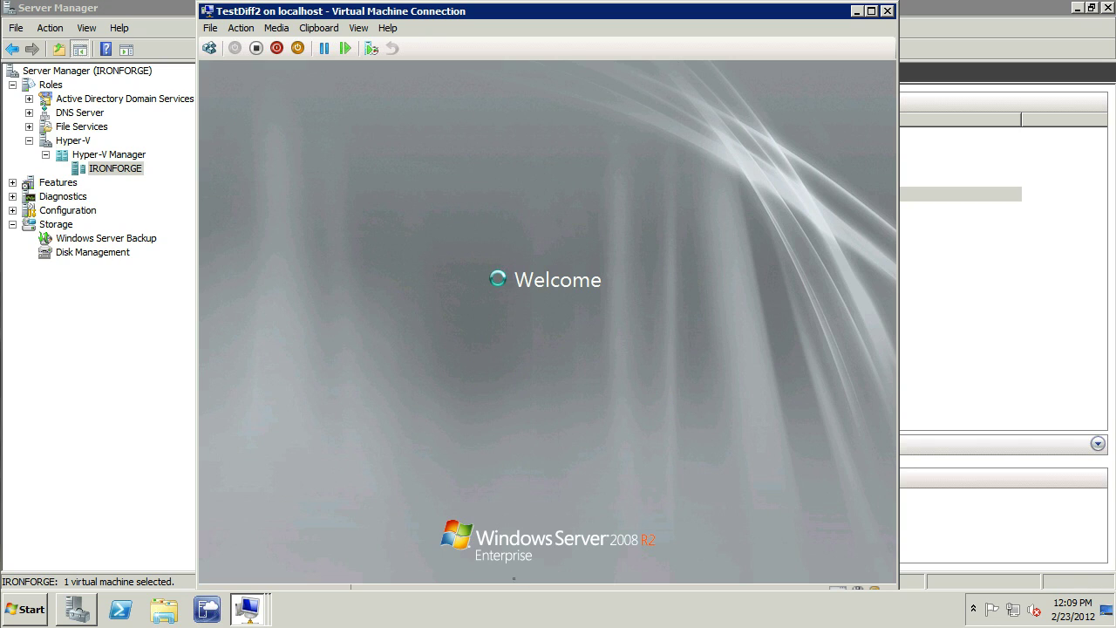
{"action": "left_click", "coordinate": [247, 609]}
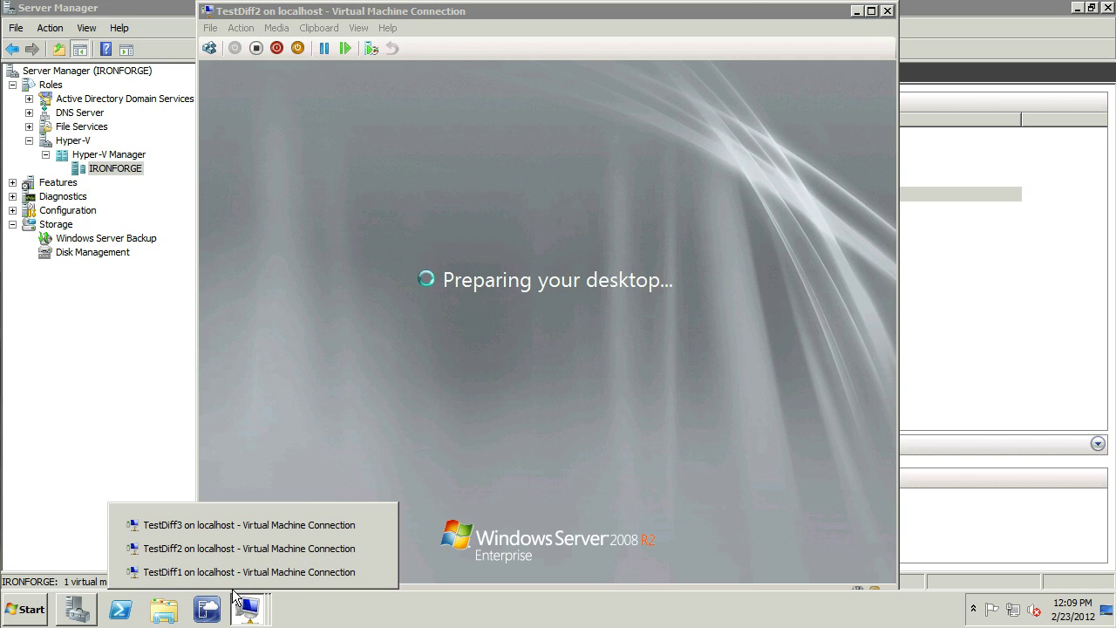
{"action": "left_click", "coordinate": [208, 526]}
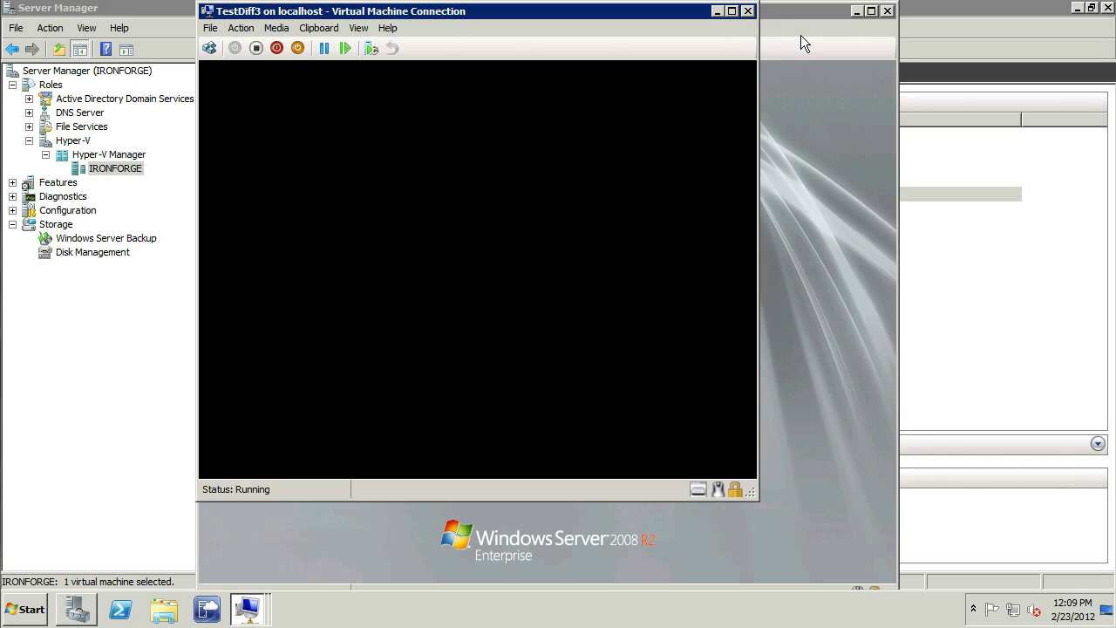
Step: View TestDiff1's and TestDiff2's desktops with the parent's files, then switch to TestDiff3
{"action": "left_click", "coordinate": [248, 610]}
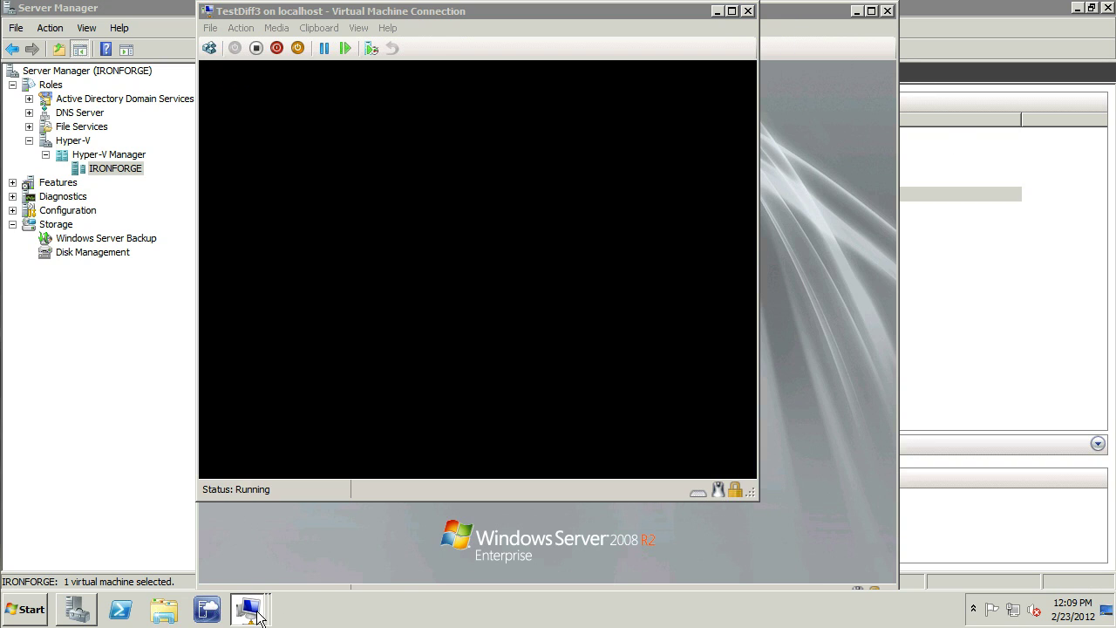
{"action": "left_click", "coordinate": [249, 572]}
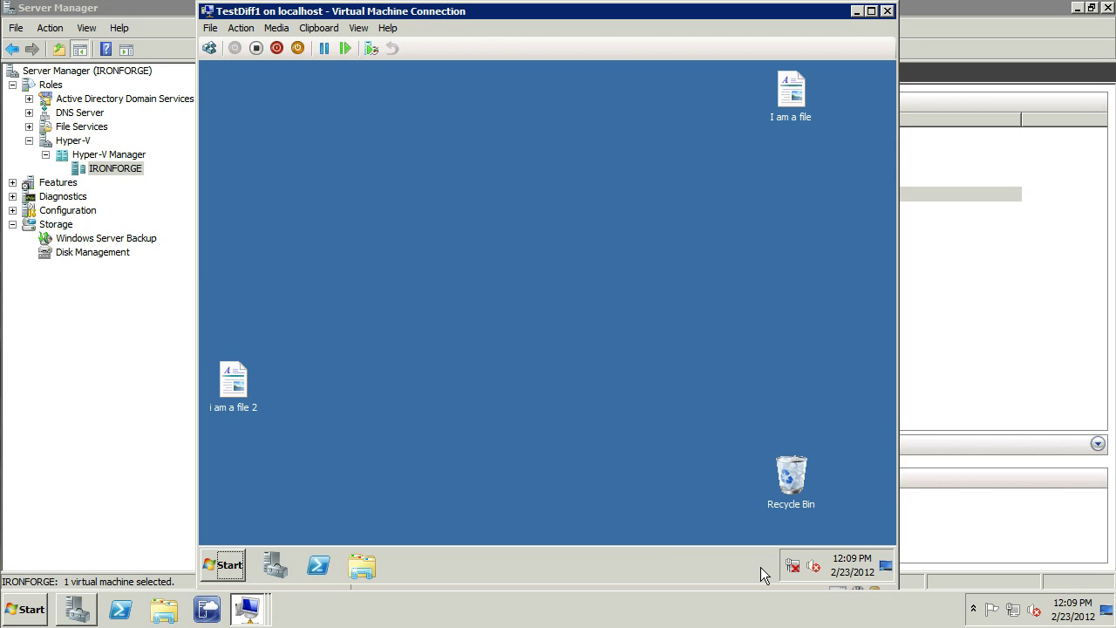
{"action": "left_click", "coordinate": [856, 11]}
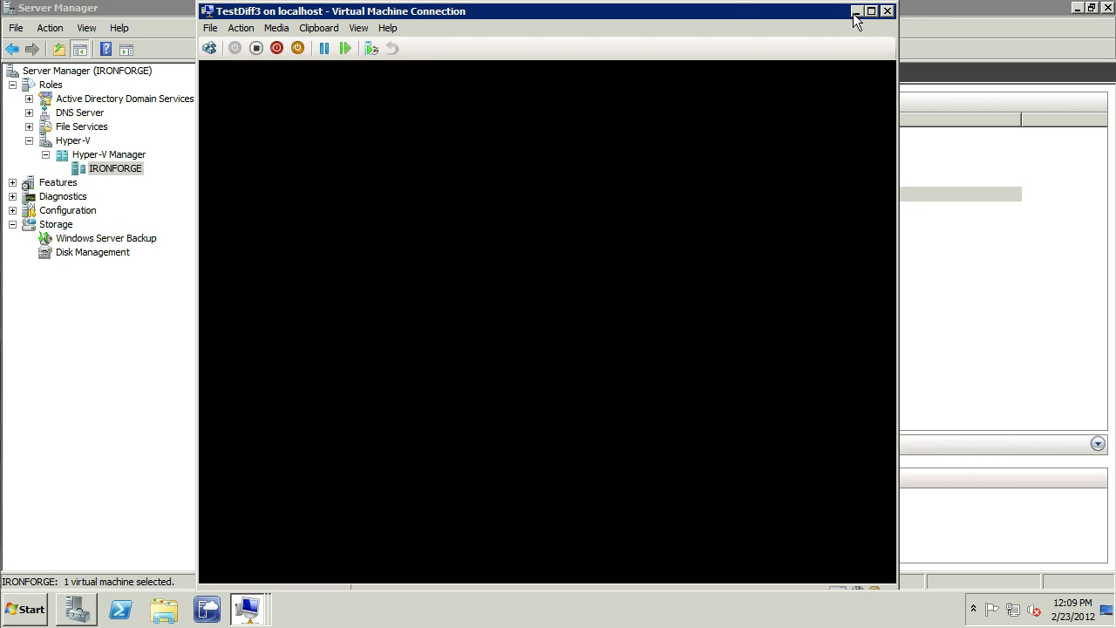
{"action": "left_click", "coordinate": [264, 619]}
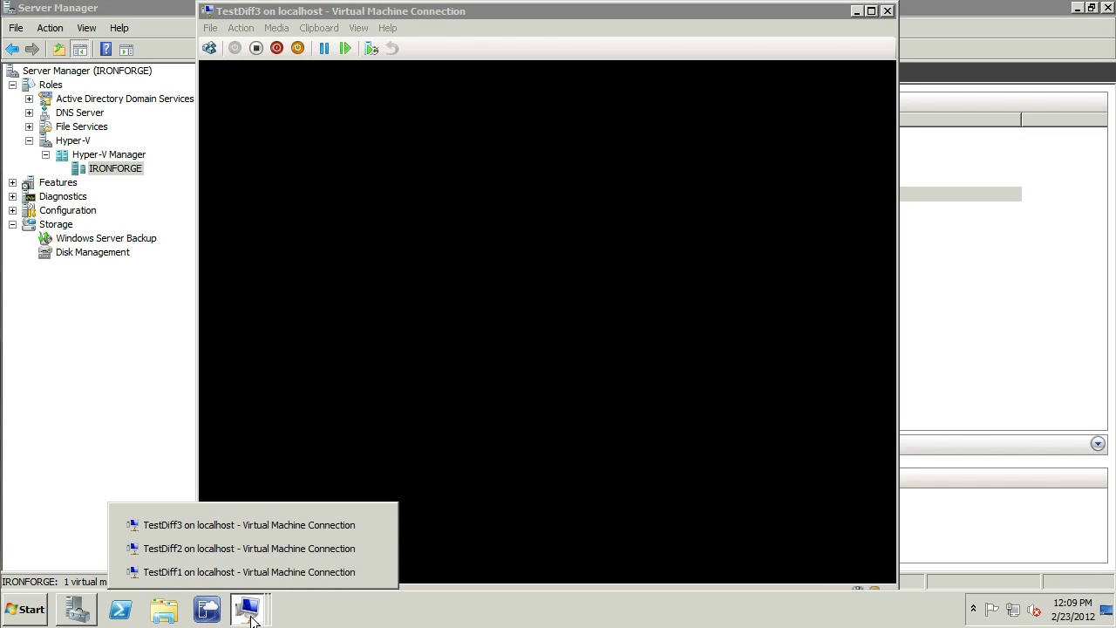
{"action": "left_click", "coordinate": [211, 547]}
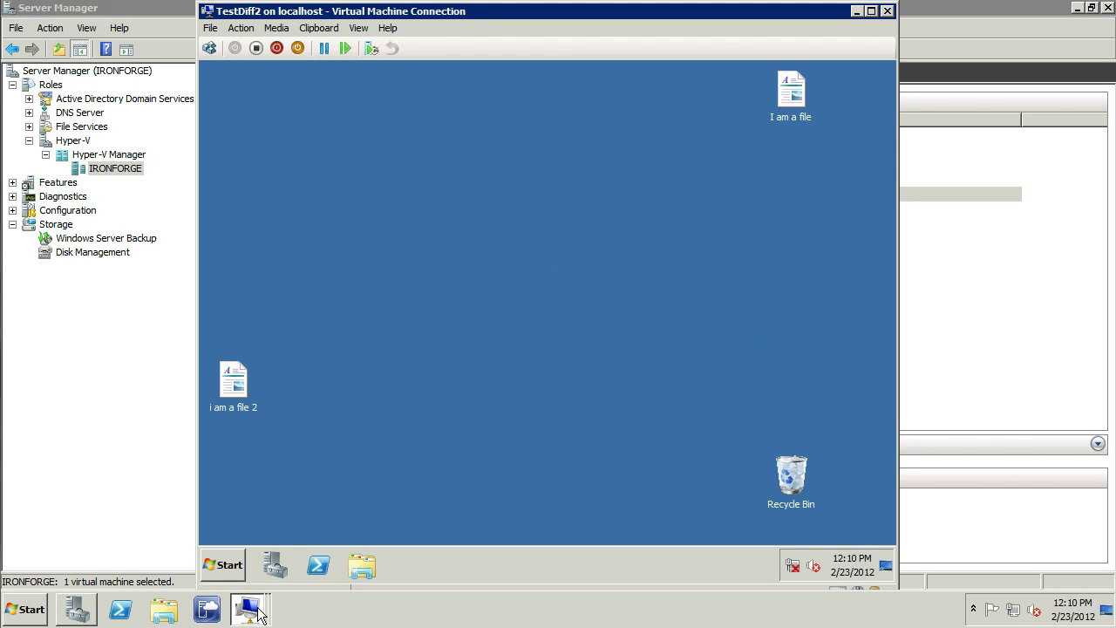
{"action": "mouse_move", "coordinate": [247, 608]}
{"action": "left_click", "coordinate": [214, 527]}
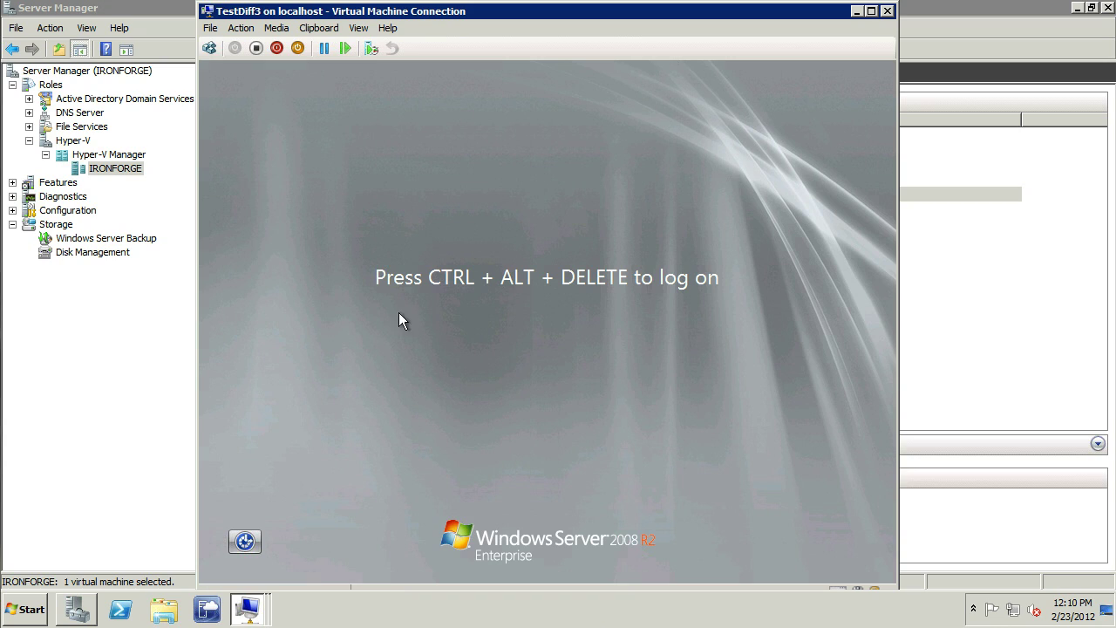
Step: Log TestDiff3 on as Administrator with the account password, then return to Server Manager's Hyper-V list
{"action": "left_click", "coordinate": [210, 49]}
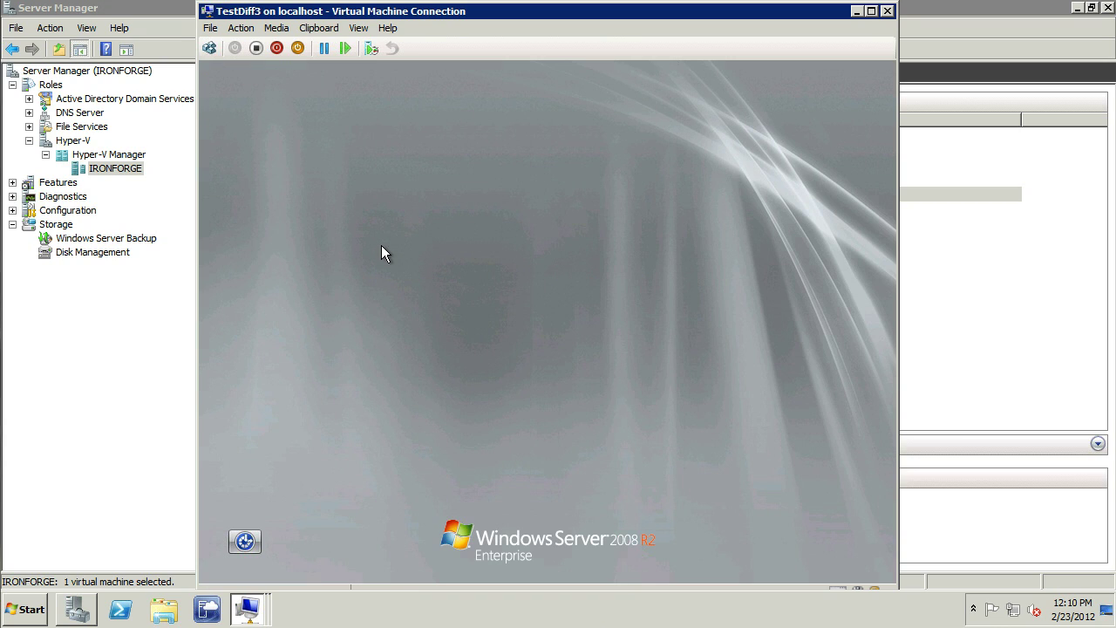
{"action": "left_click", "coordinate": [487, 377]}
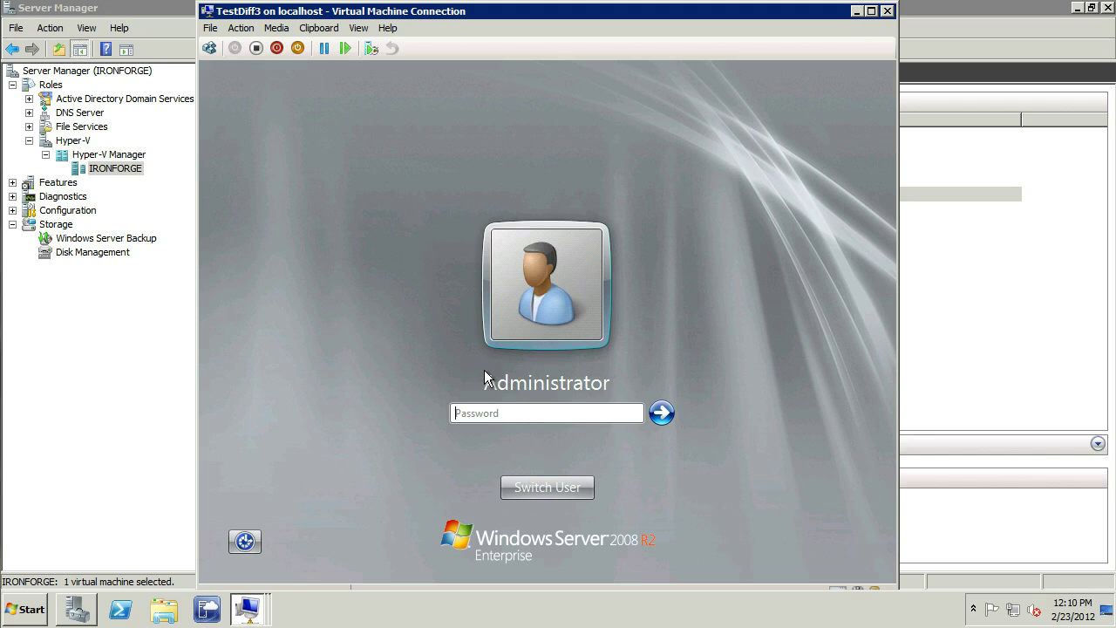
{"action": "type", "text": "************"}
{"action": "key", "text": "Return"}
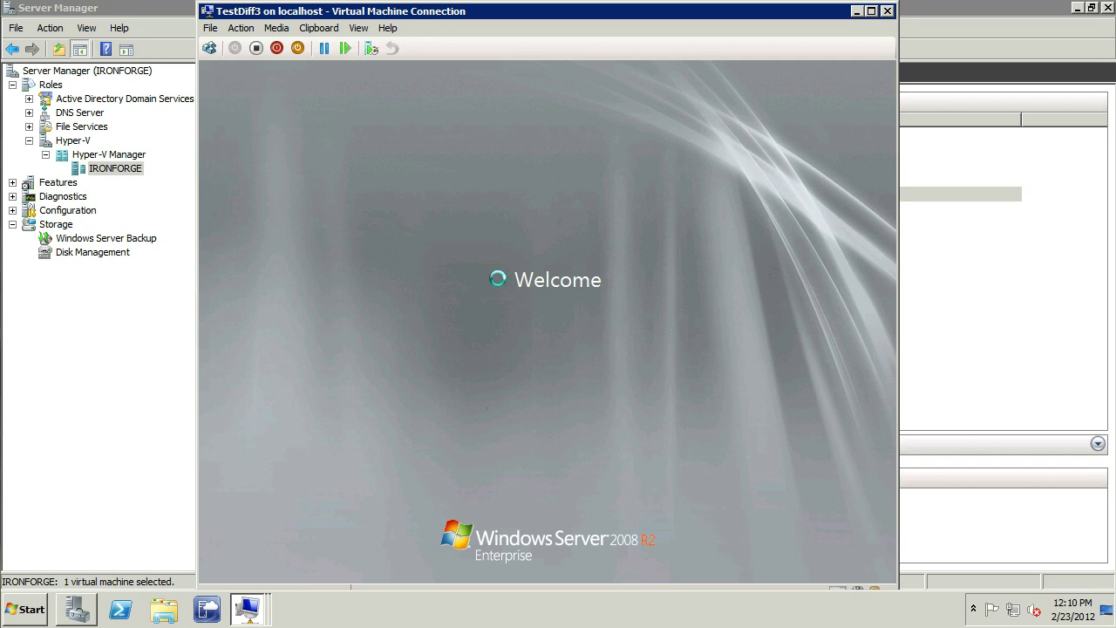
{"action": "mouse_move", "coordinate": [242, 618]}
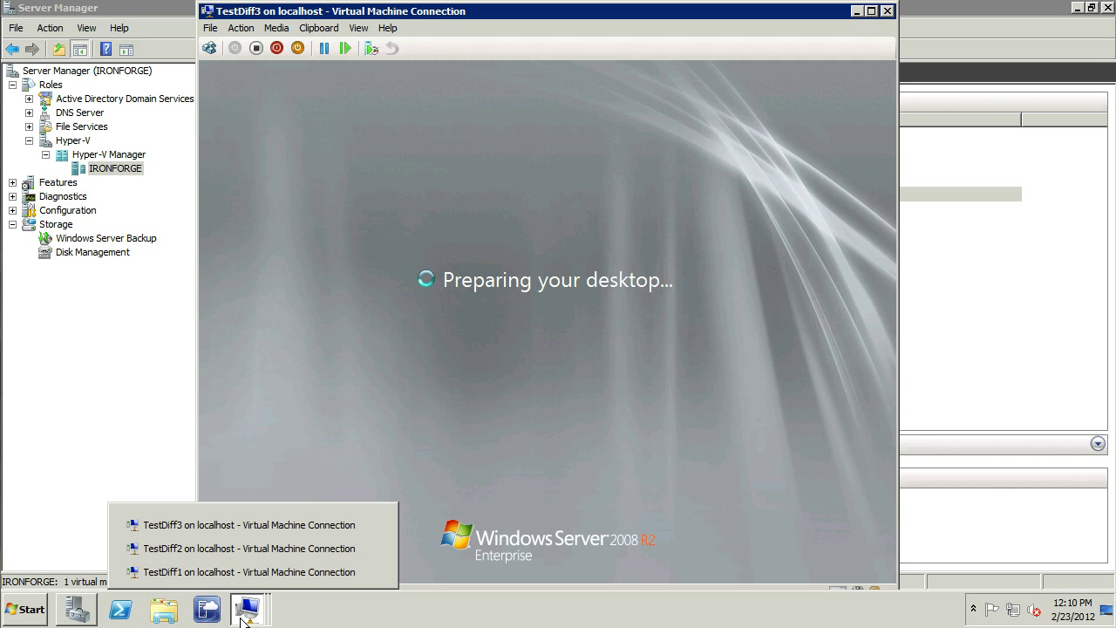
{"action": "left_click", "coordinate": [58, 431]}
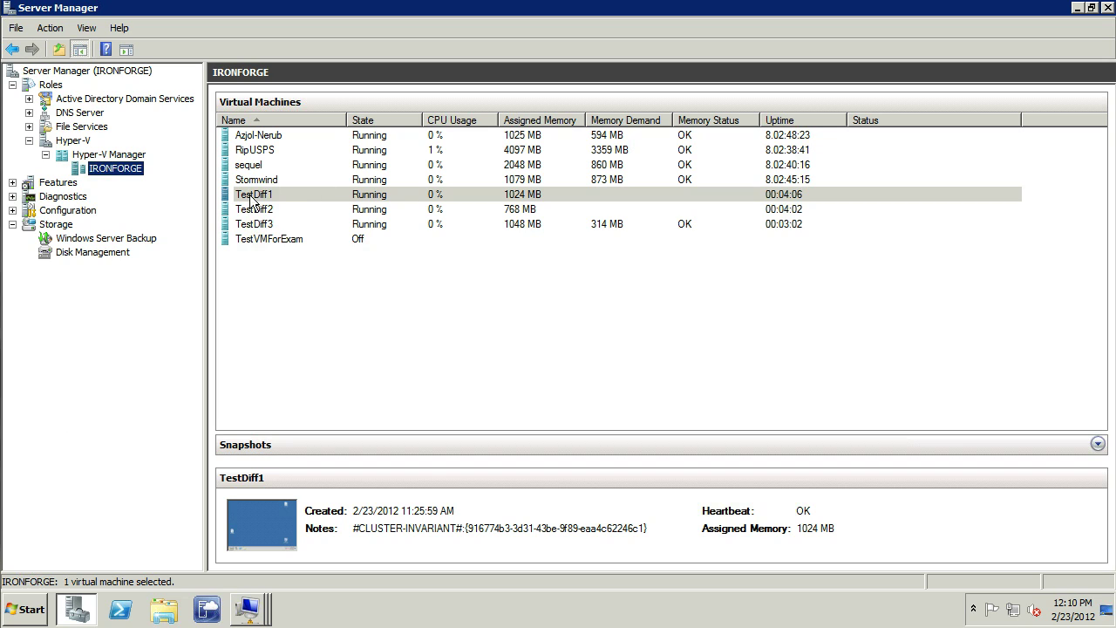
{"action": "left_click", "coordinate": [247, 609]}
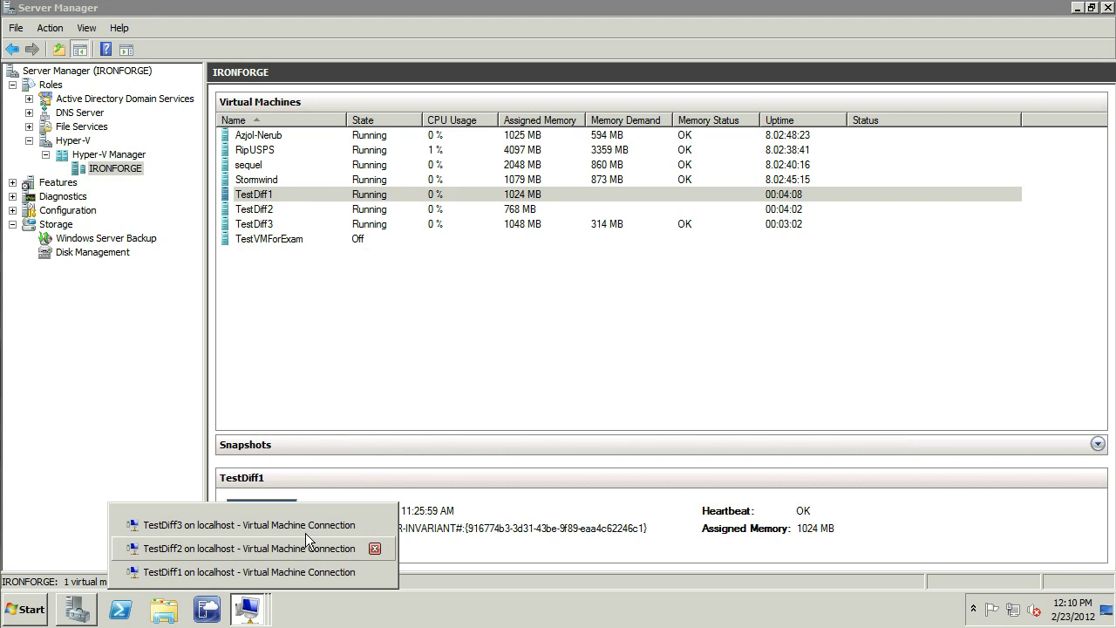
{"action": "left_click", "coordinate": [231, 571]}
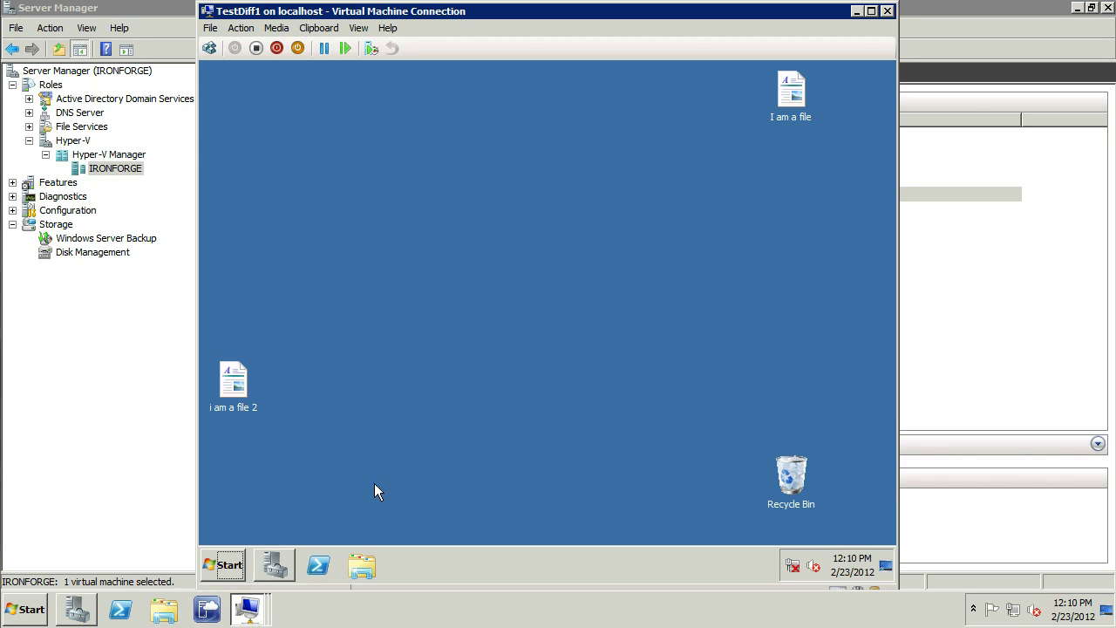
{"action": "left_click", "coordinate": [222, 566]}
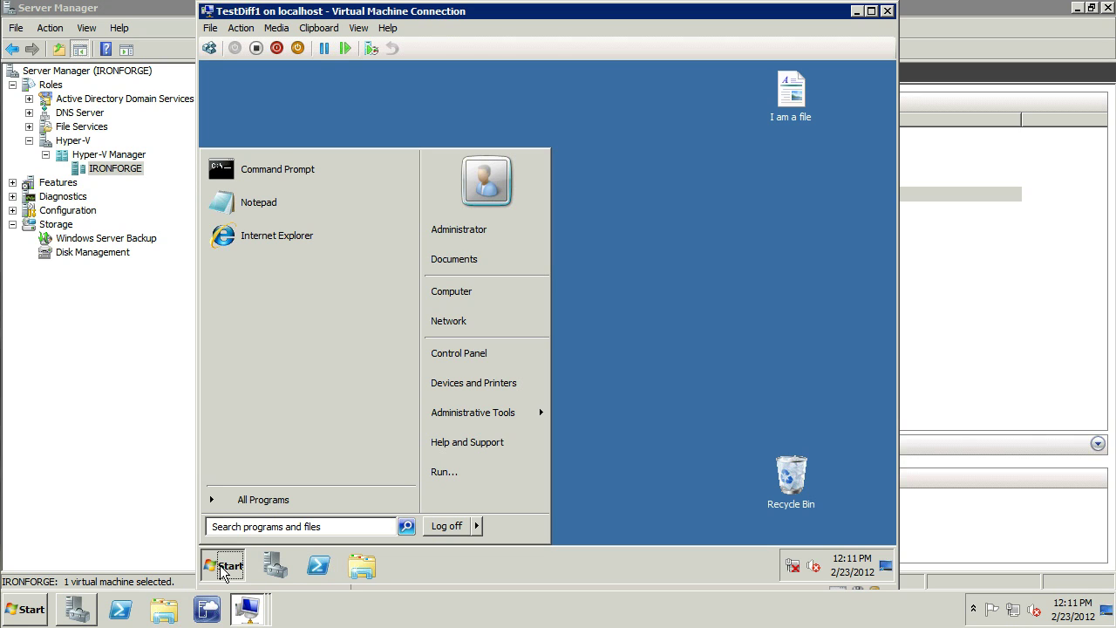
{"action": "left_click", "coordinate": [951, 262]}
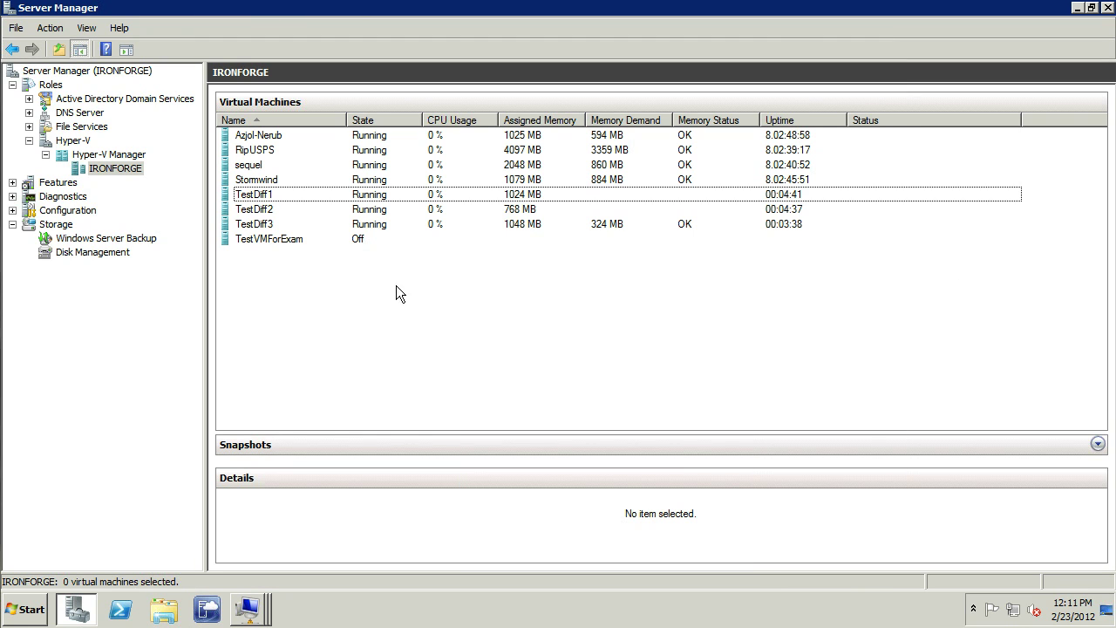